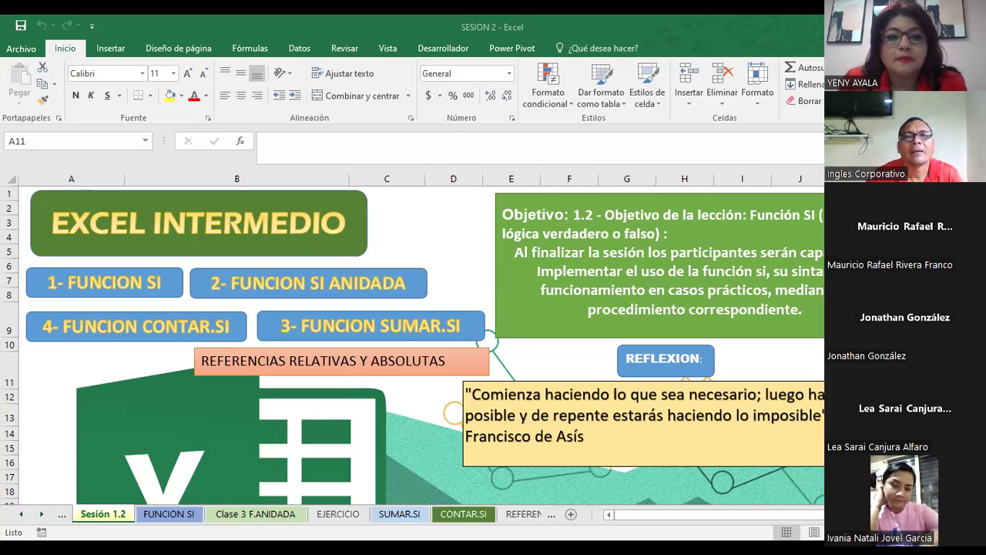
- Bring the workbook back into focus and select cells A13 and A11
left_click(425, 154)
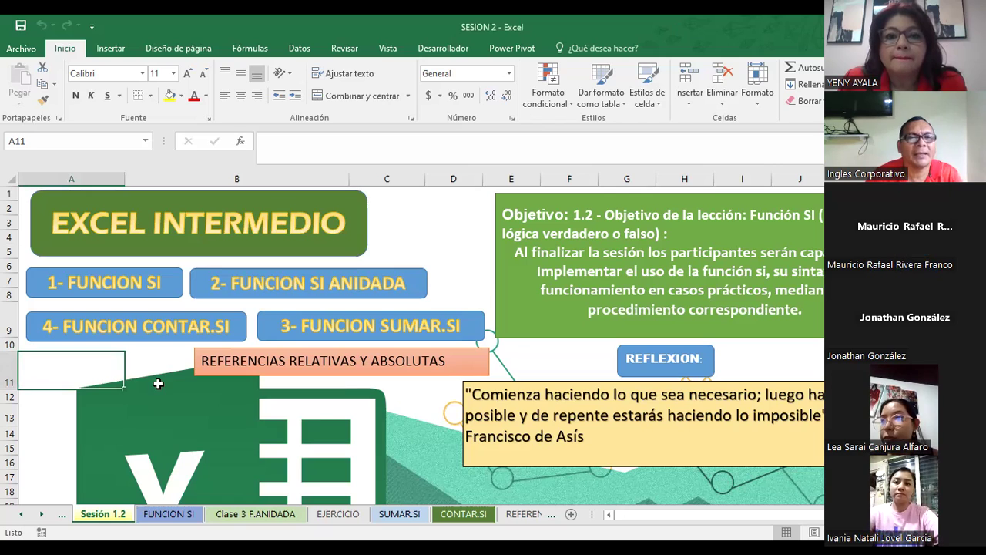
left_click(90, 426)
left_click(64, 370)
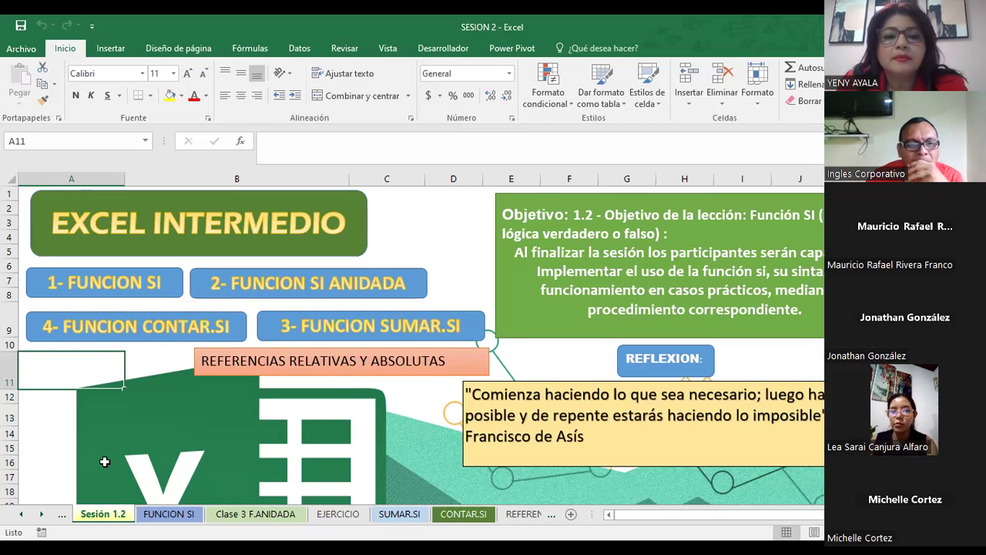
- Move through the REFERENCIAS and Sesión 1.3 sheets to reach Clase 3 F.ANIDADA
left_click(42, 514)
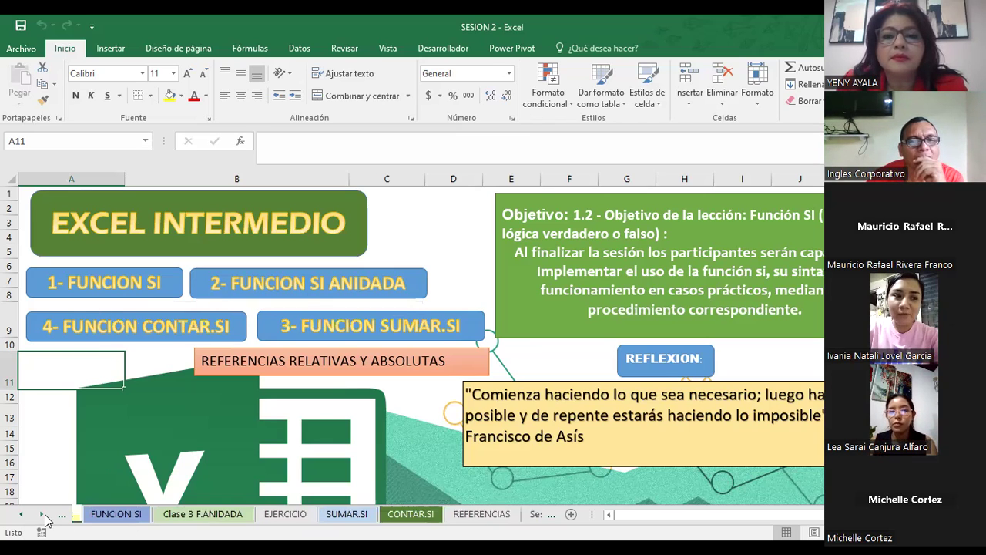
left_click(42, 515)
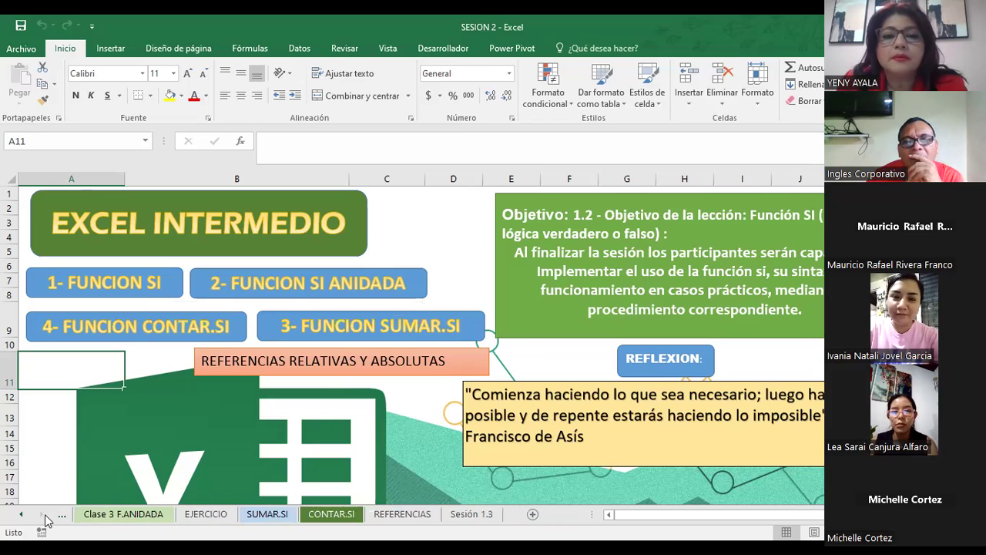
left_click(436, 521)
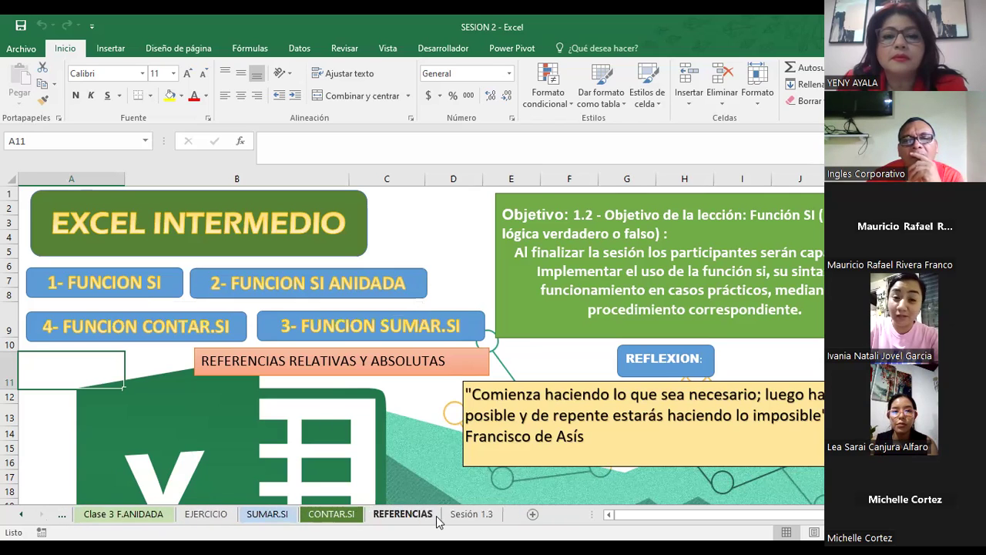
left_click(456, 516)
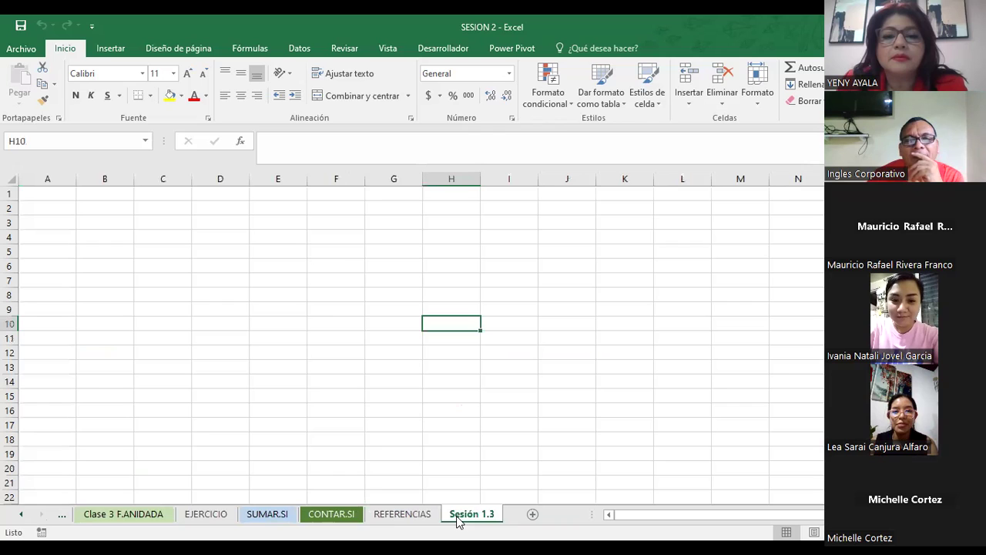
left_click(277, 383)
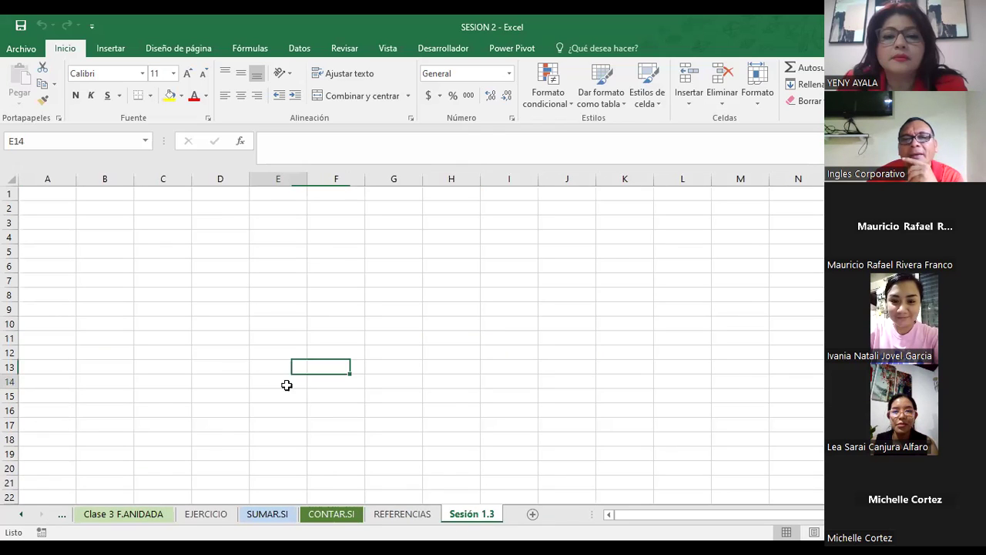
left_click(132, 515)
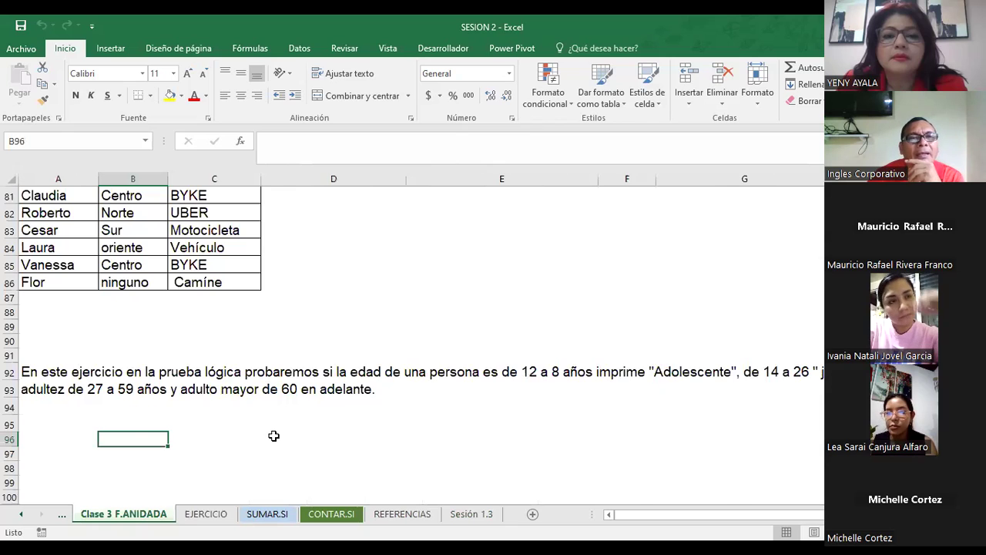
scroll(273, 434, "up", 20)
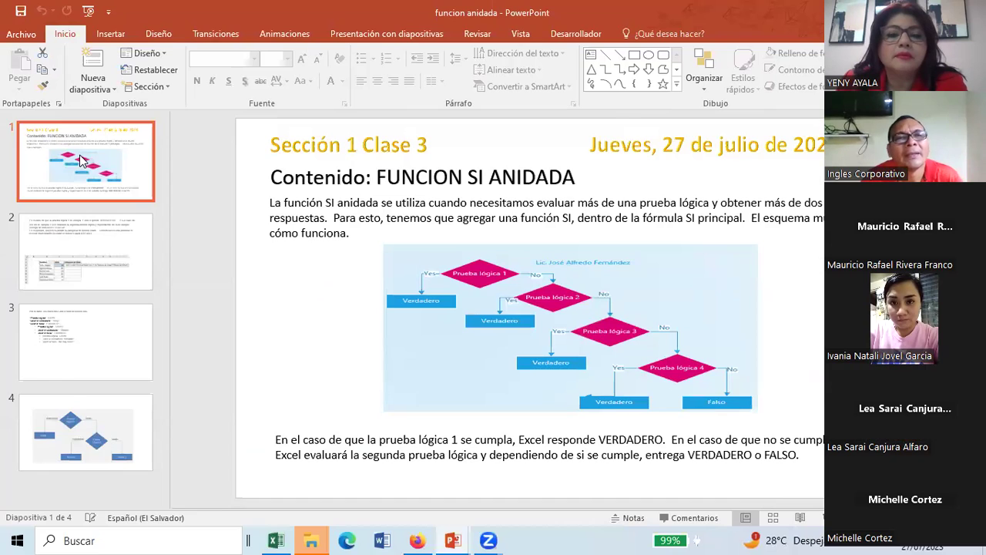
- Start the funcion anidada slide show from slide 1 with F5
key("F5")
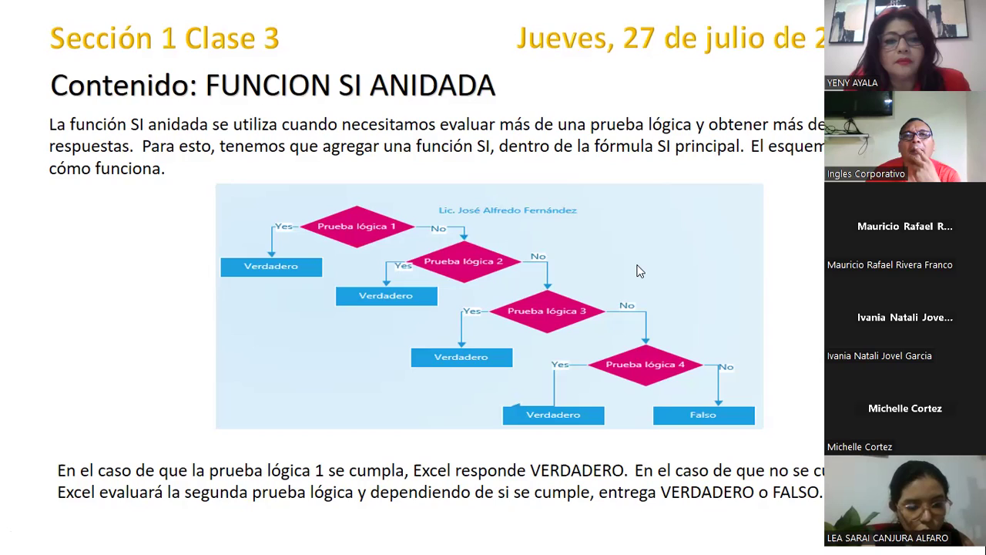
- Switch to the pen and circle the first No and the Verdadero box under Prueba lógica 2
key("ctrl+p")
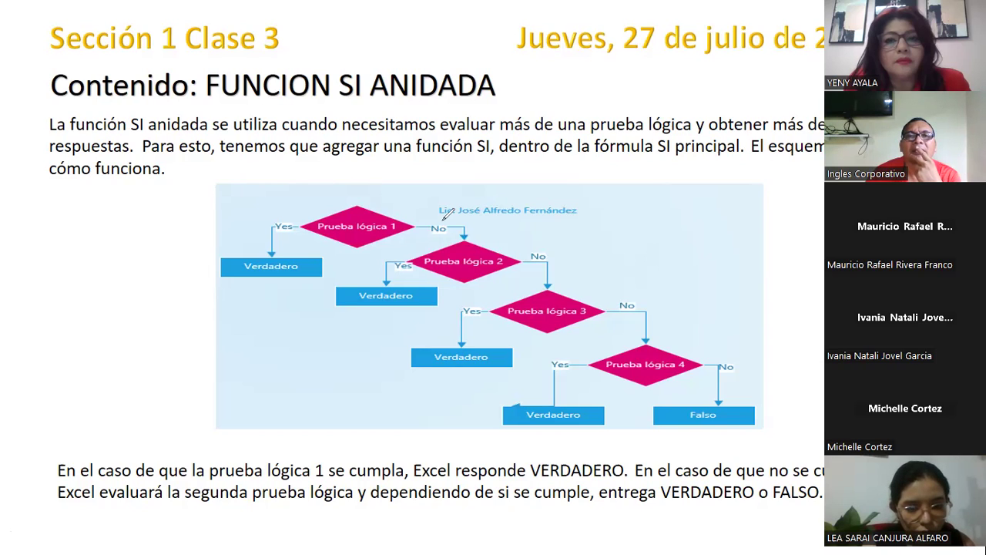
left_click_drag(443, 196, 457, 221)
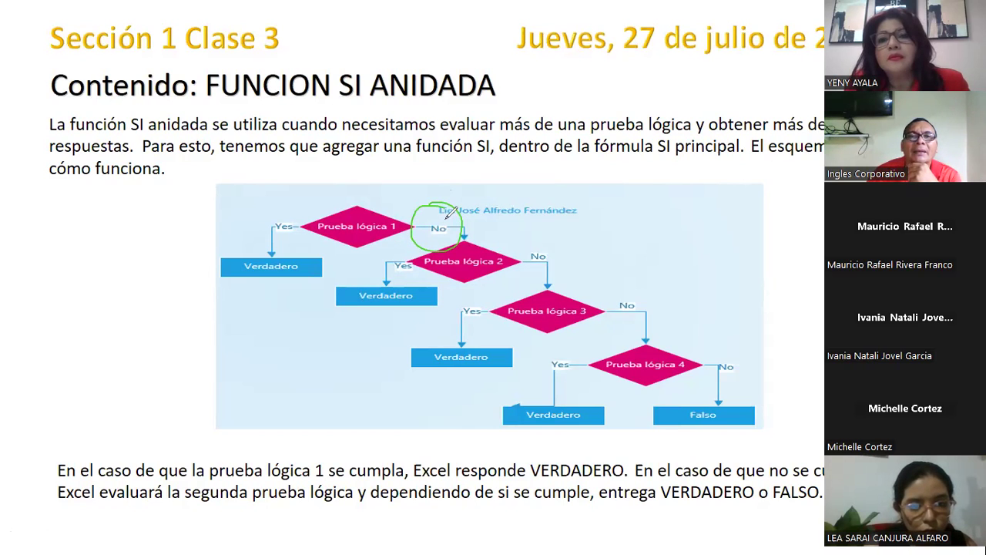
left_click_drag(416, 220, 423, 215)
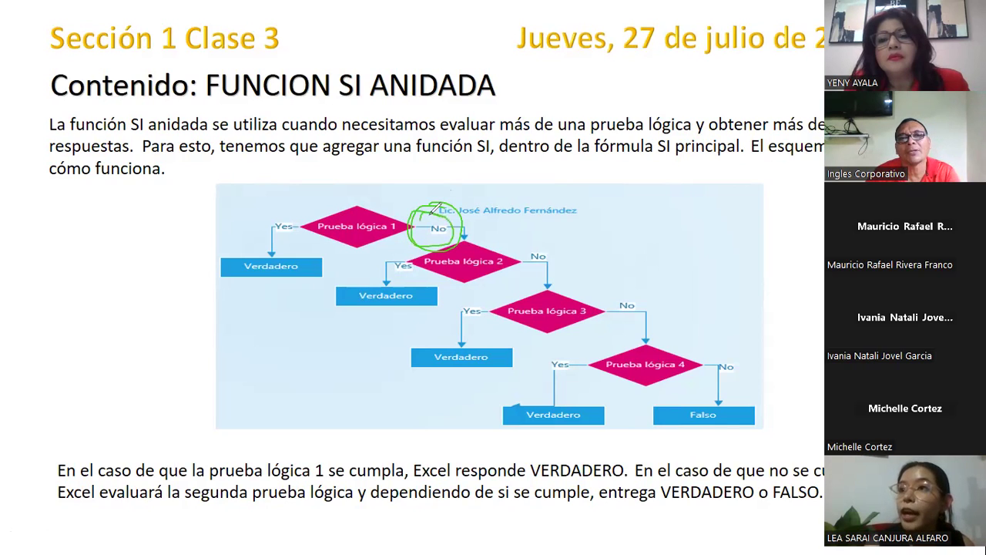
left_click_drag(436, 206, 504, 238)
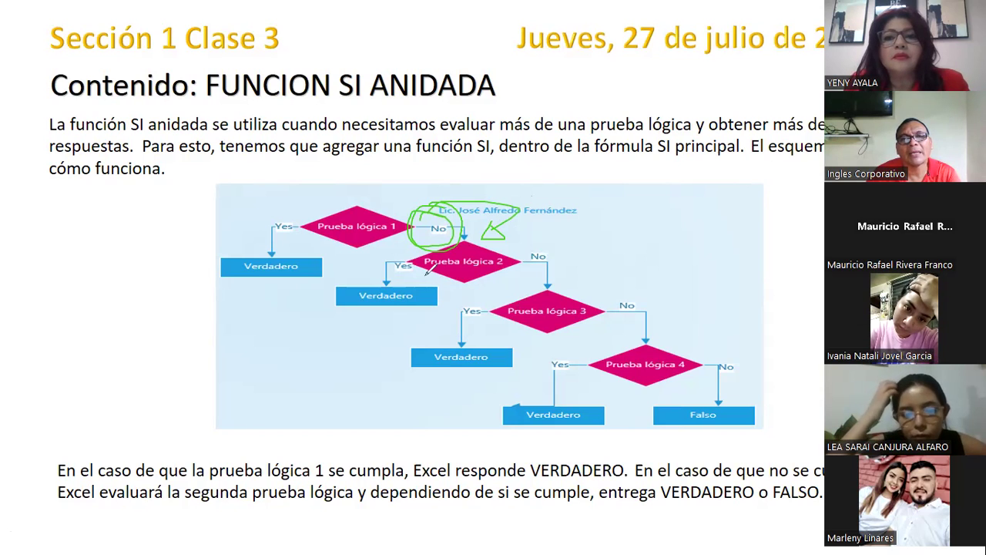
left_click_drag(424, 257, 418, 271)
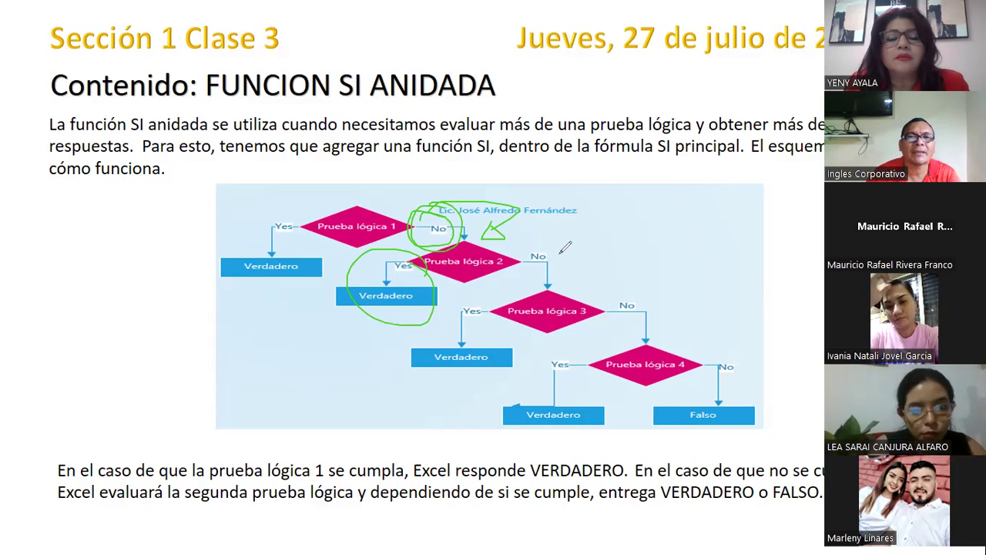
- Ink the No arrow to Prueba lógica 3, its Yes, and circle Prueba lógica 4
left_click_drag(558, 248, 531, 241)
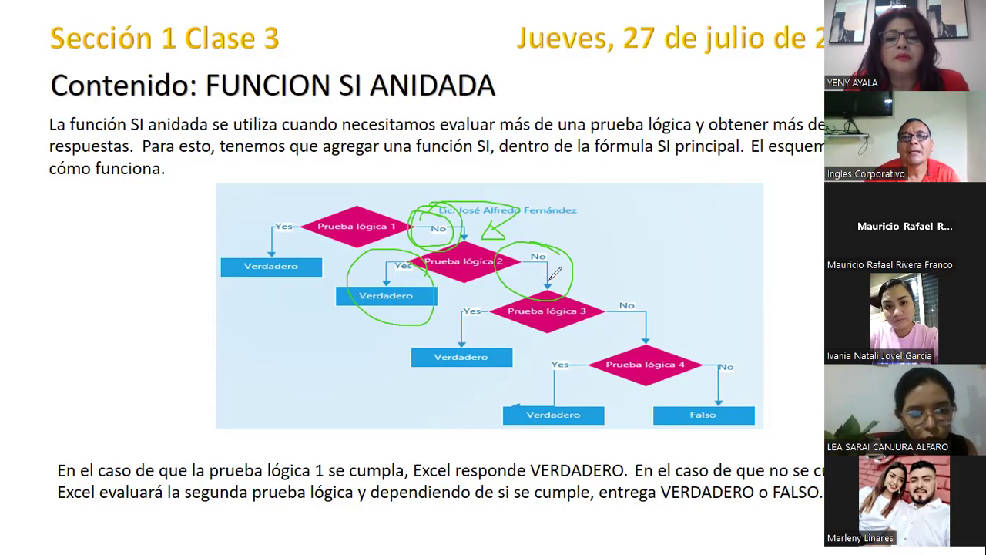
left_click_drag(462, 293, 457, 300)
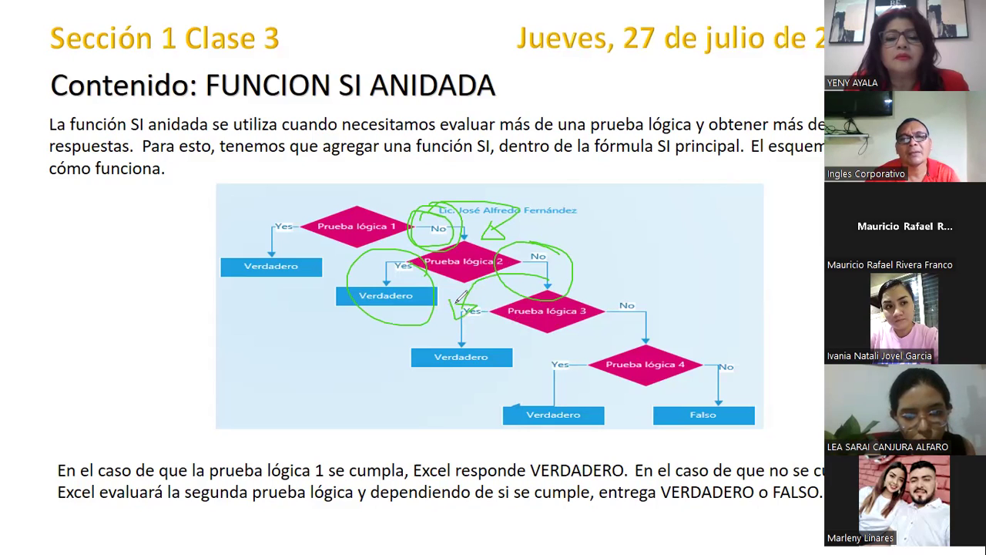
left_click_drag(459, 300, 661, 309)
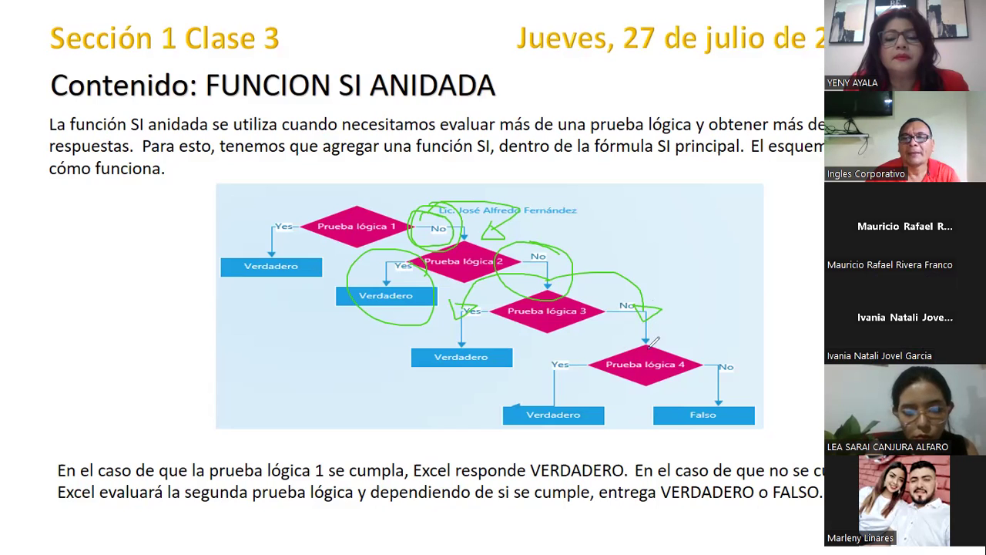
mouse_move(660, 335)
left_mouse_down()
mouse_move(612, 389)
mouse_move(697, 338)
mouse_move(643, 326)
left_mouse_up()
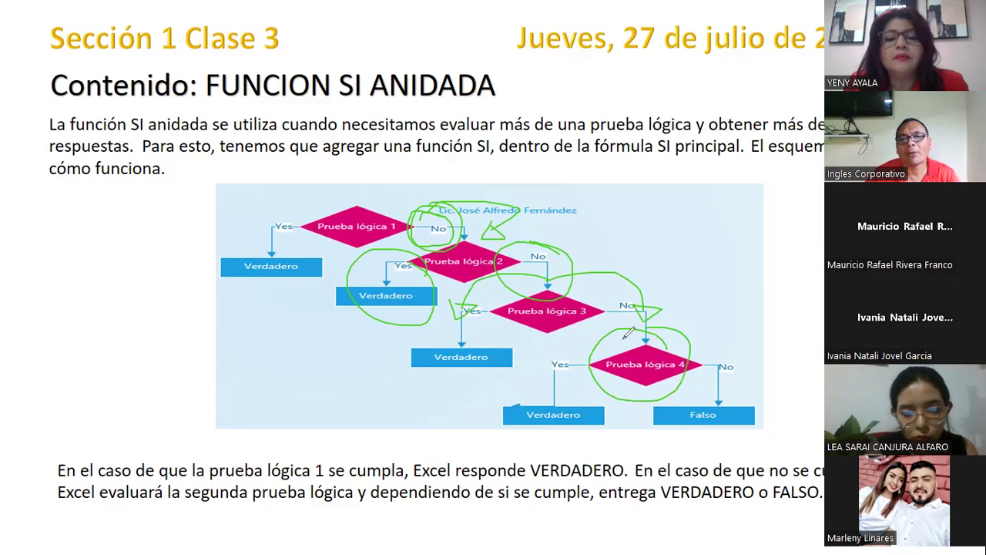
mouse_move(631, 332)
left_mouse_down()
mouse_move(570, 343)
mouse_move(559, 377)
mouse_move(547, 381)
mouse_move(558, 363)
mouse_move(544, 377)
left_mouse_up()
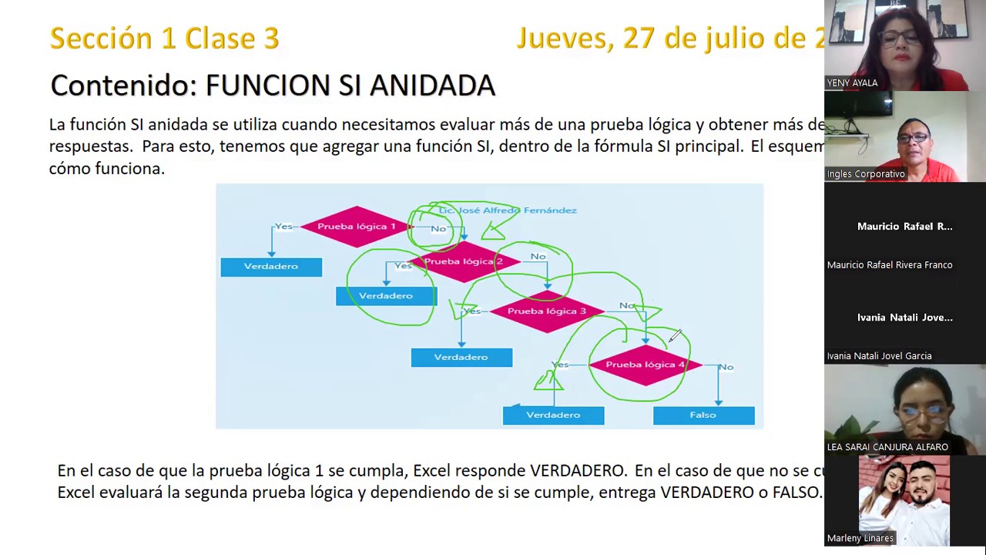
- Circle the last No branch and Falso box, then add three small marks at the right edge
mouse_move(775, 359)
left_mouse_down()
mouse_move(690, 362)
mouse_move(732, 423)
mouse_move(766, 365)
left_mouse_up()
left_click_drag(823, 282, 821, 305)
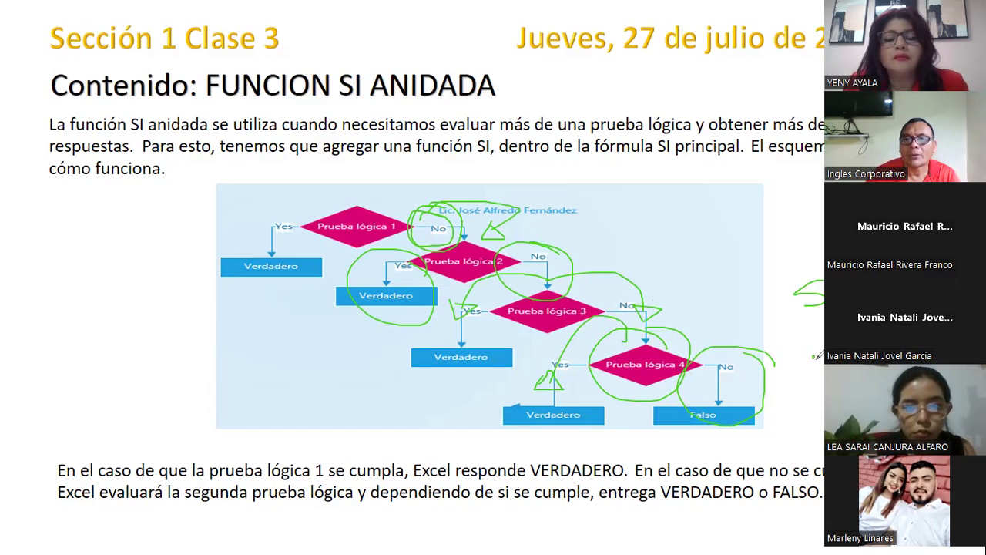
left_click_drag(816, 364, 813, 379)
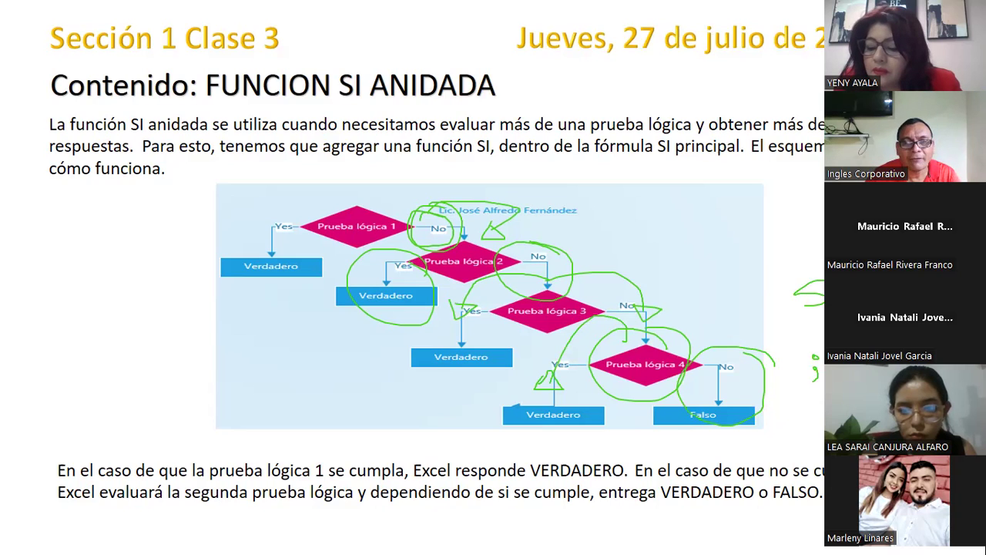
left_click_drag(822, 394, 820, 404)
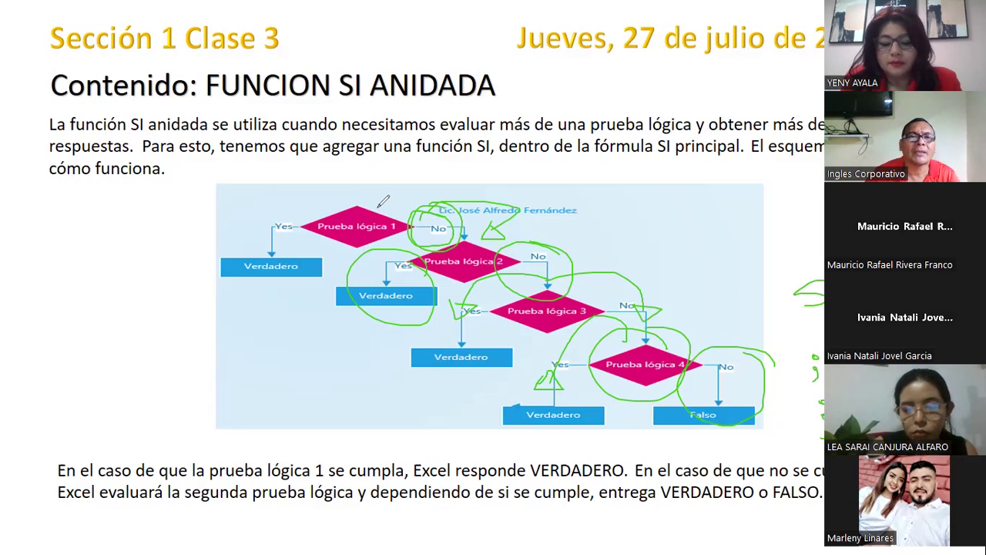
- Circle Yes of Prueba lógica 1 and trace through Prueba lógica 2 to Prueba lógica 3
left_click_drag(376, 207, 296, 246)
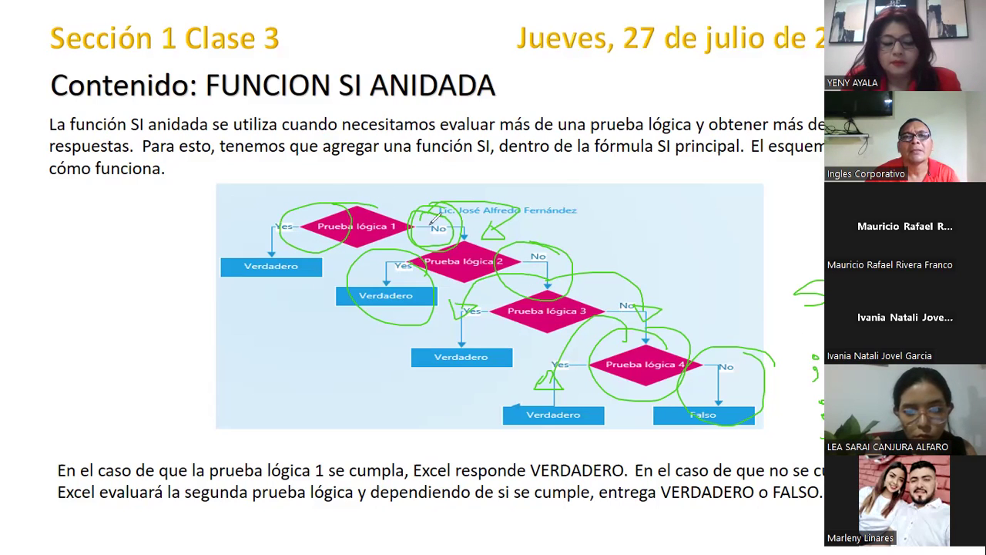
left_click_drag(408, 206, 428, 259)
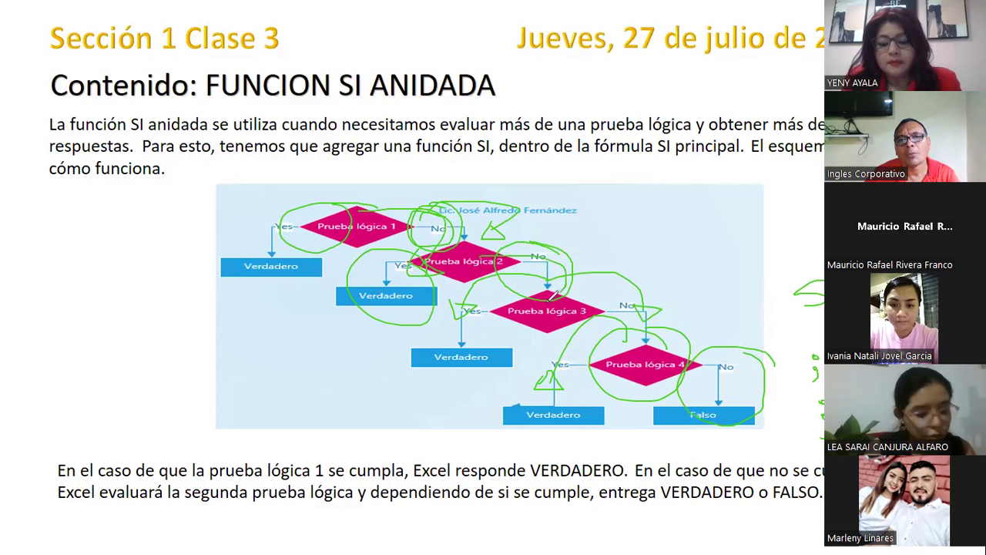
left_click_drag(545, 287, 574, 299)
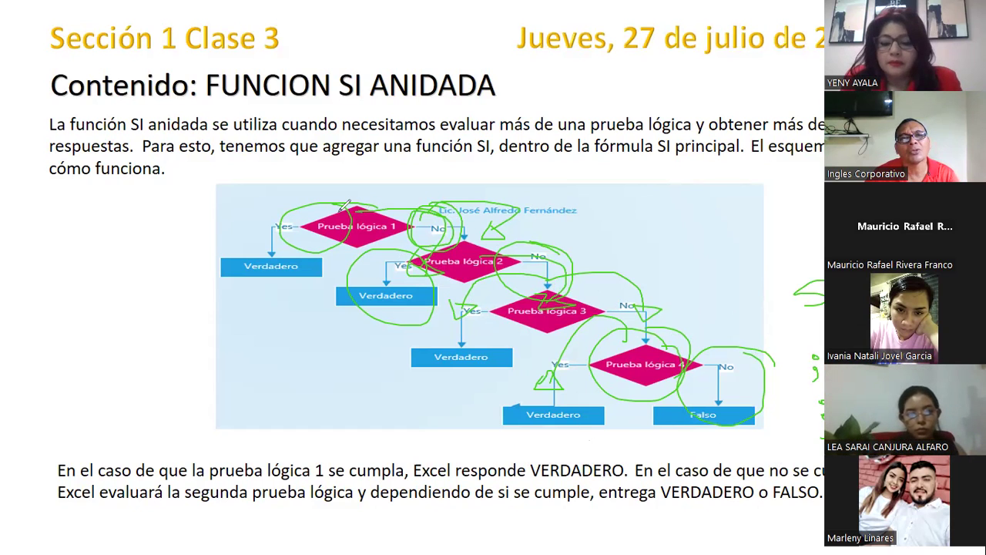
- Loop ink around the Verdadero boxes, sketch arcs below the text, then advance to the age-category slide
mouse_move(330, 202)
left_mouse_down()
mouse_move(447, 276)
mouse_move(591, 433)
left_mouse_up()
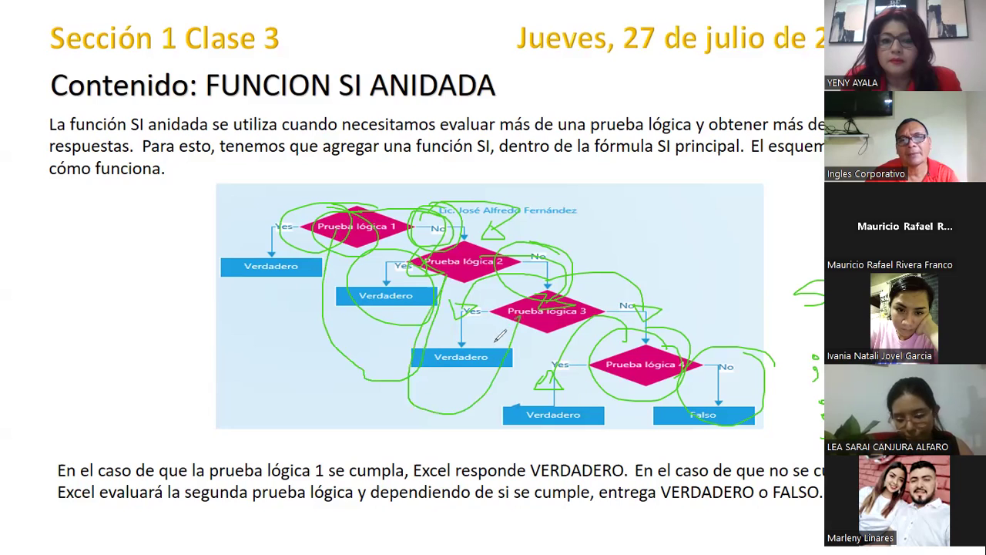
mouse_move(639, 356)
left_mouse_down()
mouse_move(706, 537)
mouse_move(722, 541)
left_mouse_up()
left_click_drag(757, 513, 751, 539)
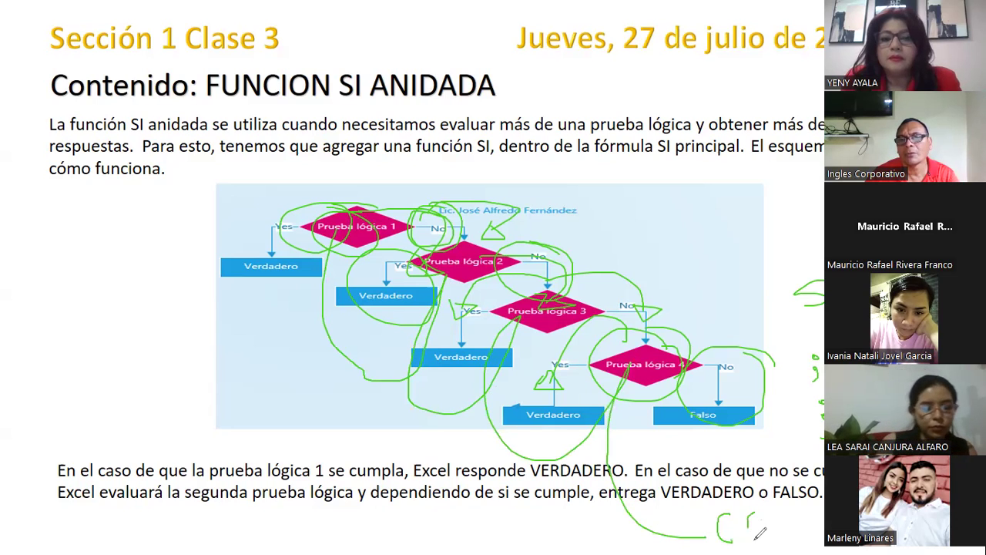
mouse_move(787, 512)
left_mouse_down()
mouse_move(782, 537)
mouse_move(804, 539)
left_mouse_up()
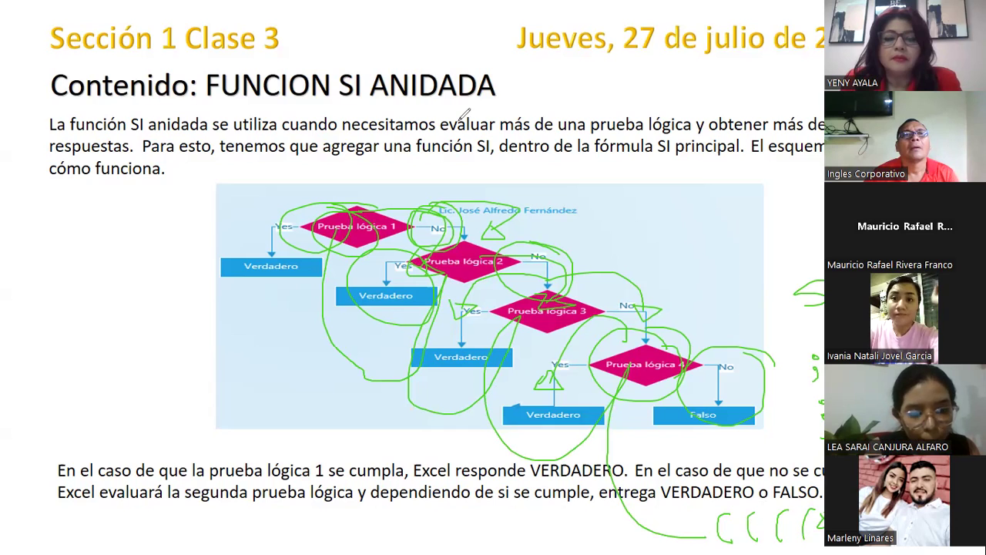
left_click(805, 235)
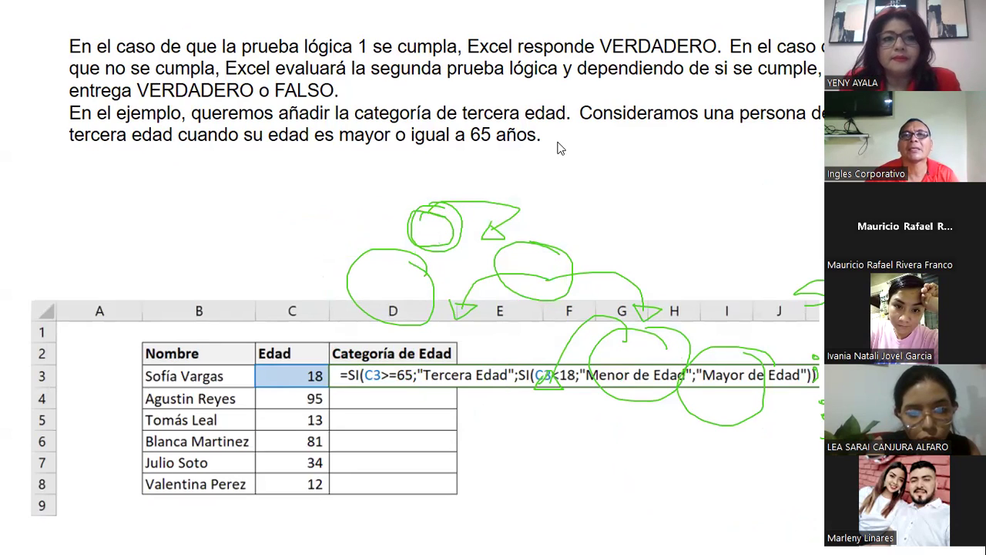
- Sweep the eraser across the green ink on the age-category formula slide
mouse_move(560, 149)
left_mouse_down()
mouse_move(647, 323)
mouse_move(744, 402)
mouse_move(818, 408)
left_mouse_up()
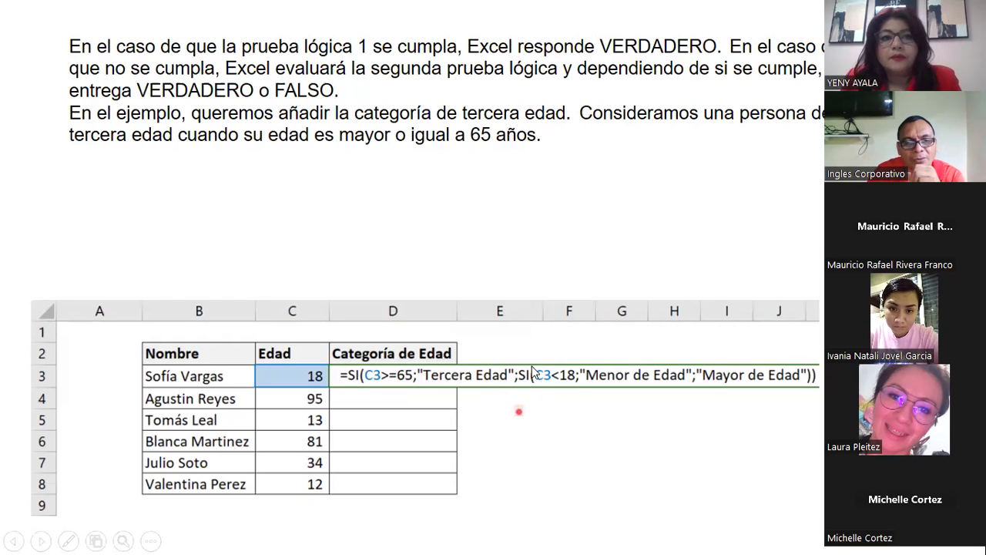
- Page between the age-formula and function-elements slides, then switch to the SESION 2 Excel window
key("Right")
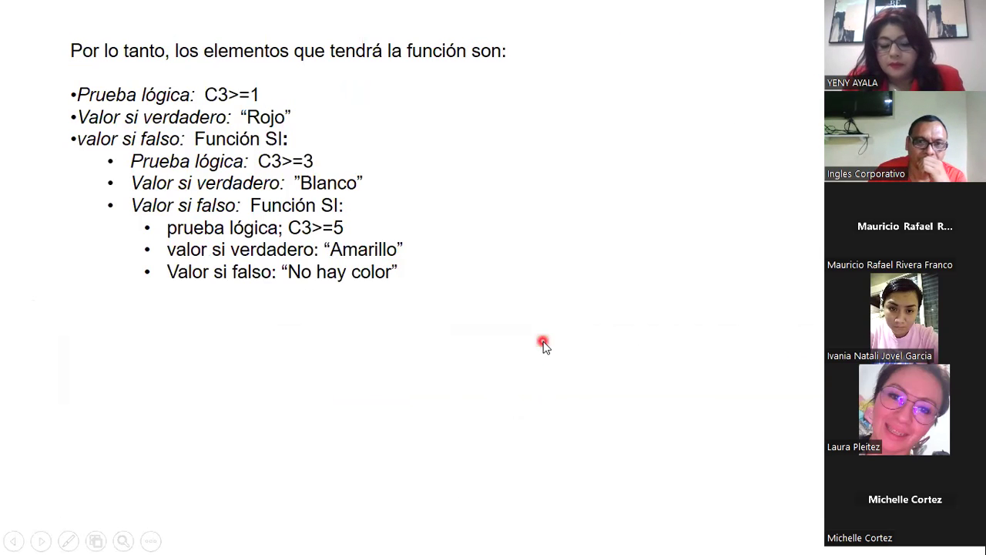
key("Left")
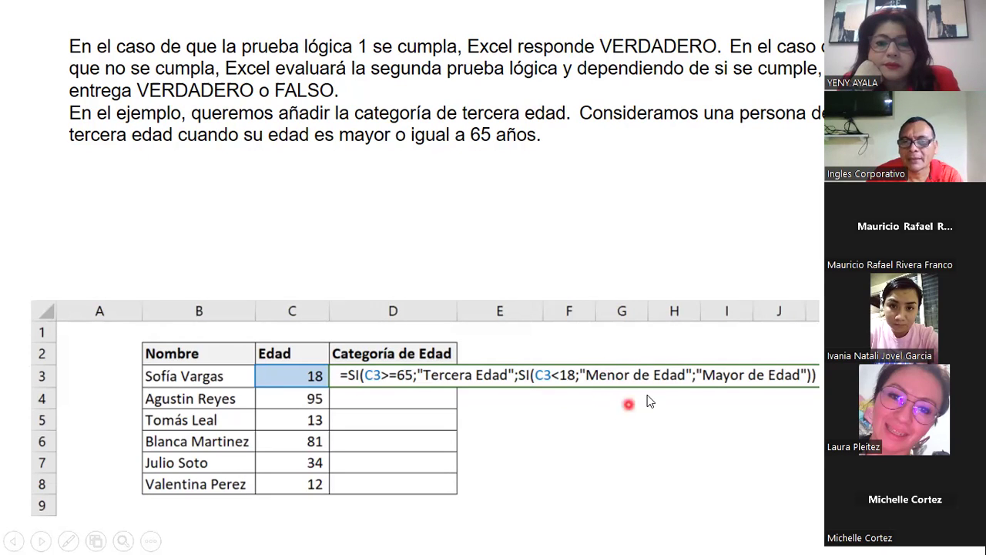
left_click(583, 389)
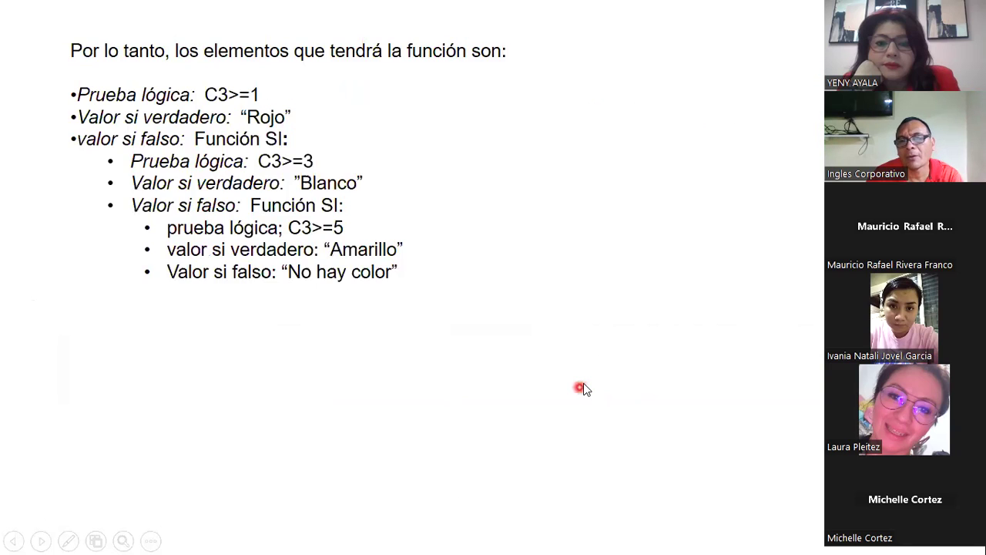
key("Left")
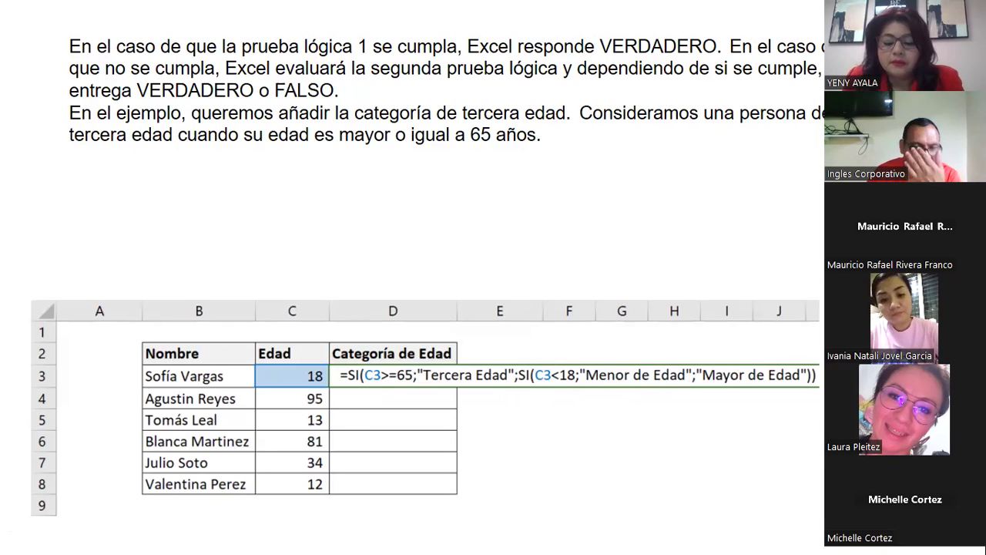
key("Right")
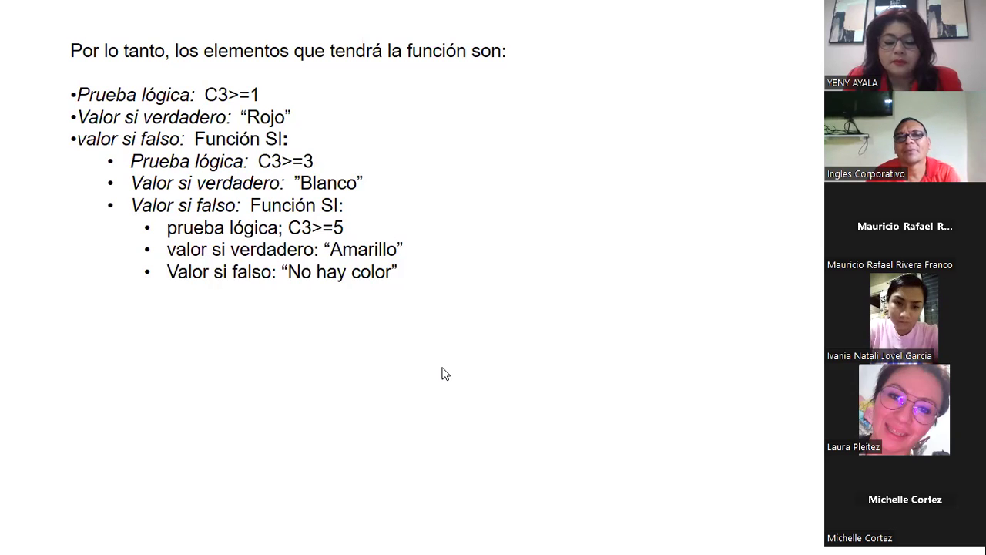
key("alt+Tab")
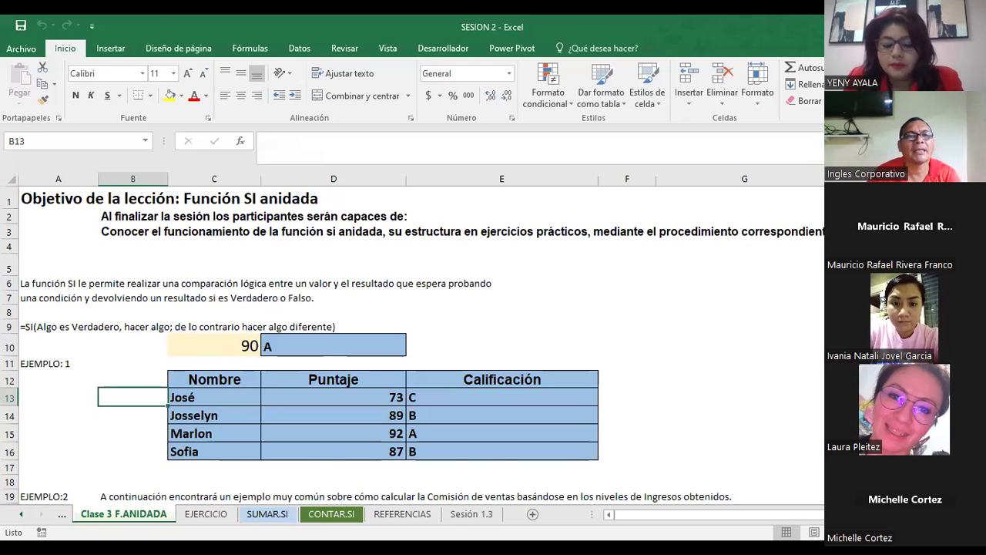
- Scroll down Clase 3 F.ANIDADA to the commission table and Ejercicio practico 1
scroll(385, 339, "down", 6)
scroll(385, 339, "down", 1)
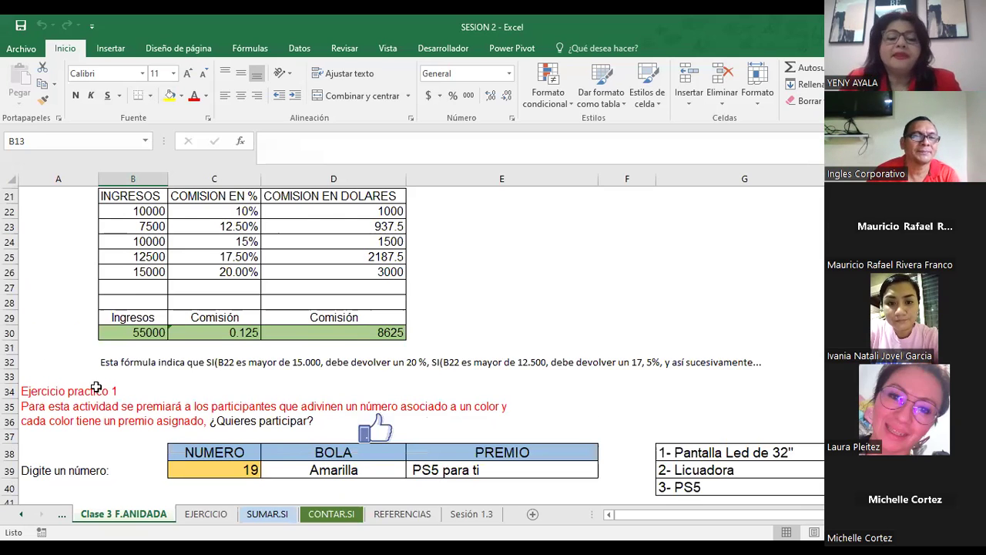
scroll(96, 387, "down", 1)
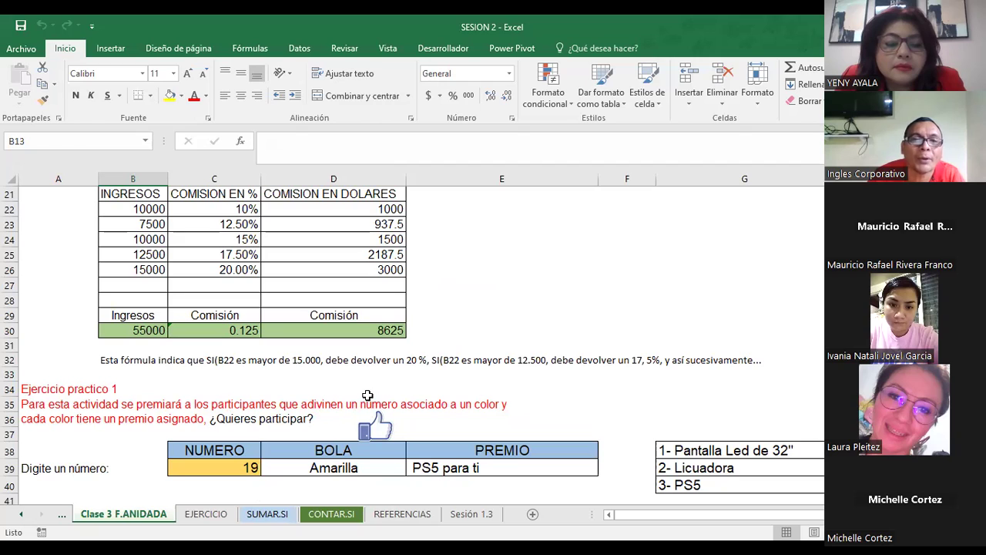
- Delete the guessed number in C39 and reselect the cell for a new guess
left_click(249, 467)
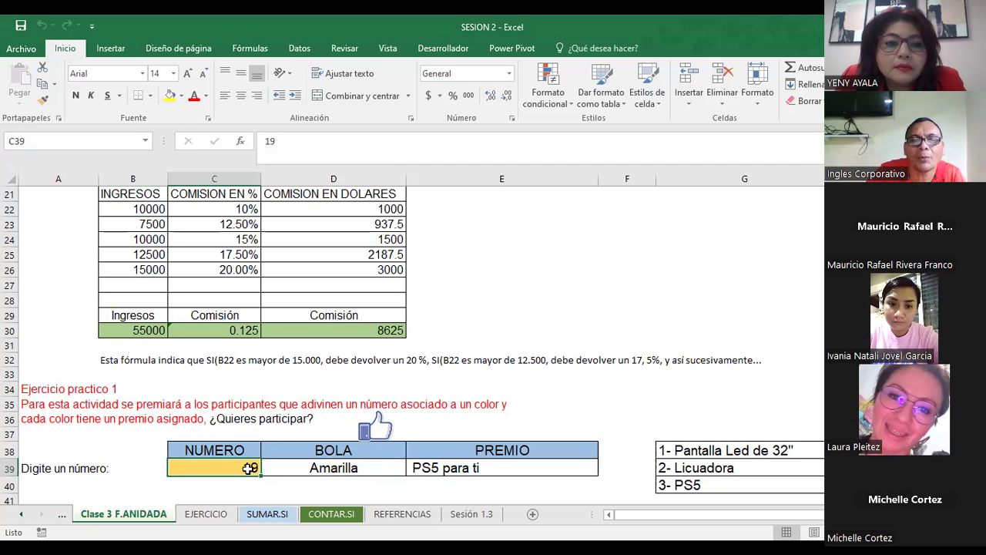
key("Delete")
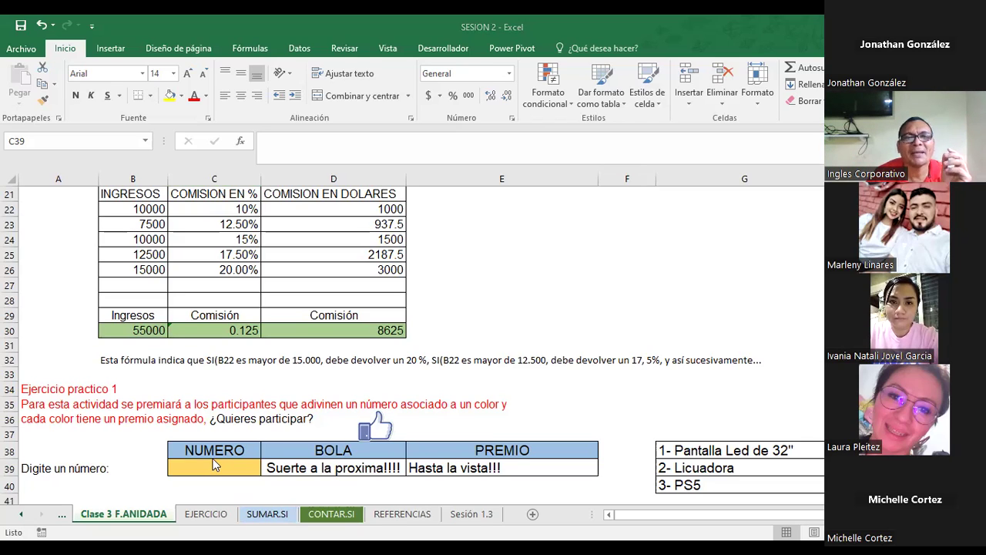
left_click(210, 463)
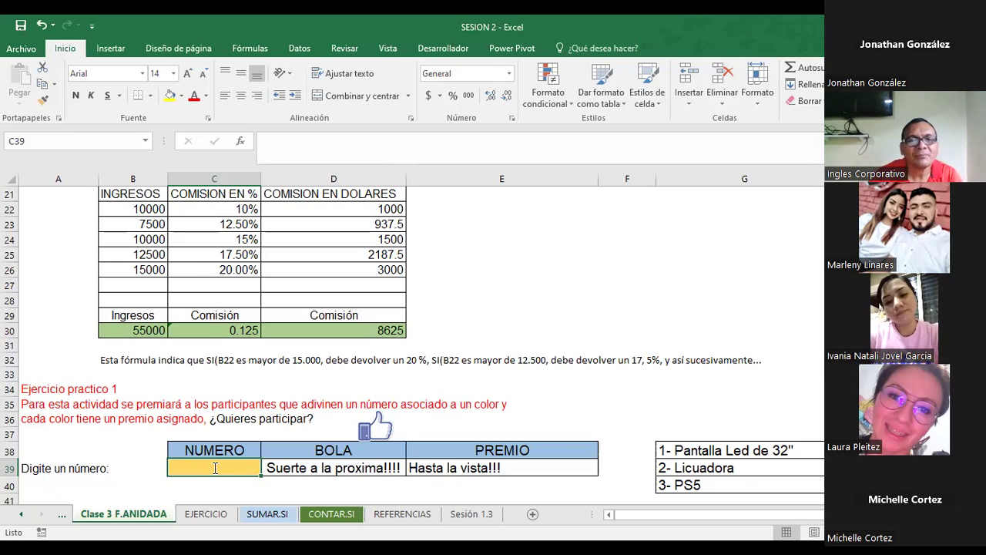
type("7")
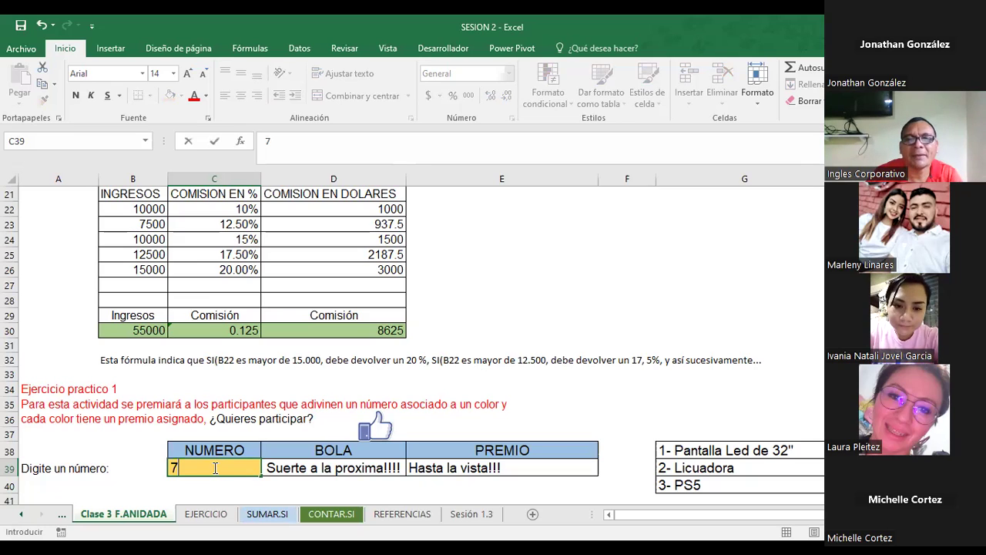
key("Return")
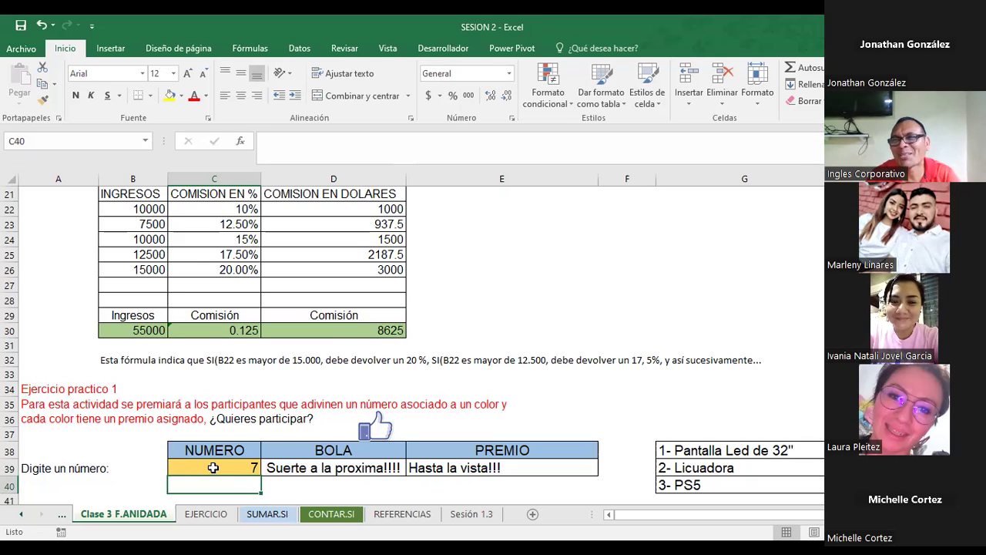
left_click(213, 467)
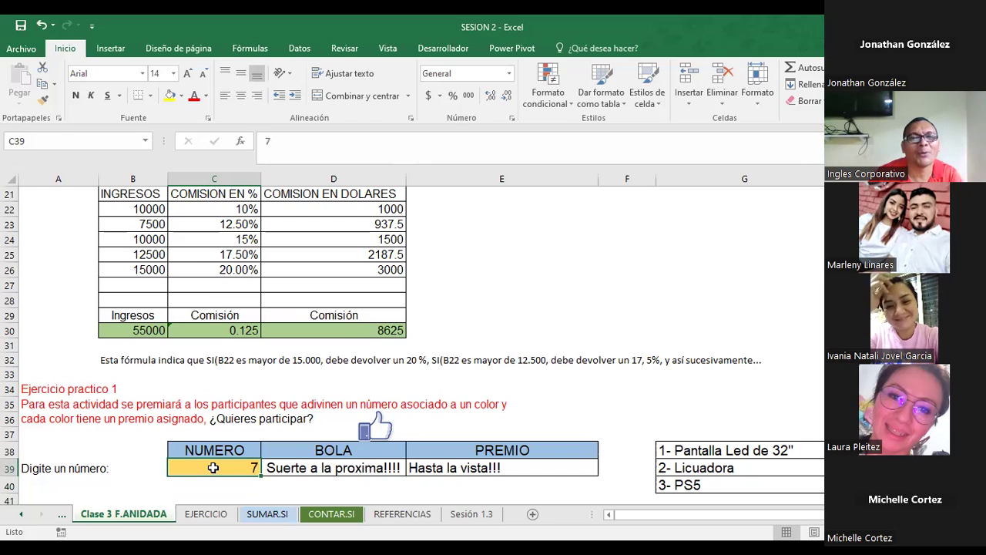
key("Delete")
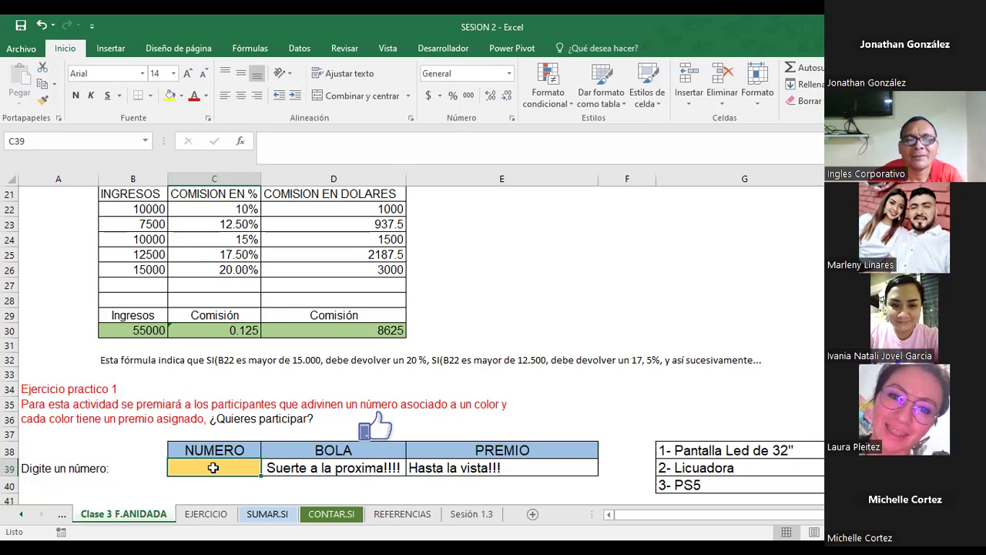
type("5")
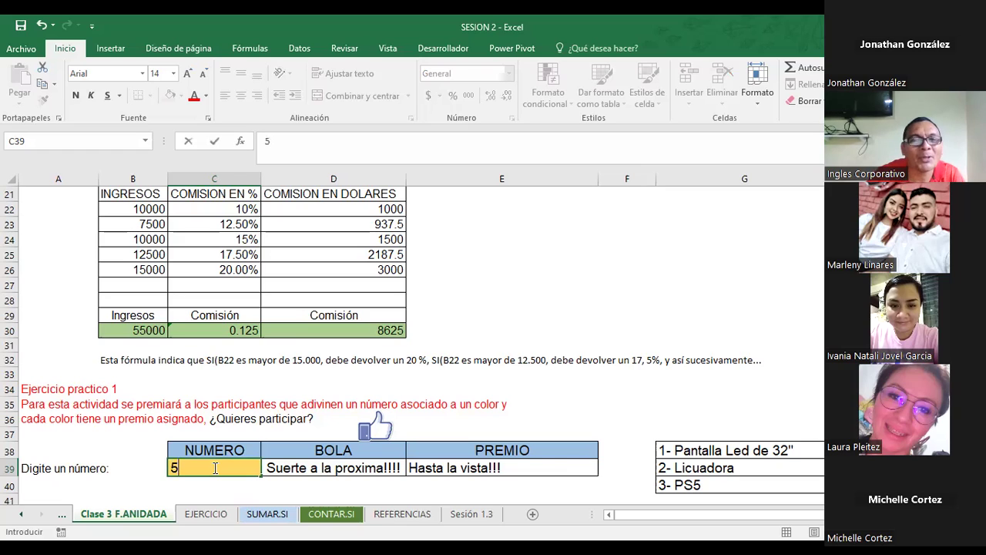
key("Return")
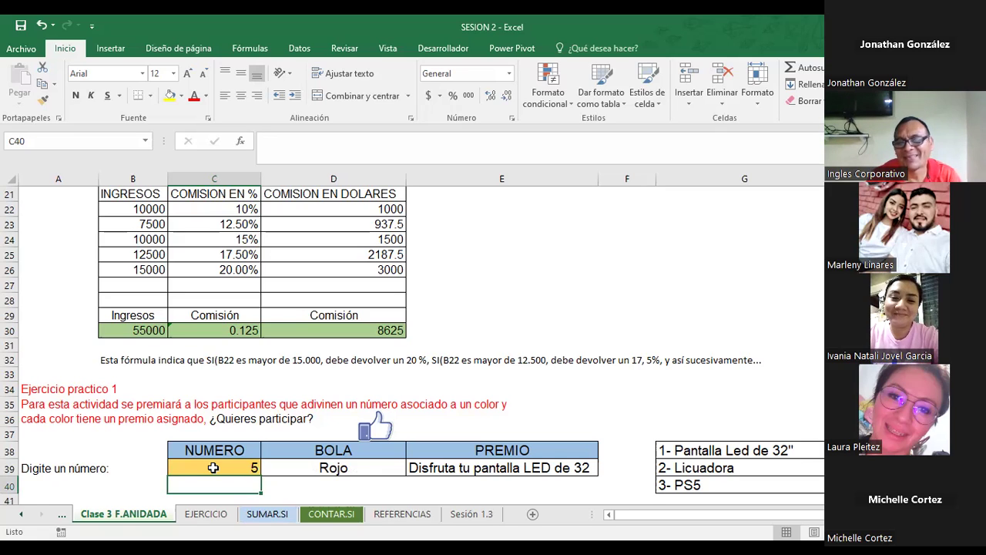
left_click(214, 467)
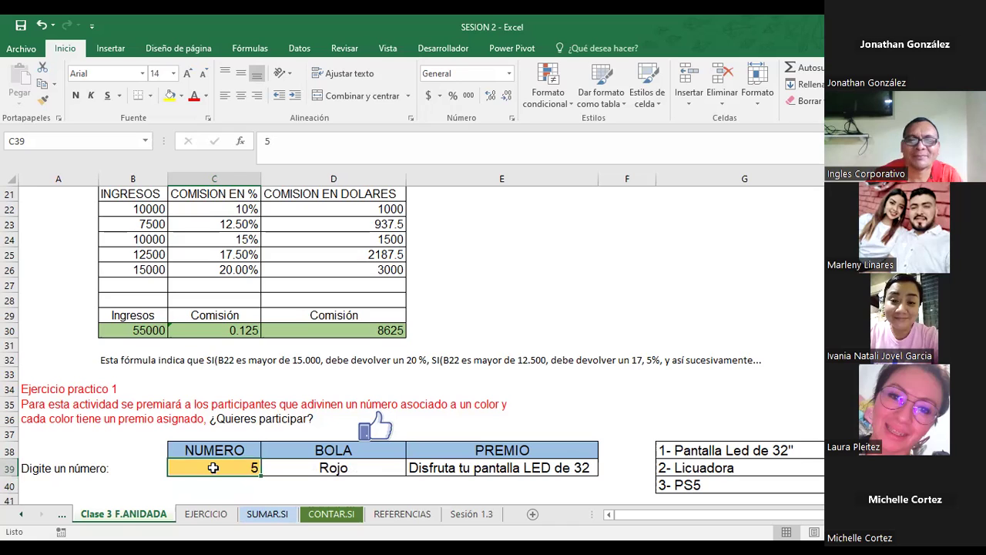
key("Delete")
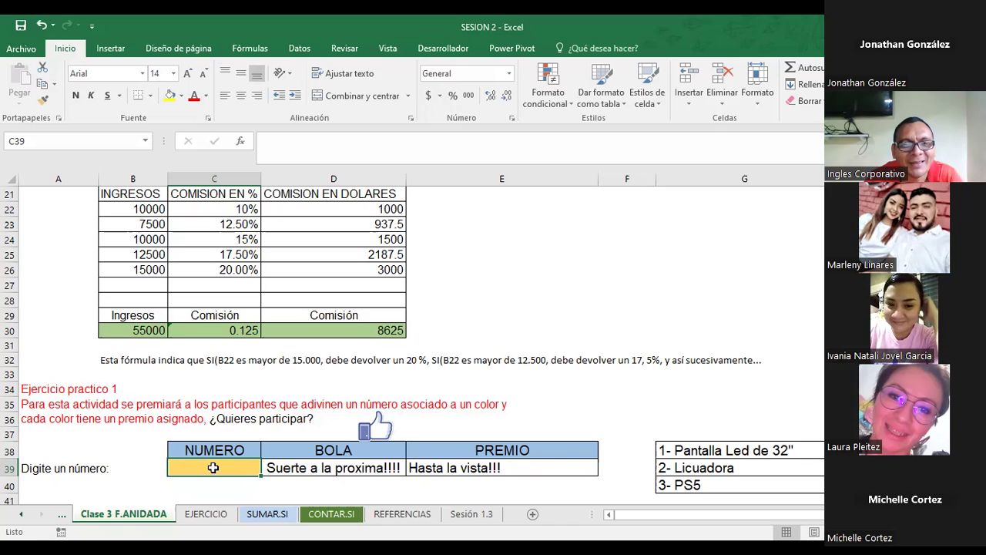
- Try the guesses 6, 20 and 8 in C39 and check the BOLA and PREMIO results
type("6")
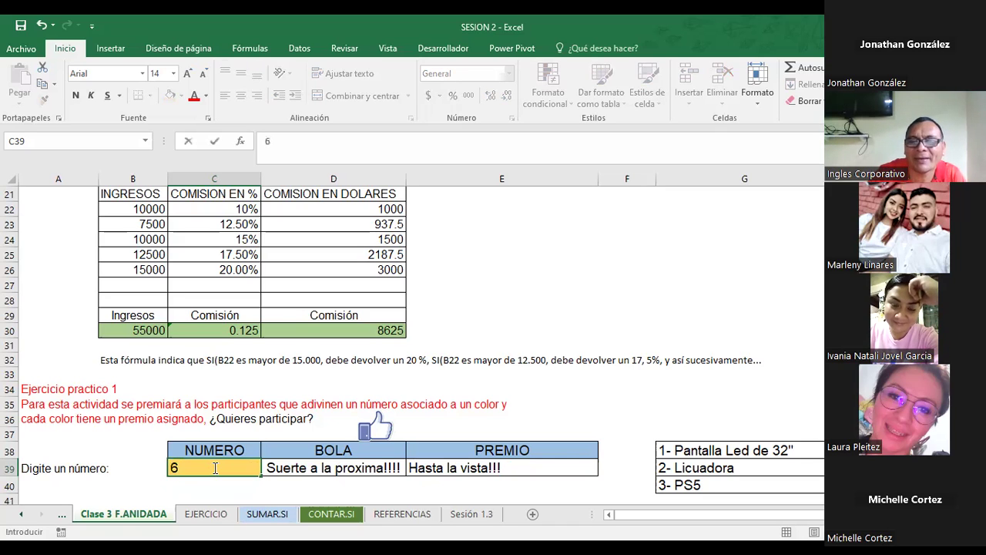
key("Return")
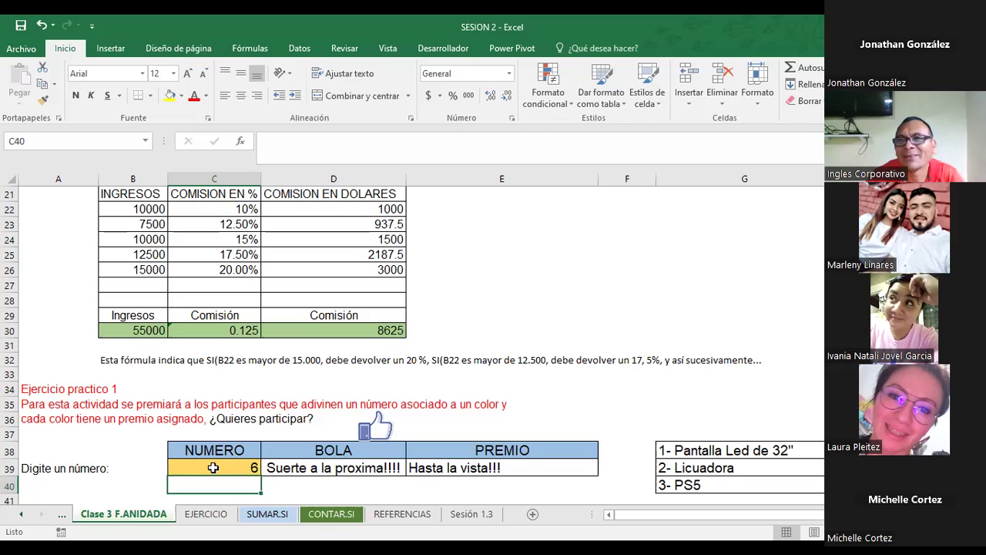
left_click(214, 468)
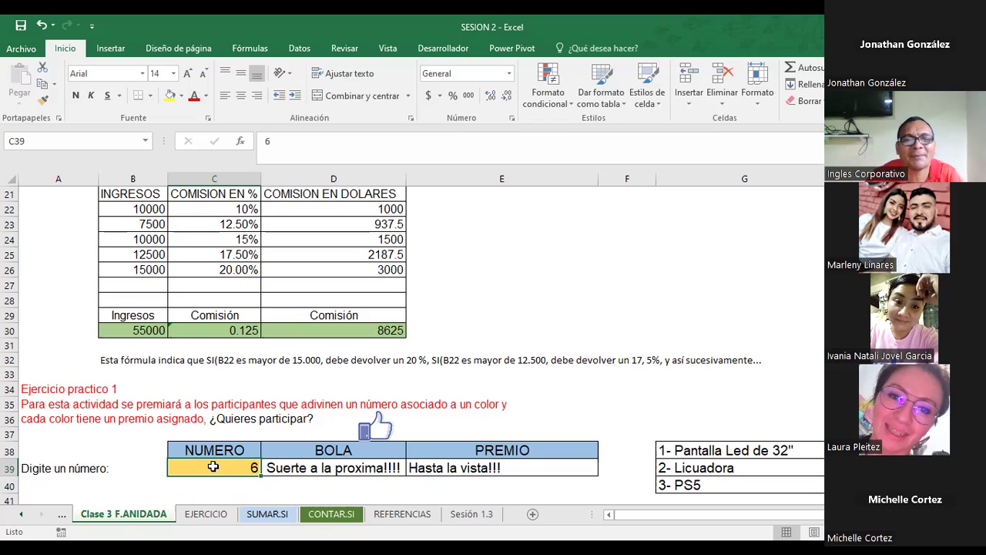
key("Delete")
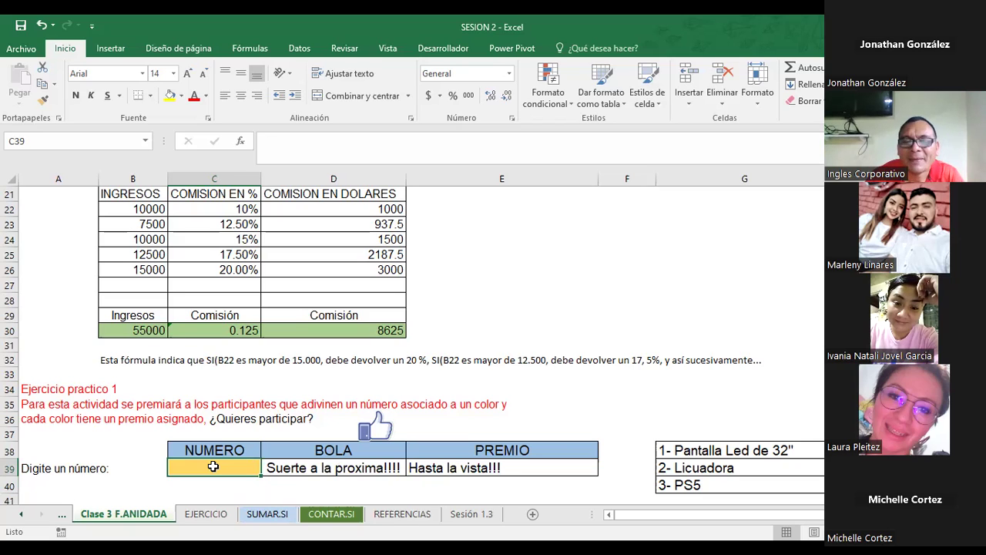
type("2")
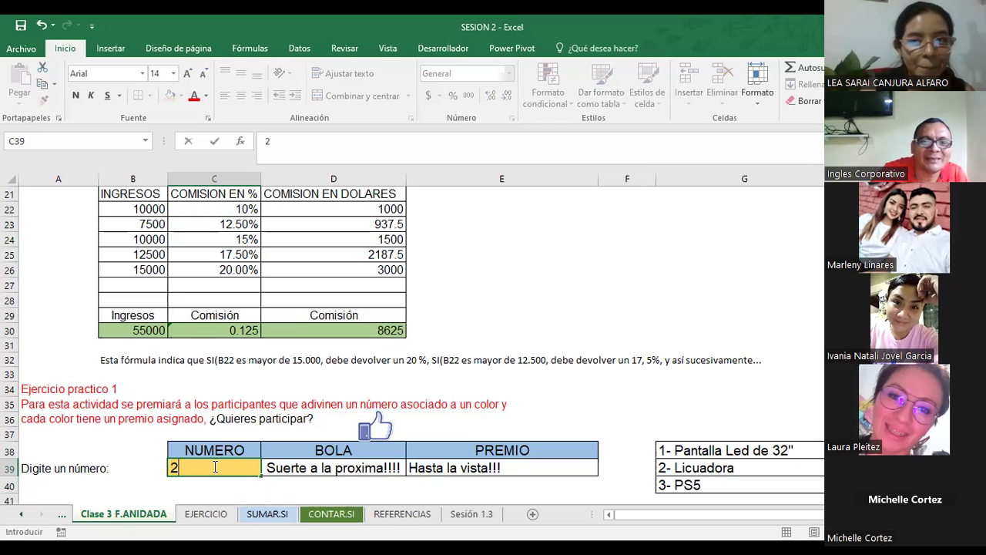
type("0")
key("Return")
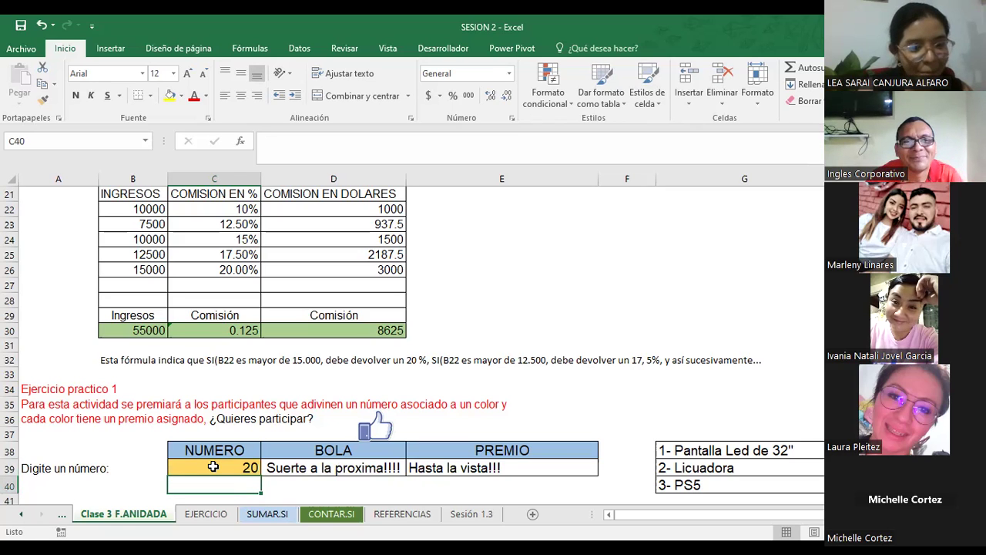
left_click(213, 467)
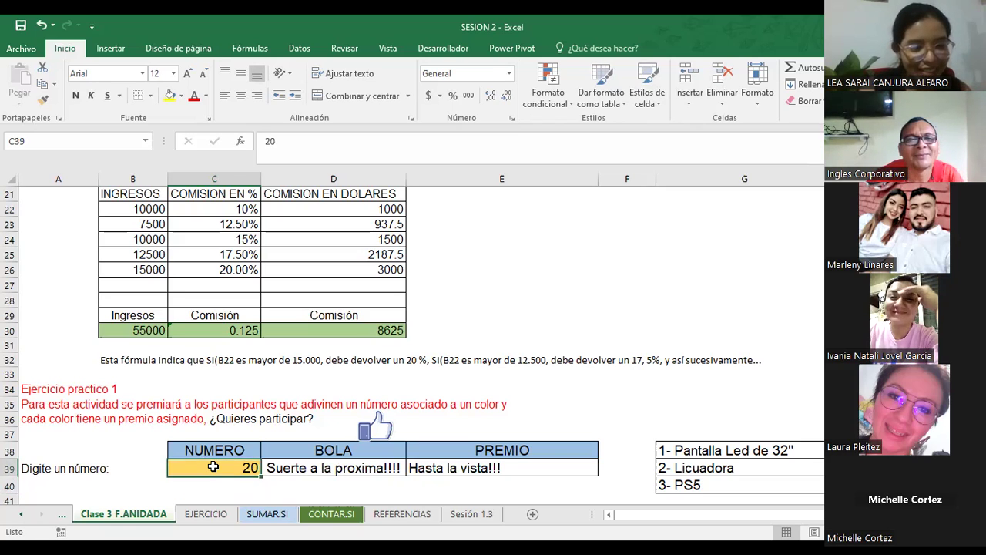
key("Delete")
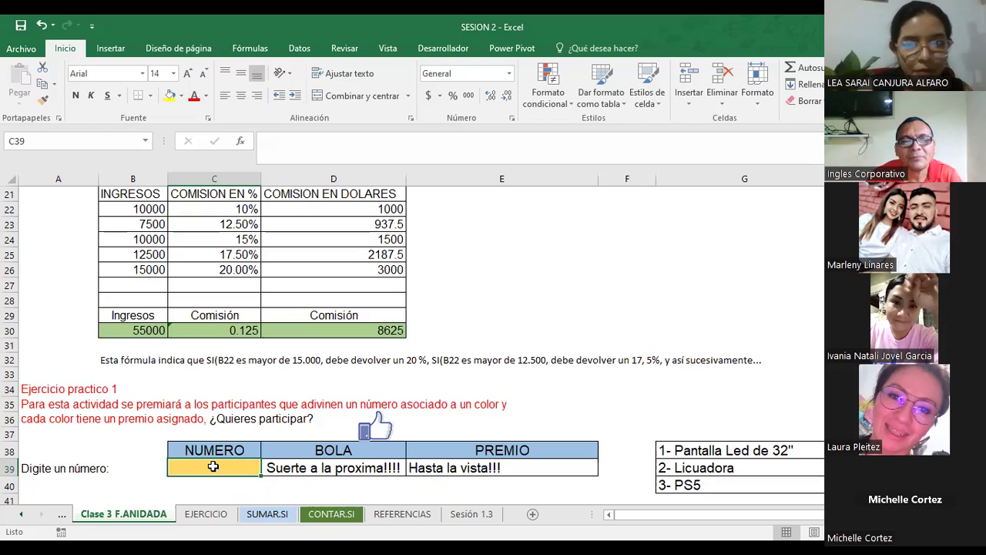
type("8")
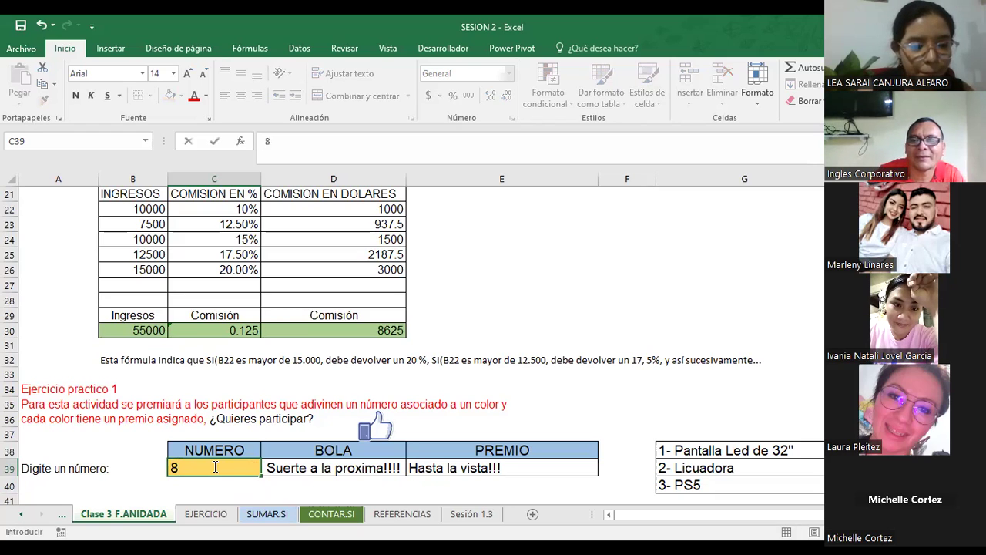
key("Return")
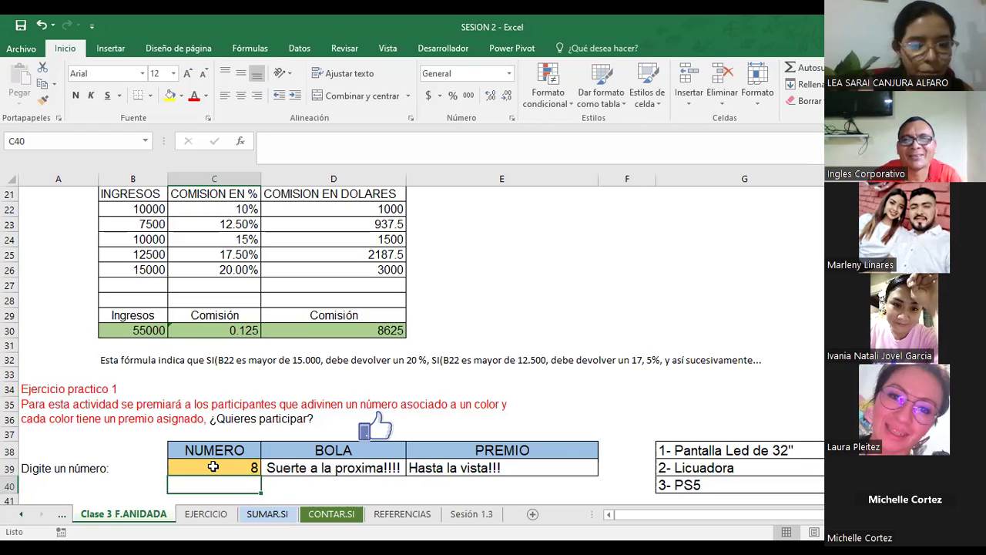
- Try the guesses 15, 11 and 17 in C39 and check each result
left_click(214, 466)
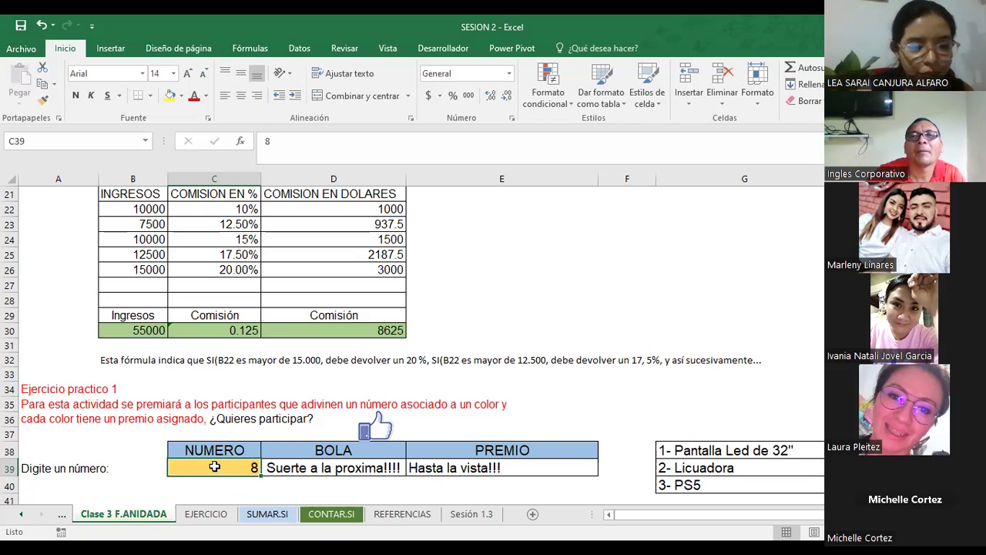
key("Delete")
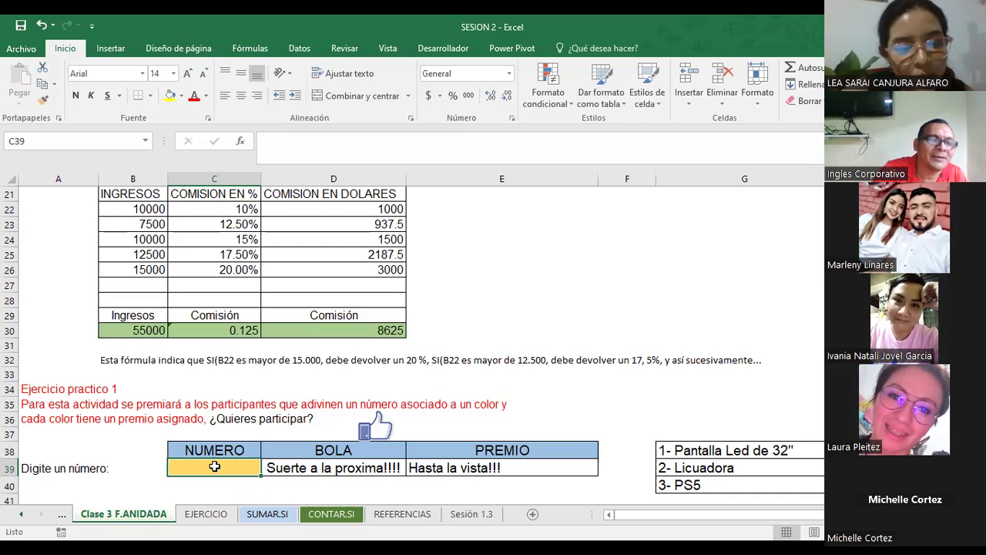
type("15")
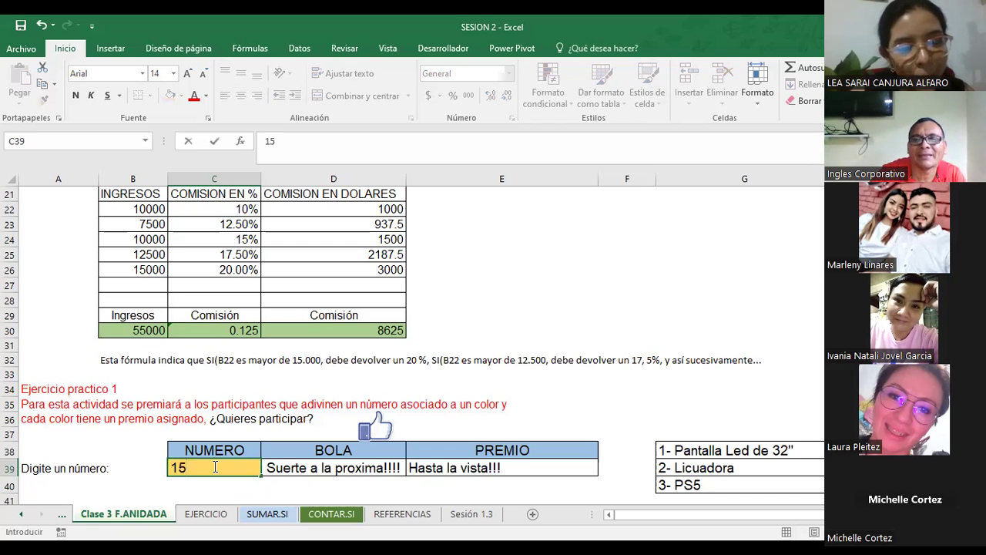
key("Return")
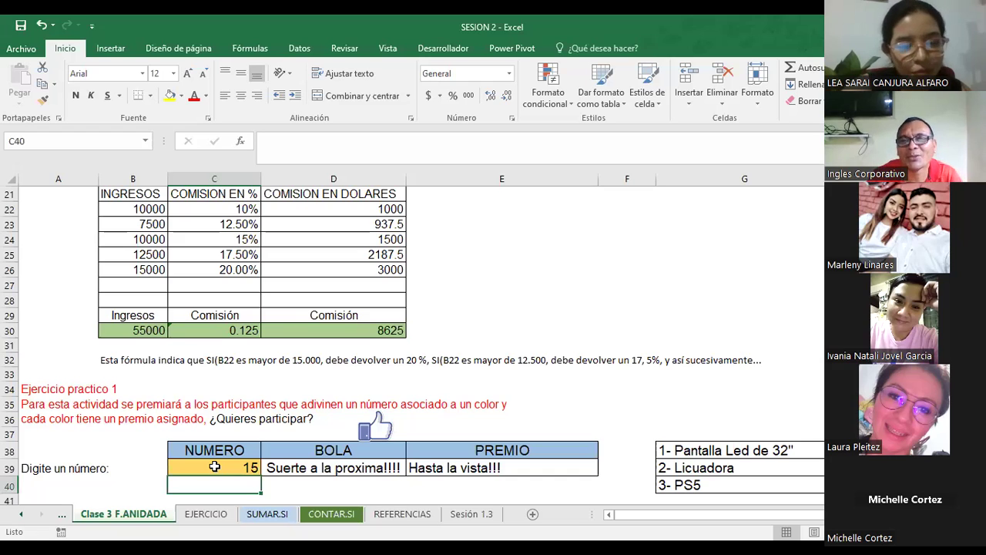
left_click(216, 466)
key("Delete")
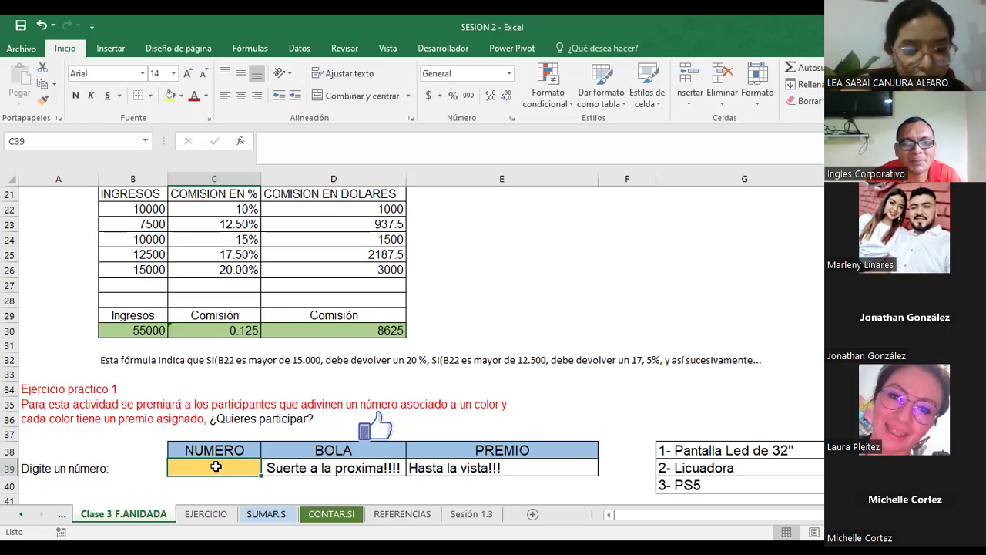
type("11")
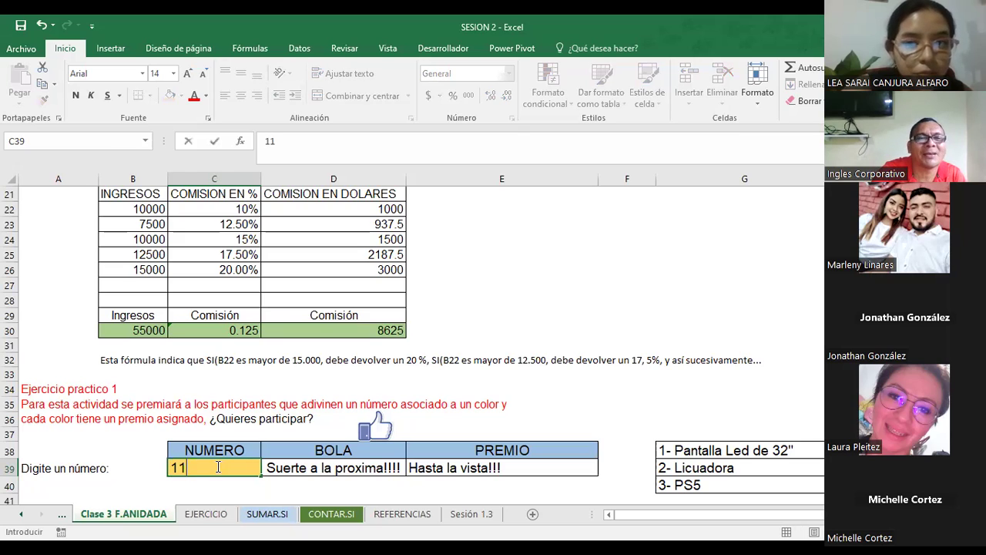
key("Return")
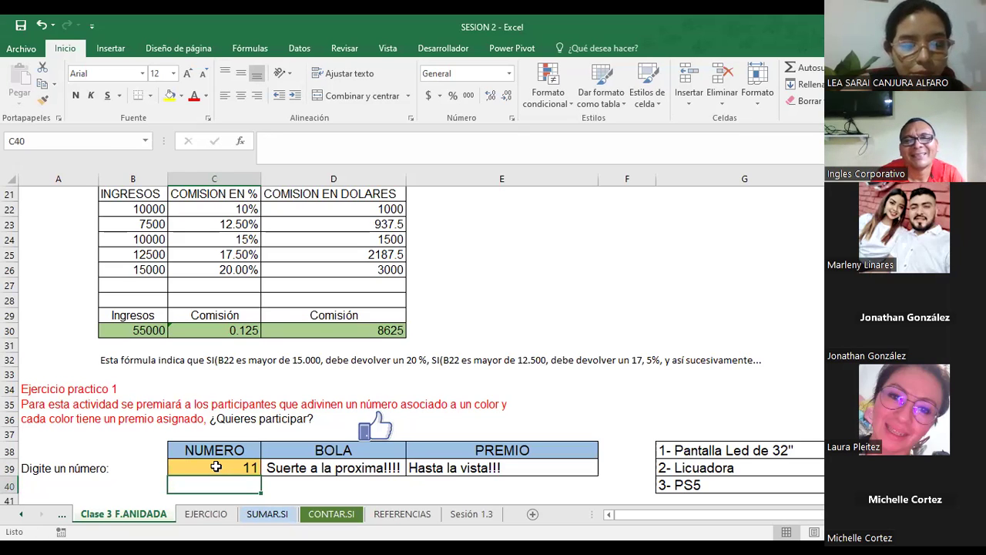
left_click(217, 467)
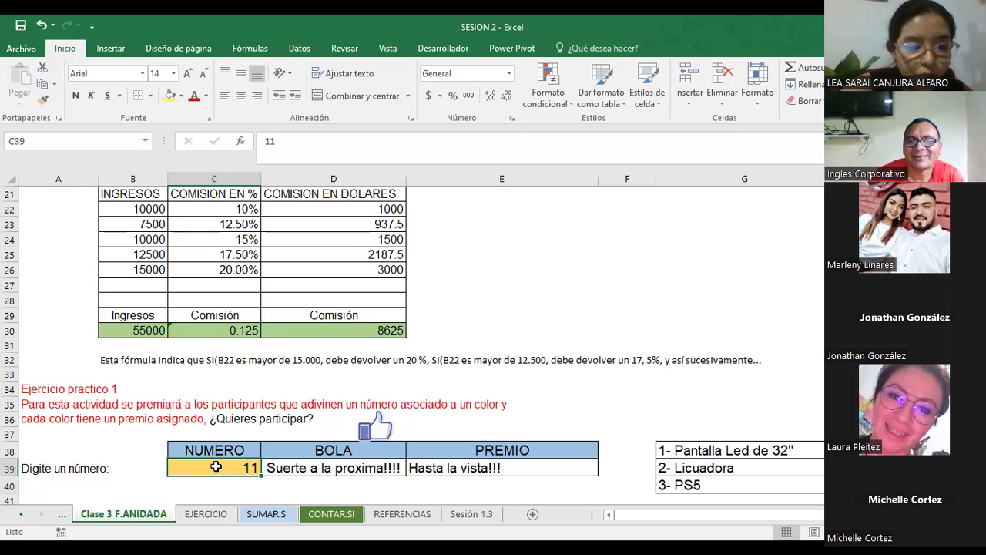
key("Delete")
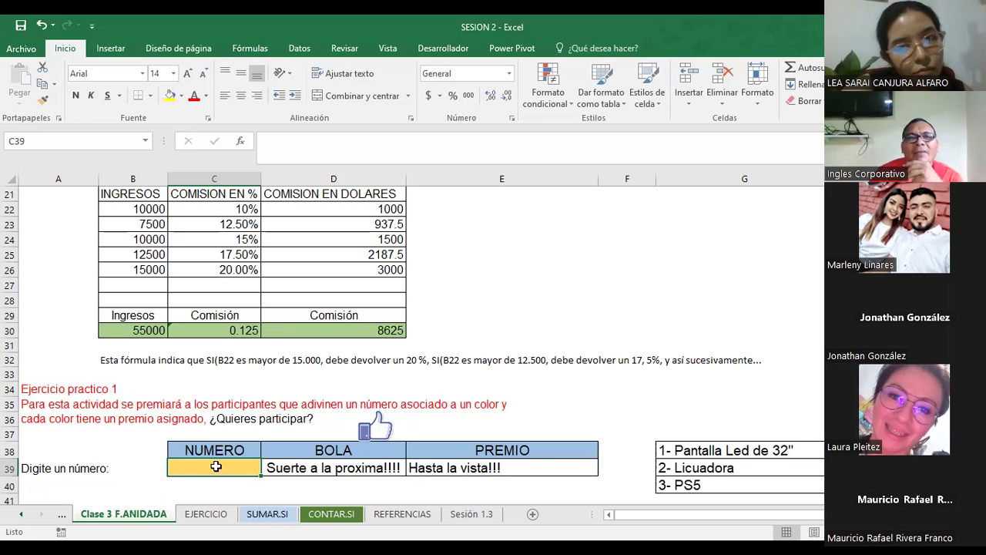
type("17")
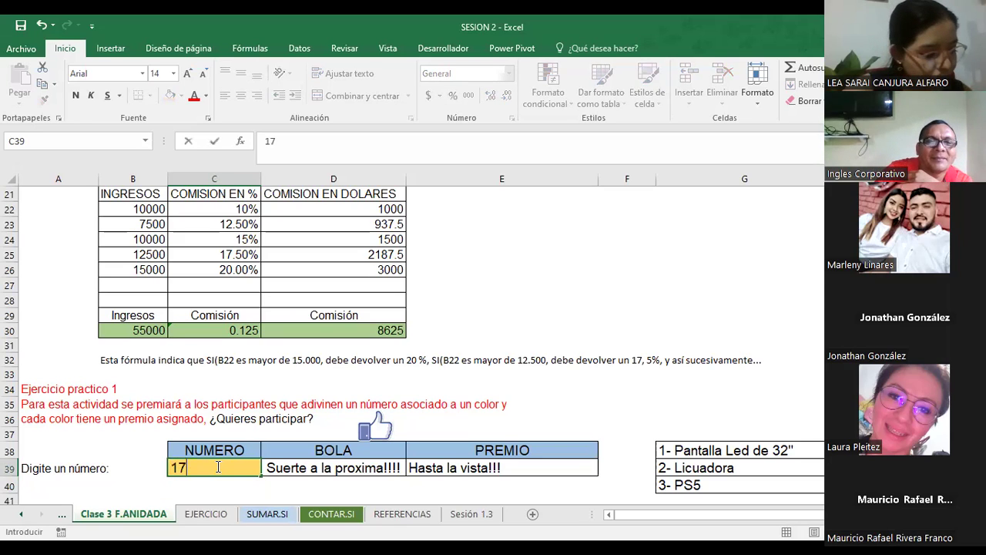
key("Return")
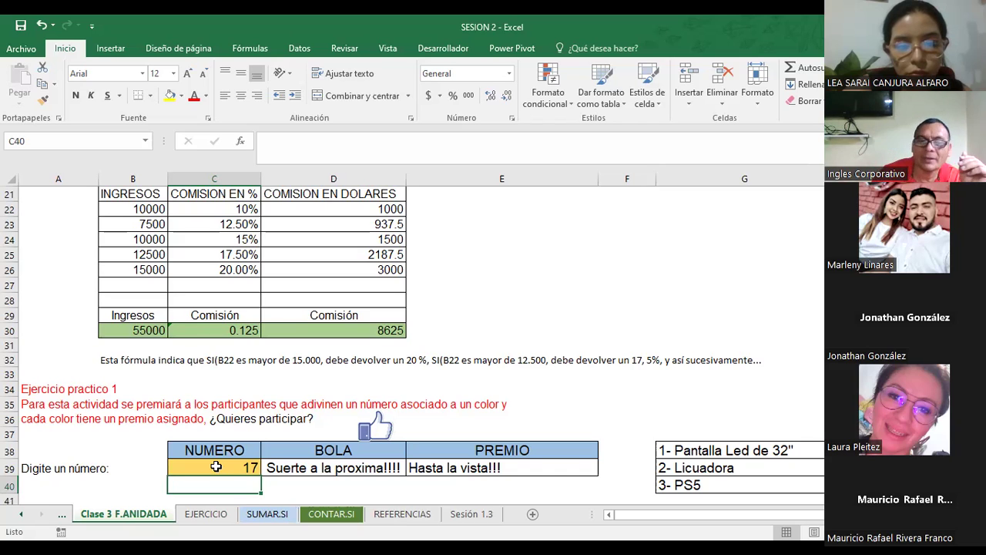
- Try 12, then settle on 19 in C39 so the ball reads Amarilla
left_click(217, 467)
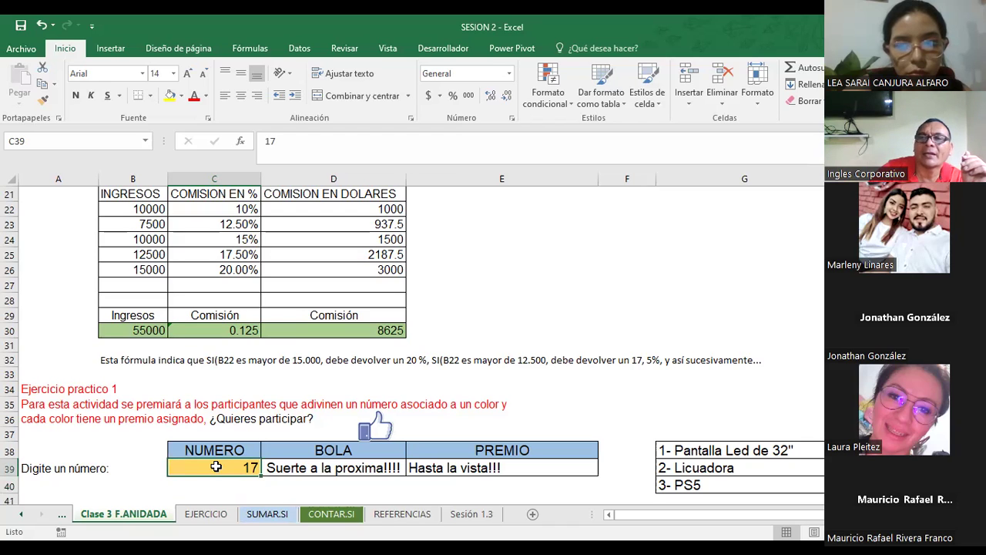
key("Delete")
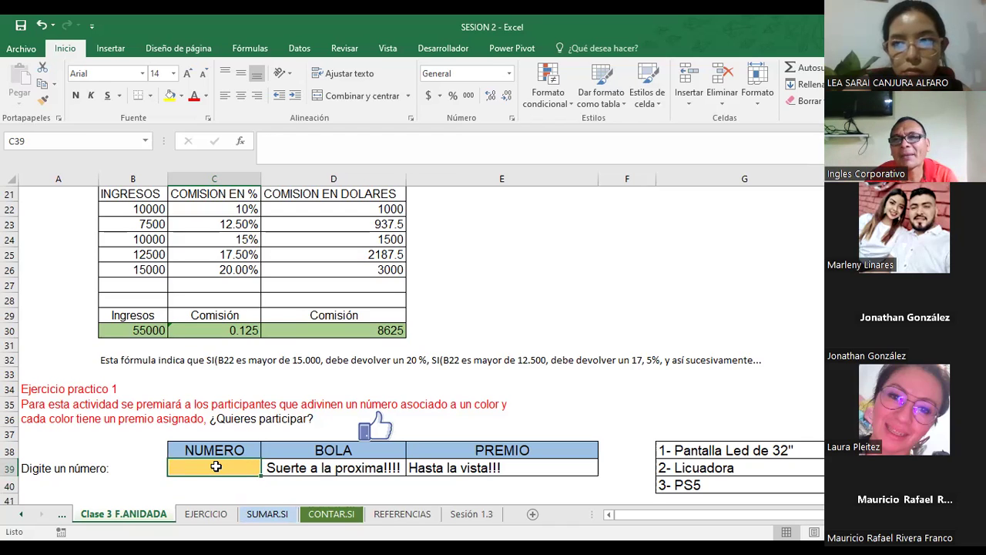
type("1")
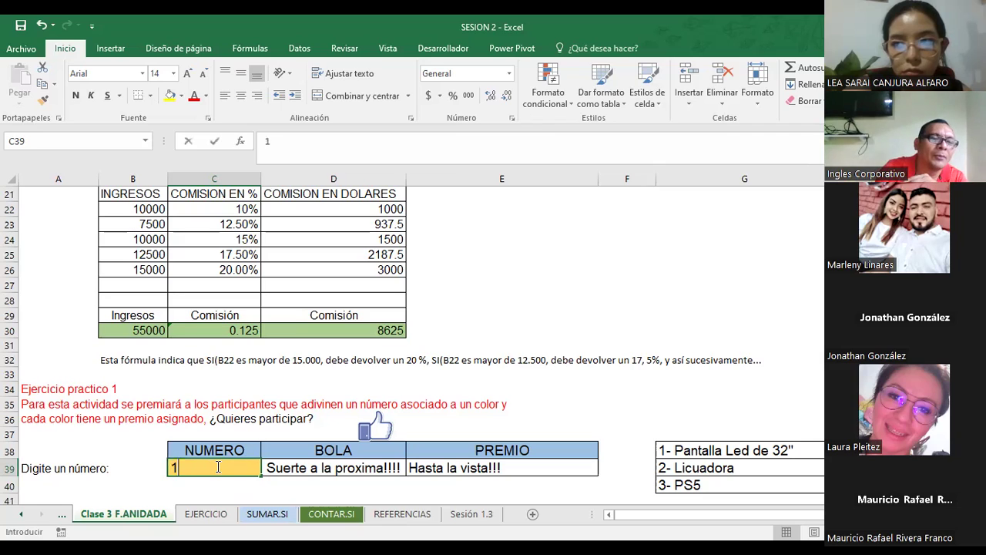
type("2")
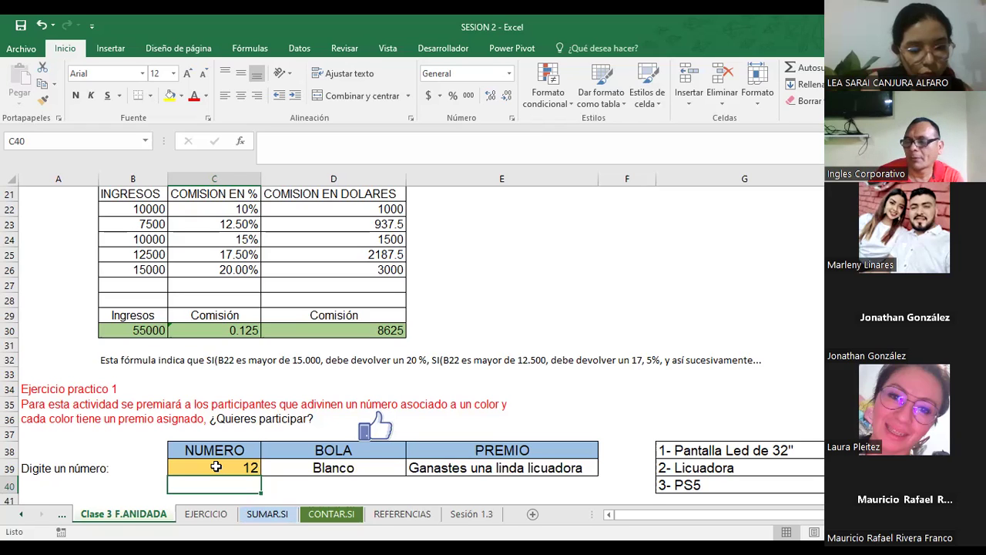
left_click(216, 466)
key("Delete")
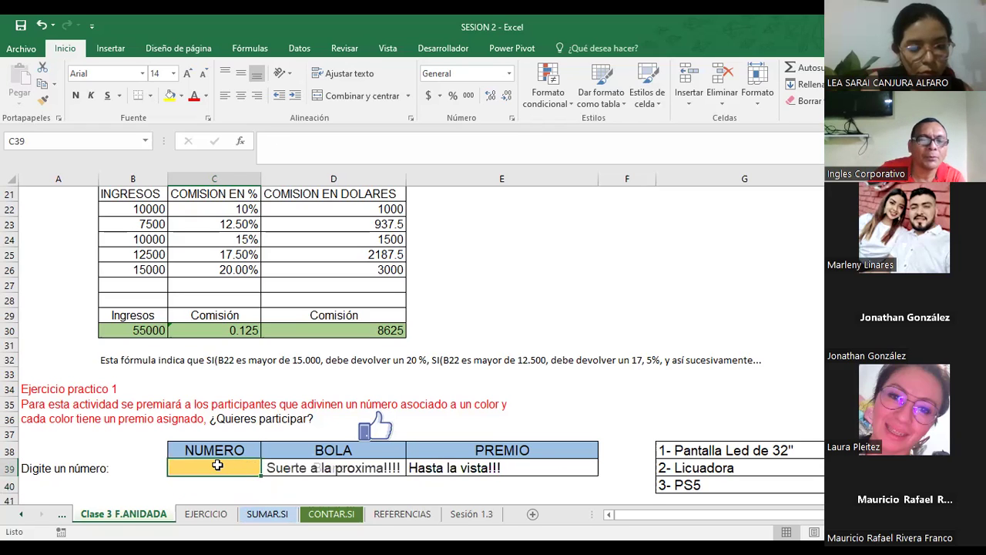
type("19")
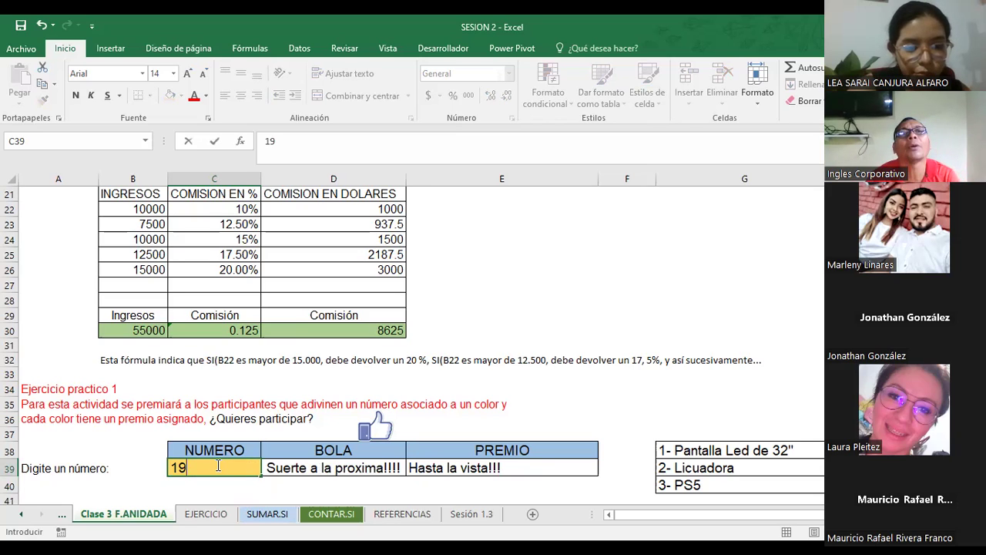
key("Return")
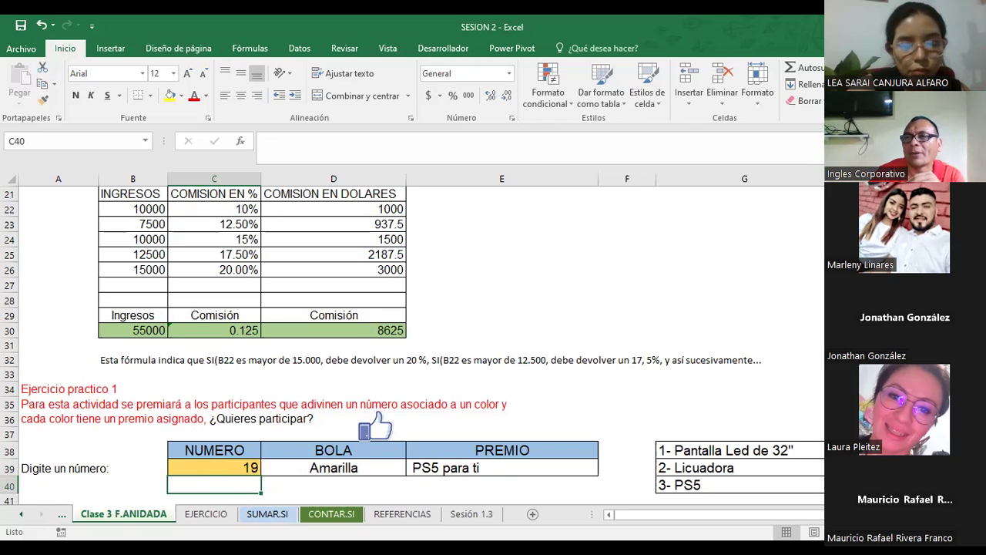
scroll(319, 445, "down", 1)
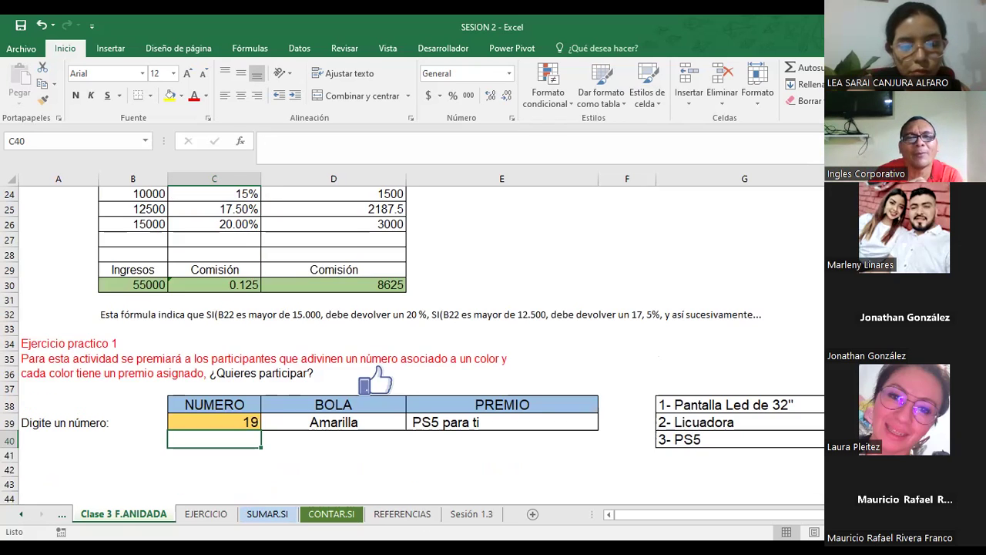
left_click(318, 445)
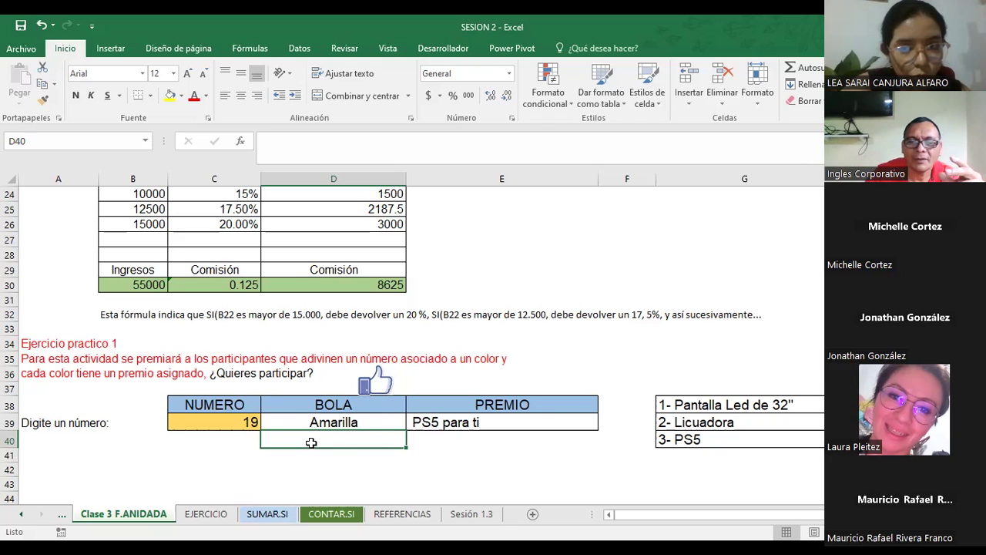
- Type =SI(C39=5;"ROJO"; in D40 as the first condition of the formula
type("=S")
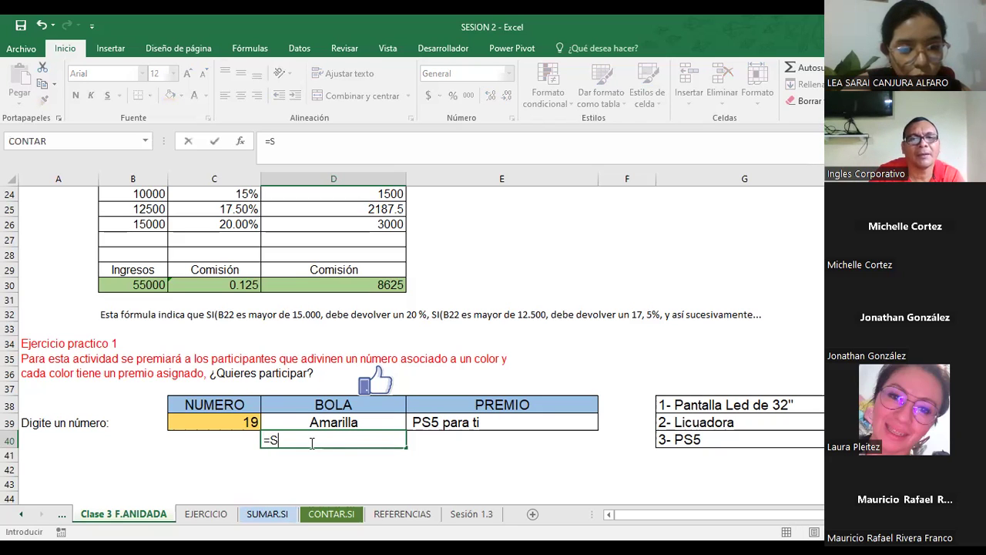
type("I")
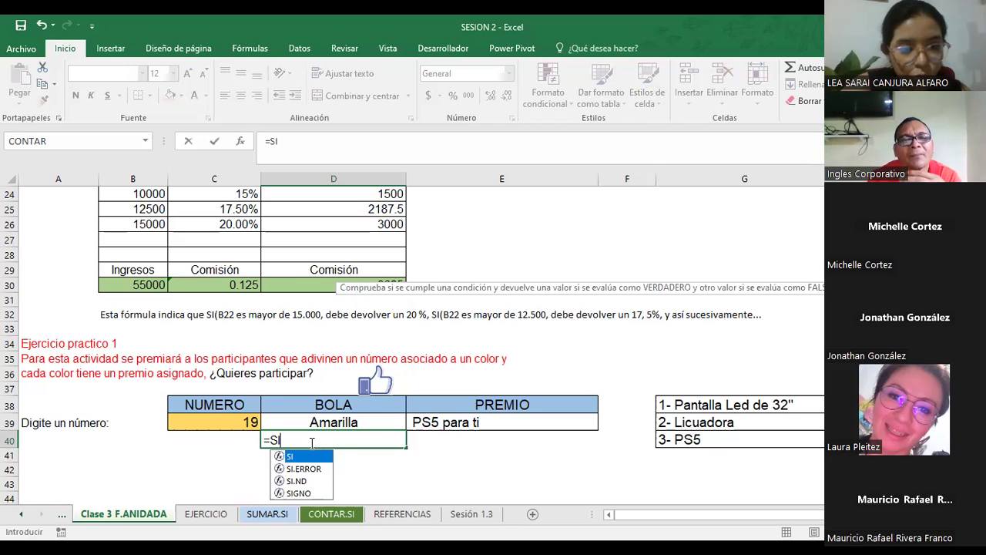
type("(")
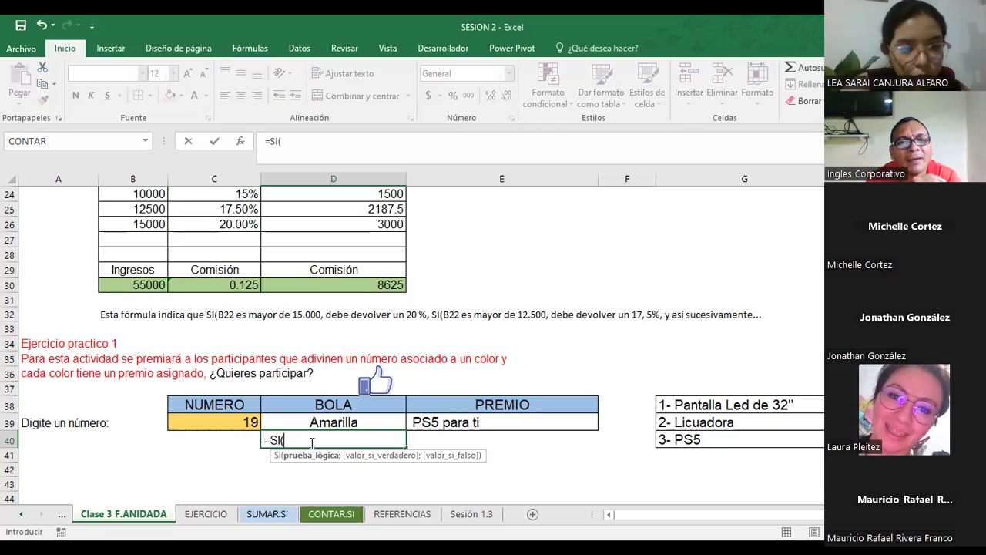
type("C39")
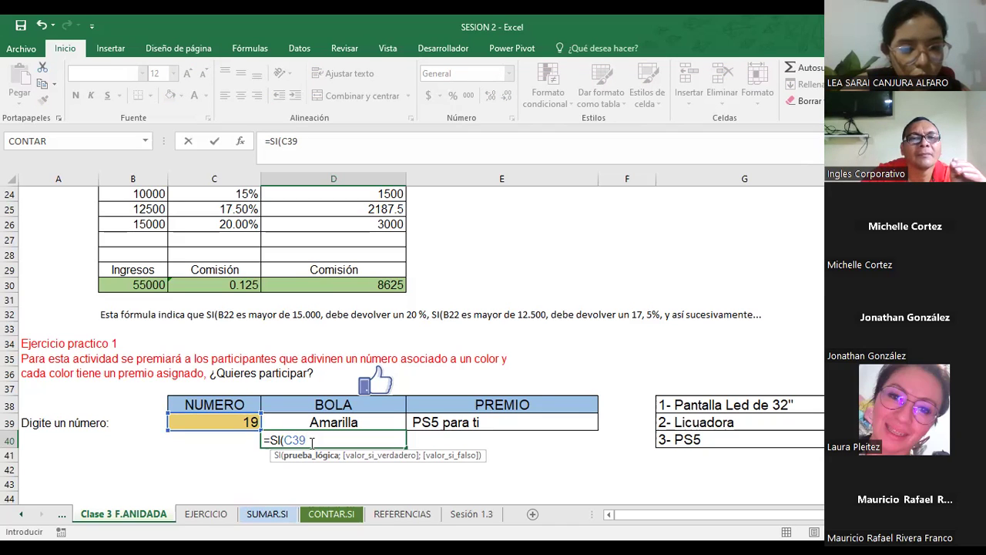
type("=")
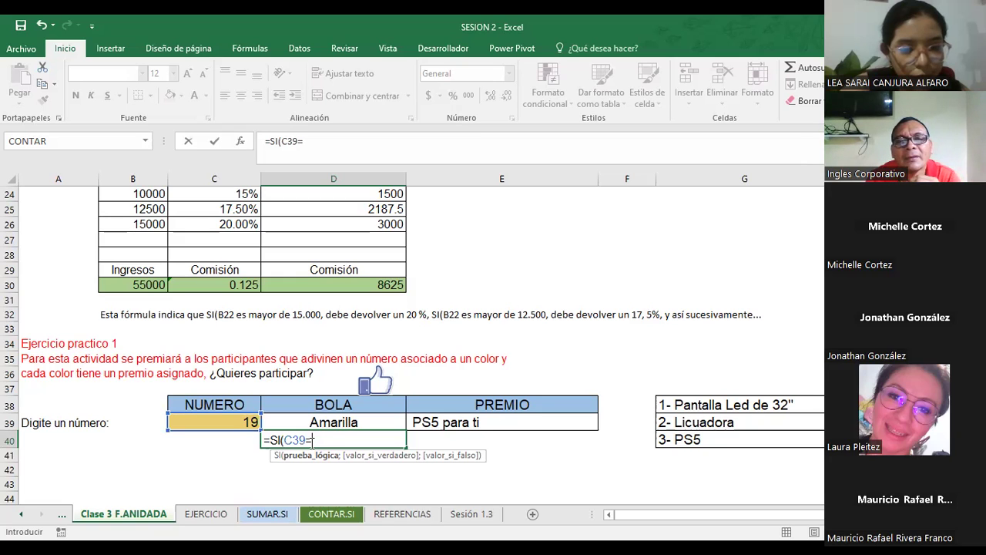
type("5")
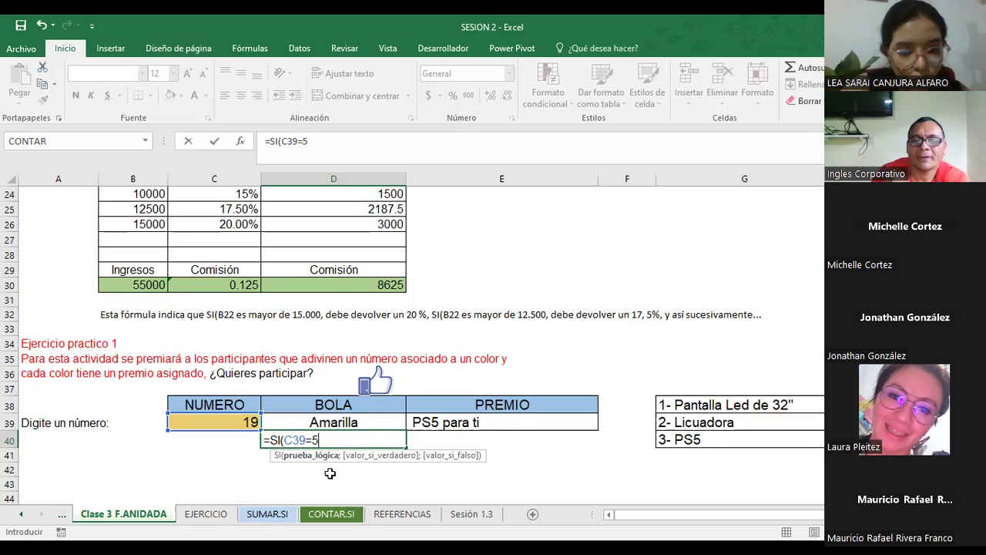
type(";")
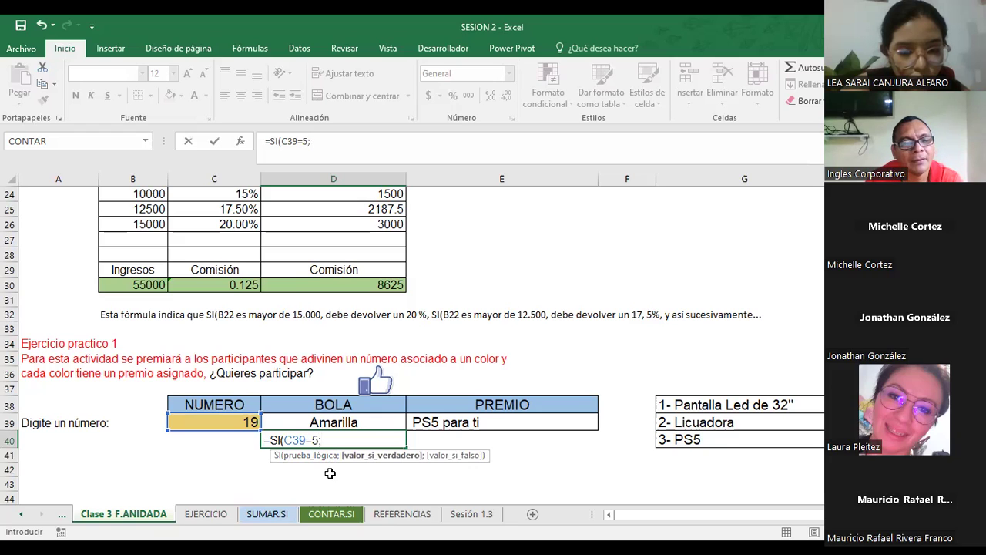
type("\"")
type("R")
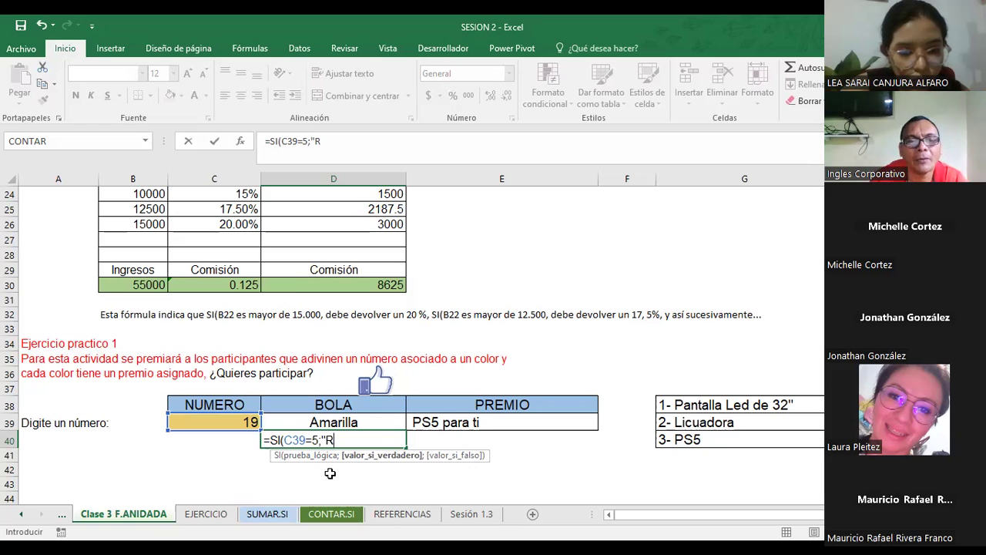
type("OJO")
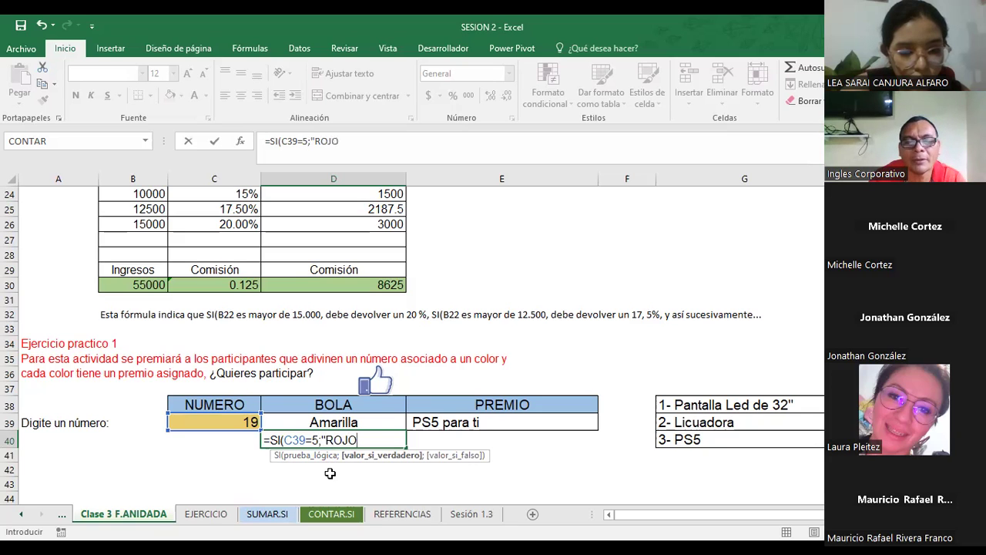
type("\"")
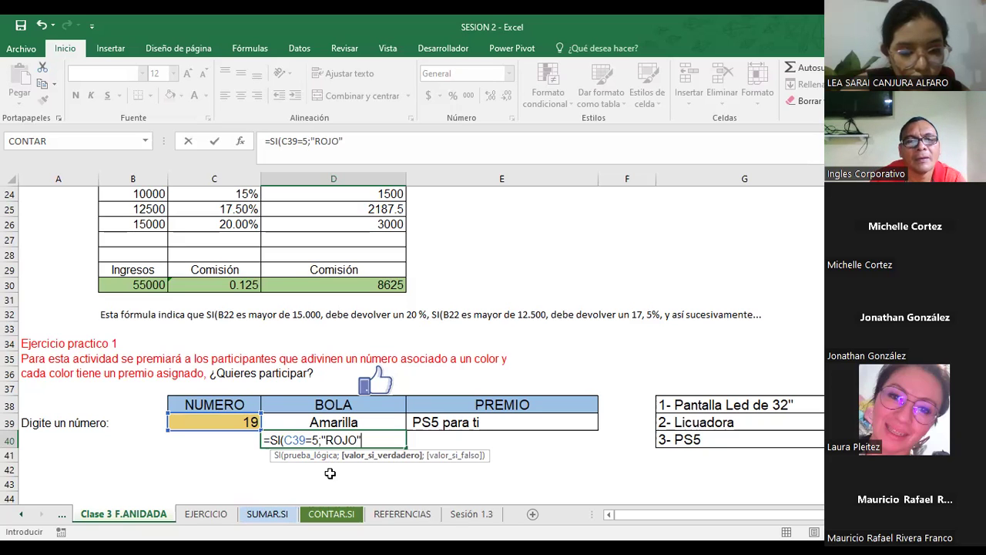
type(";")
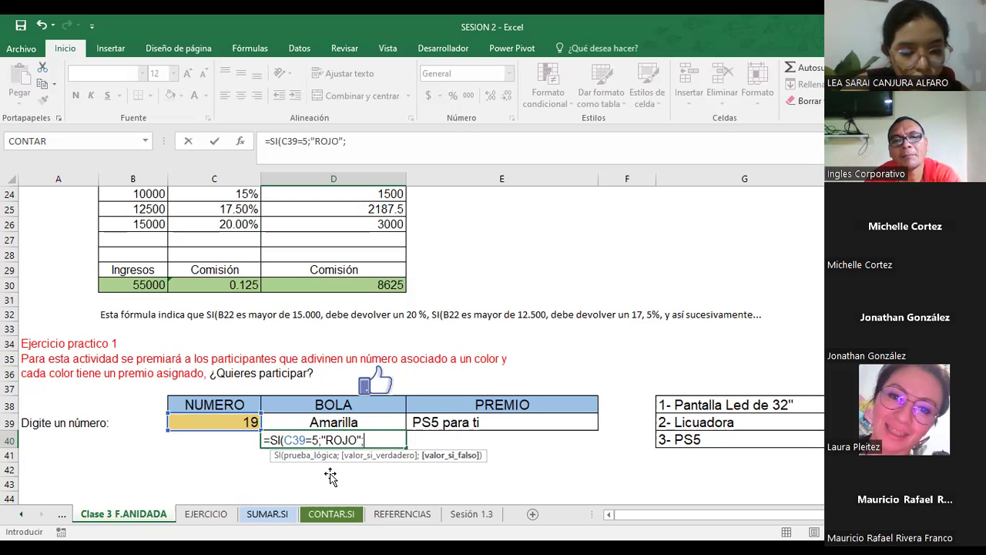
- Reopen D40's formula and add the nested condition C39=12 returning "BLANCO"
left_click(330, 473)
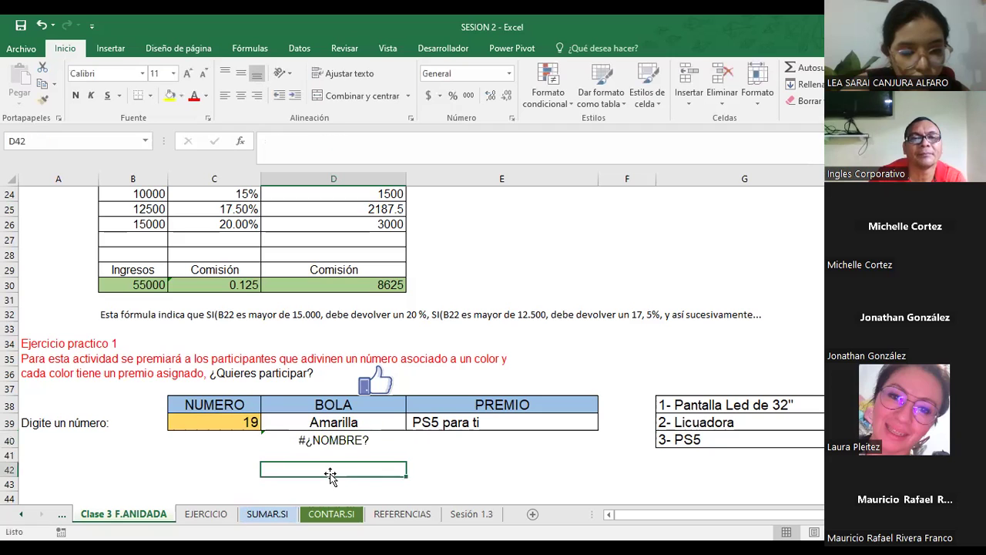
left_click(340, 441)
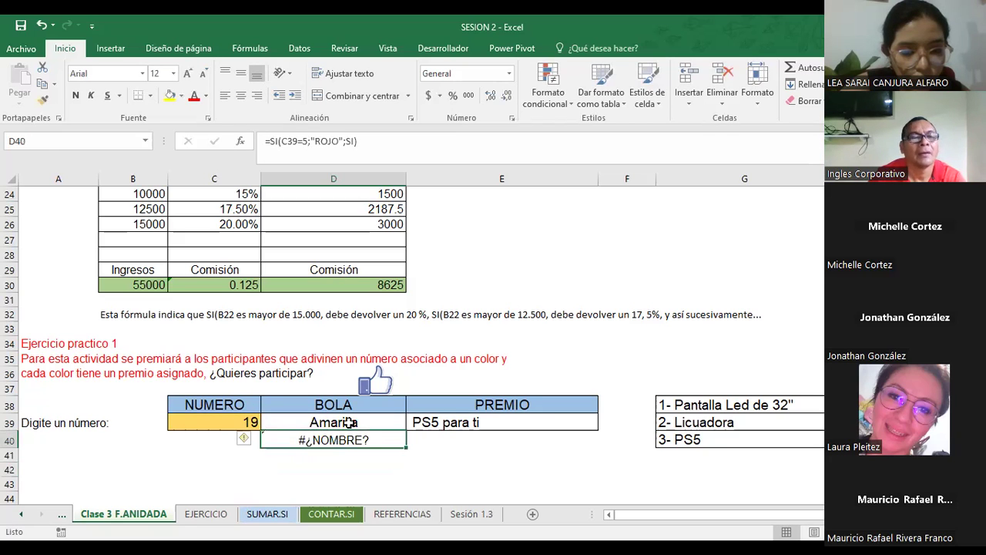
key("F2")
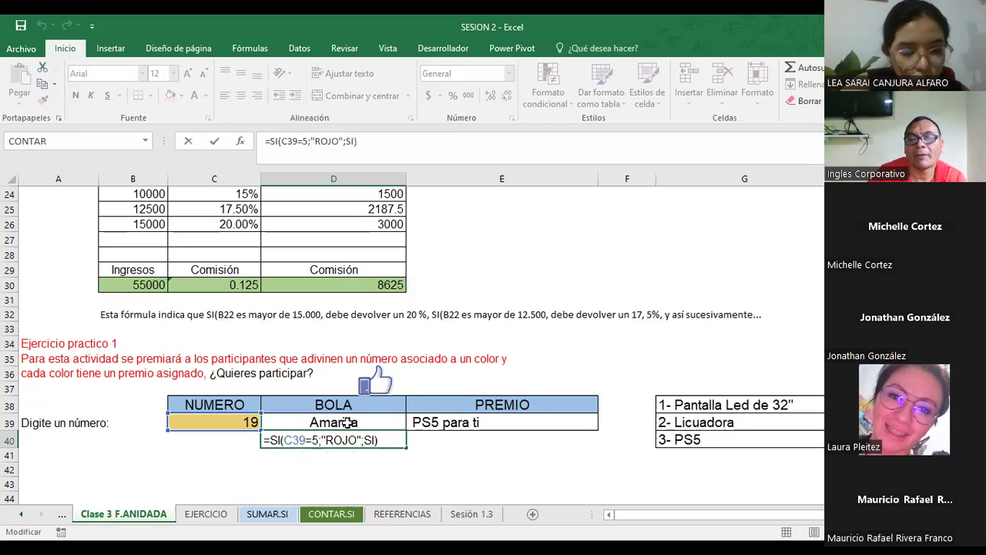
key("BackSpace")
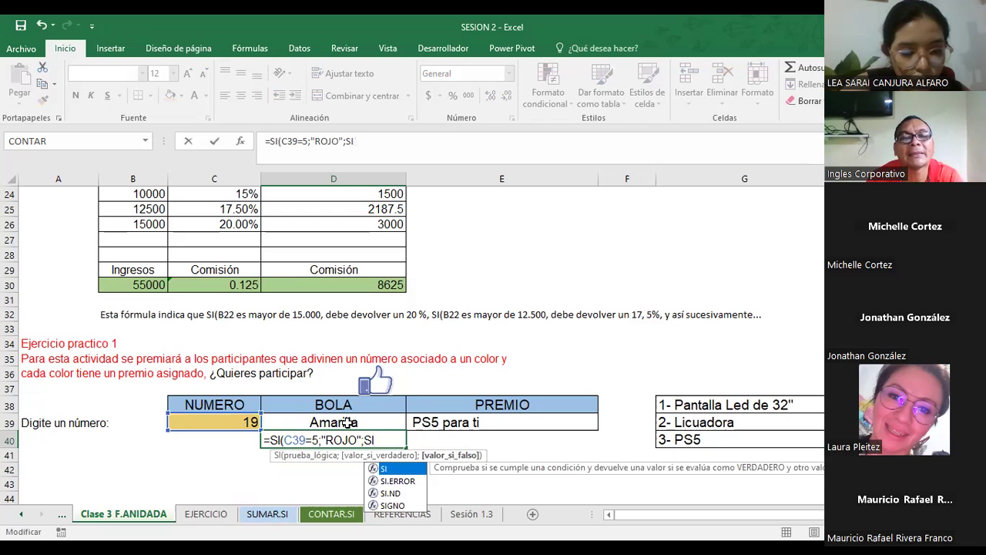
type("(")
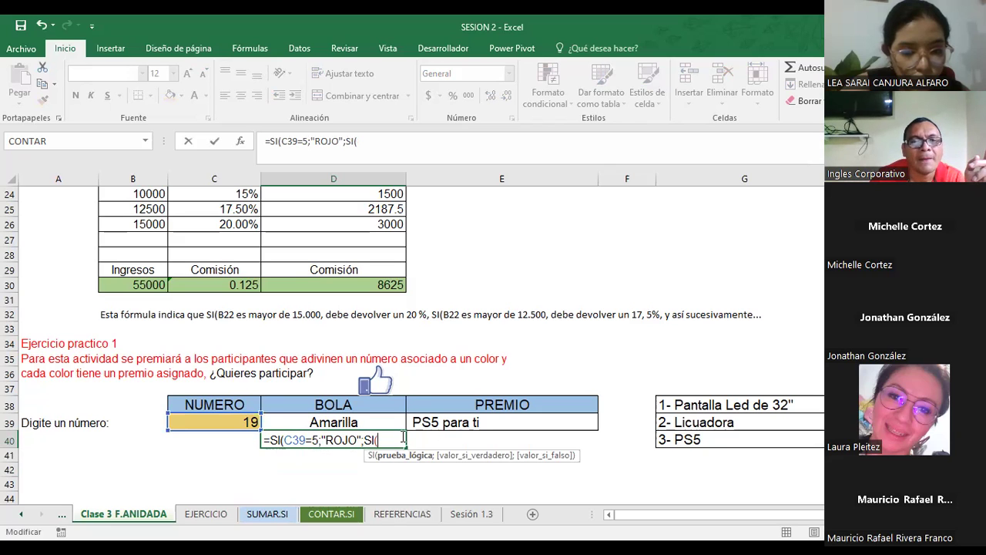
left_click(231, 424)
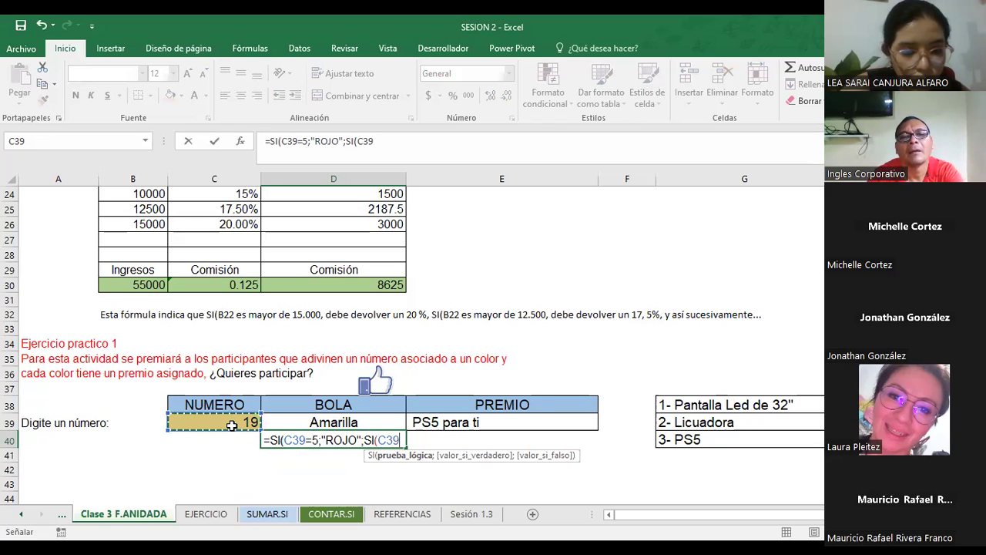
type("=12")
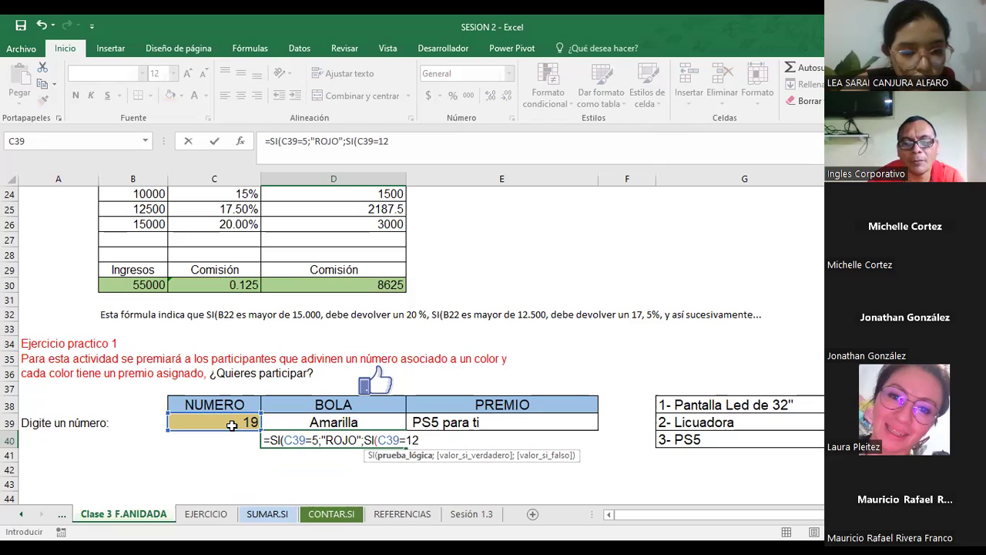
type(";\"B")
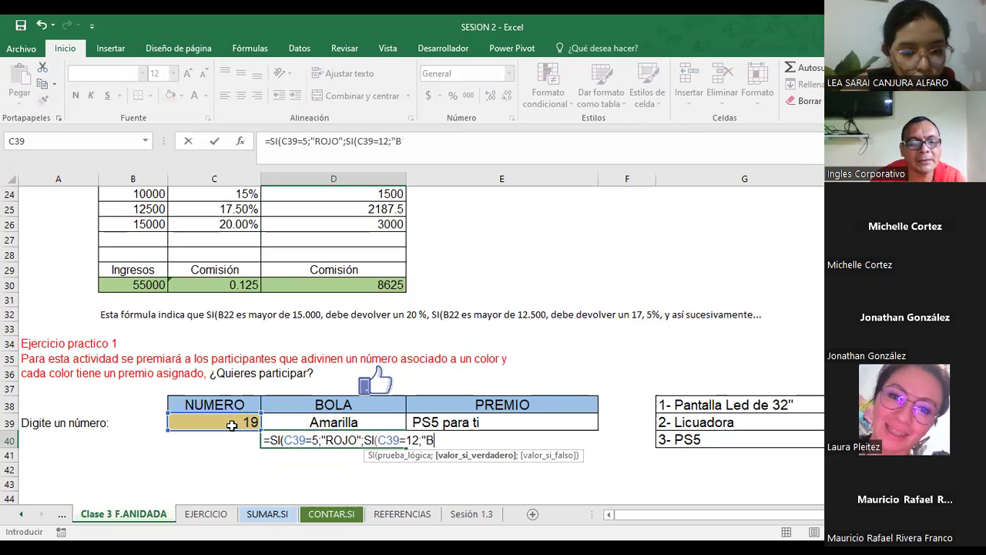
type("LANCO")
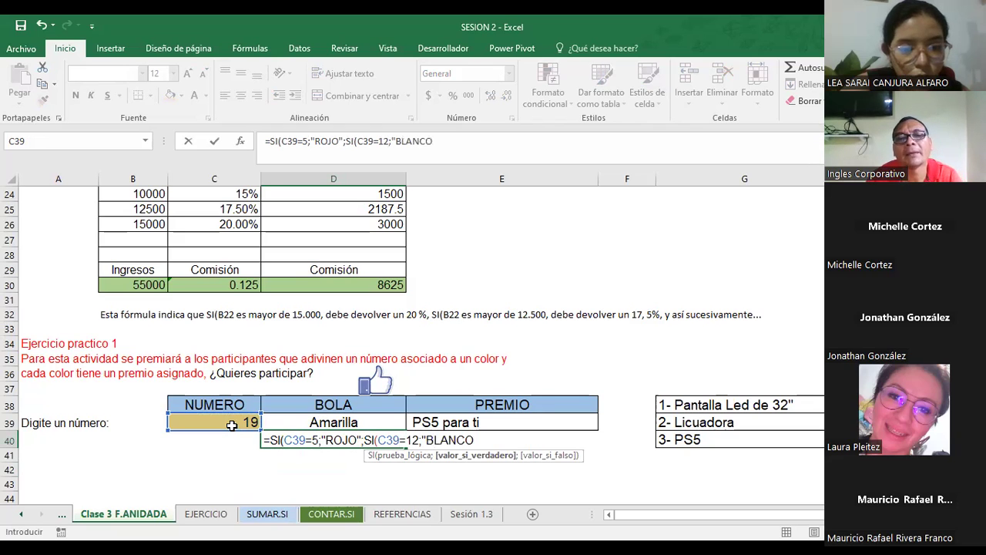
type("\"")
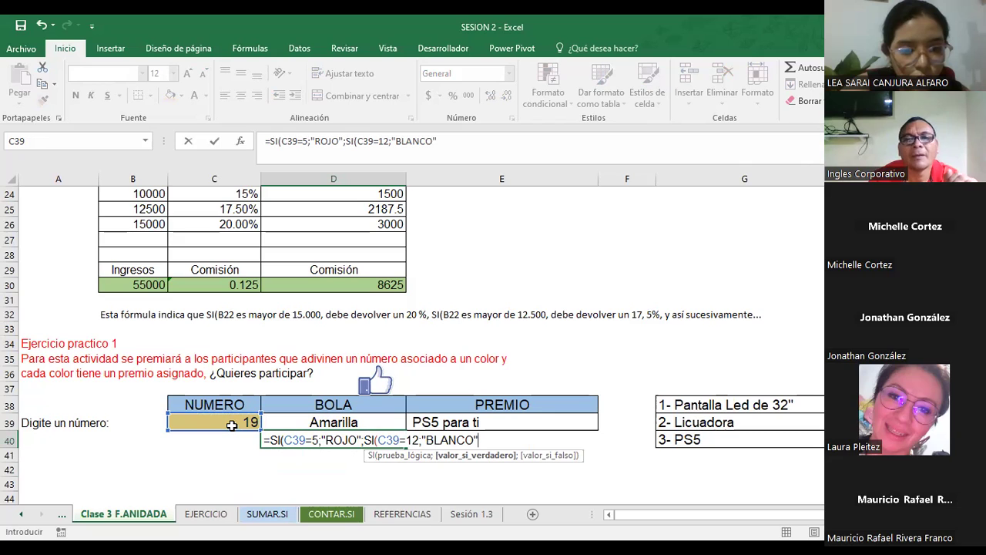
type(";")
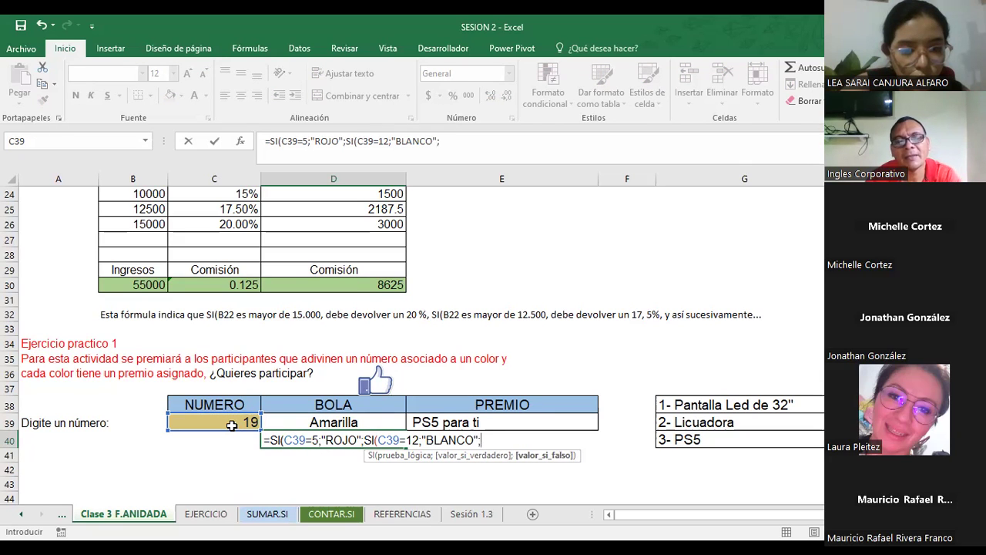
type("SI")
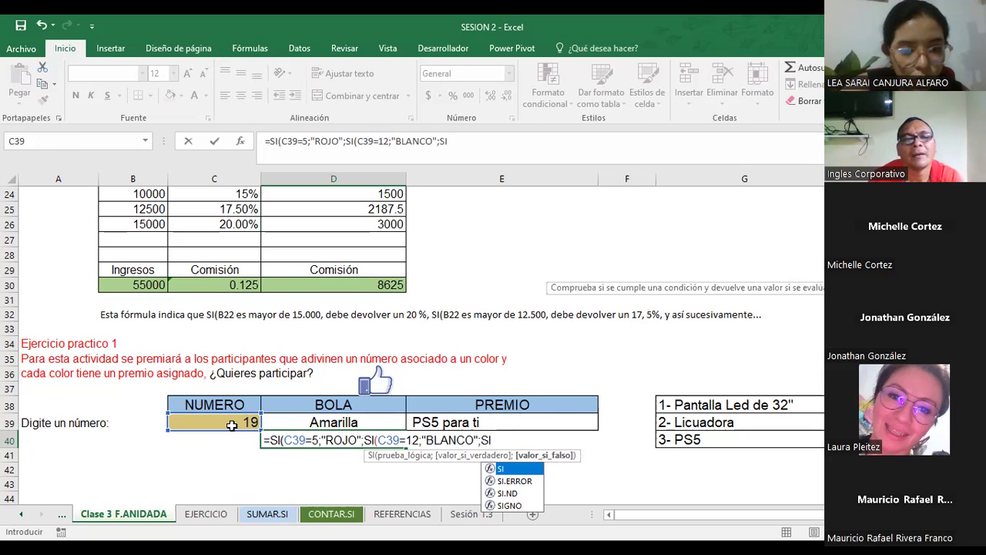
type("(")
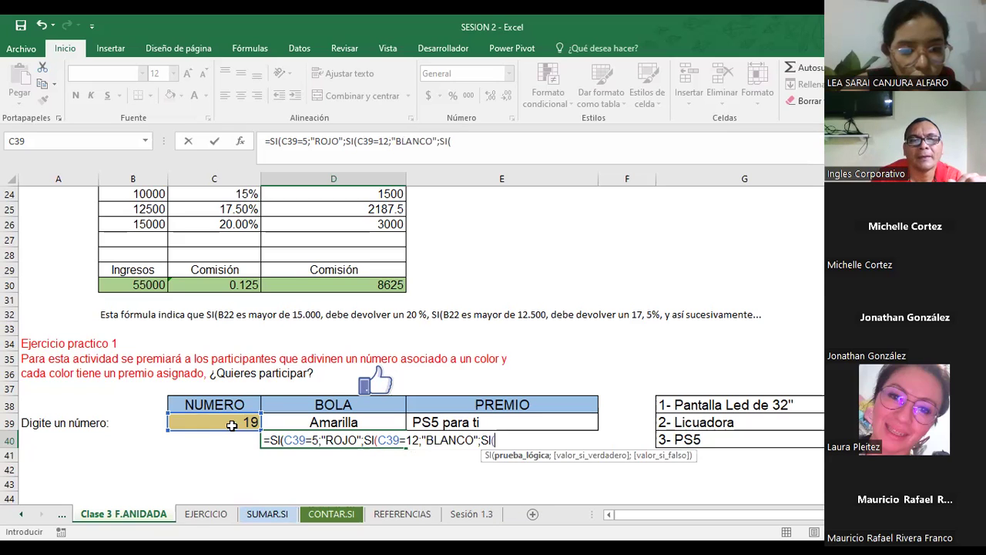
- Add the third condition C39=19 returning "AMARILLO", else 0, and close the formula
left_click(231, 425)
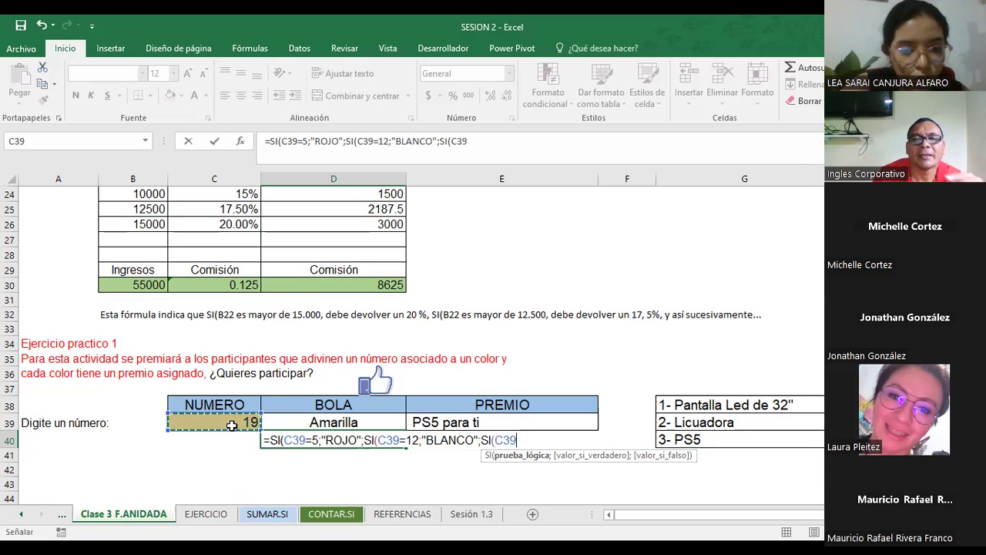
type("=")
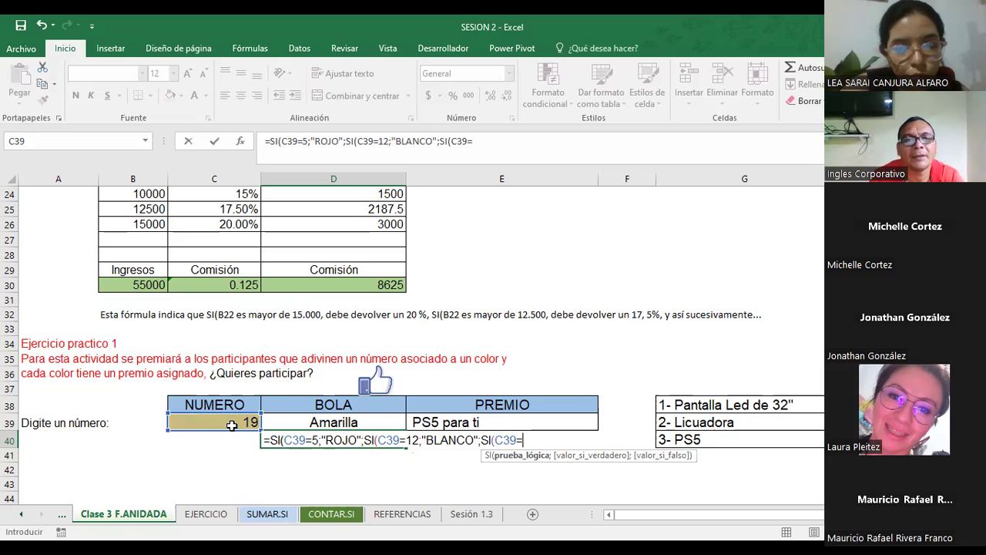
type("19")
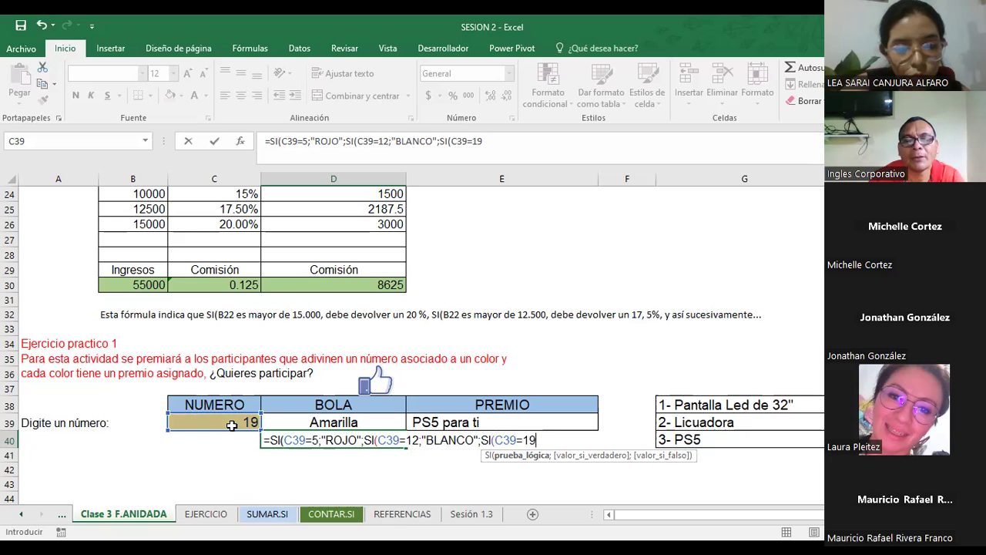
type(";")
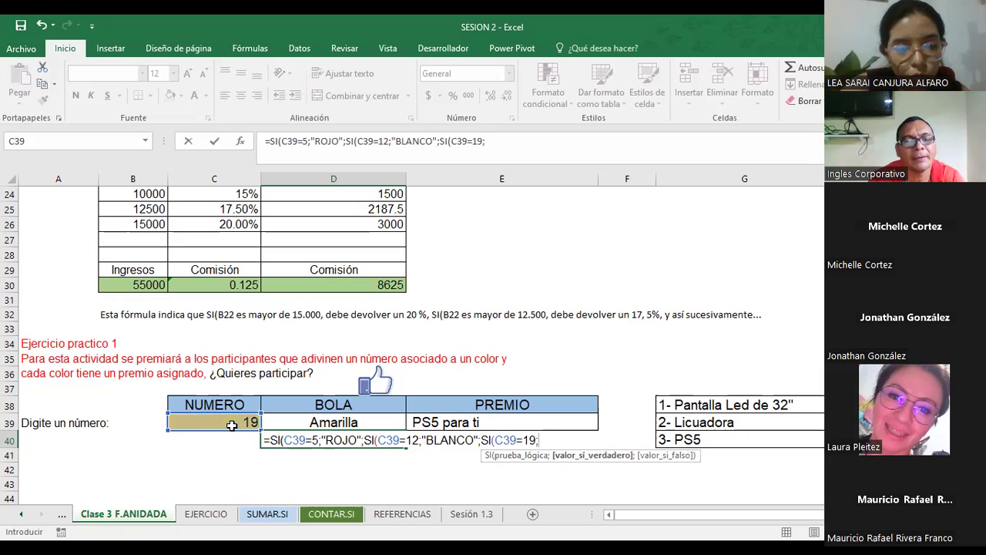
type("\"A")
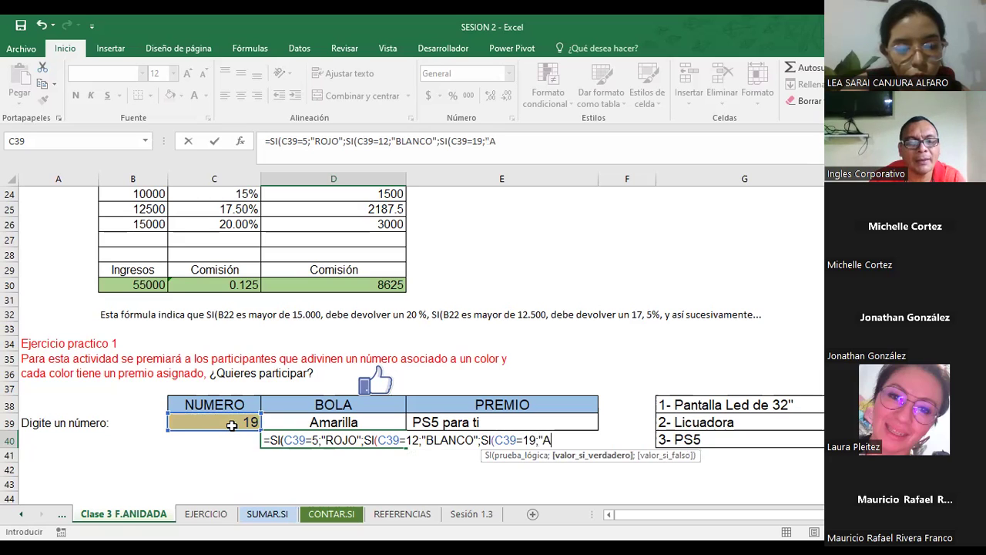
type("MARILL")
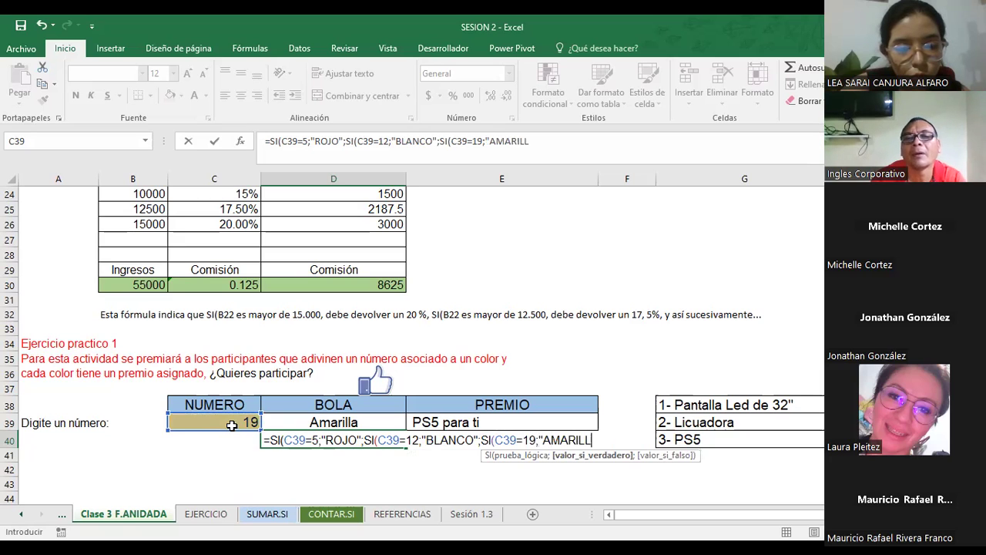
type("O\"")
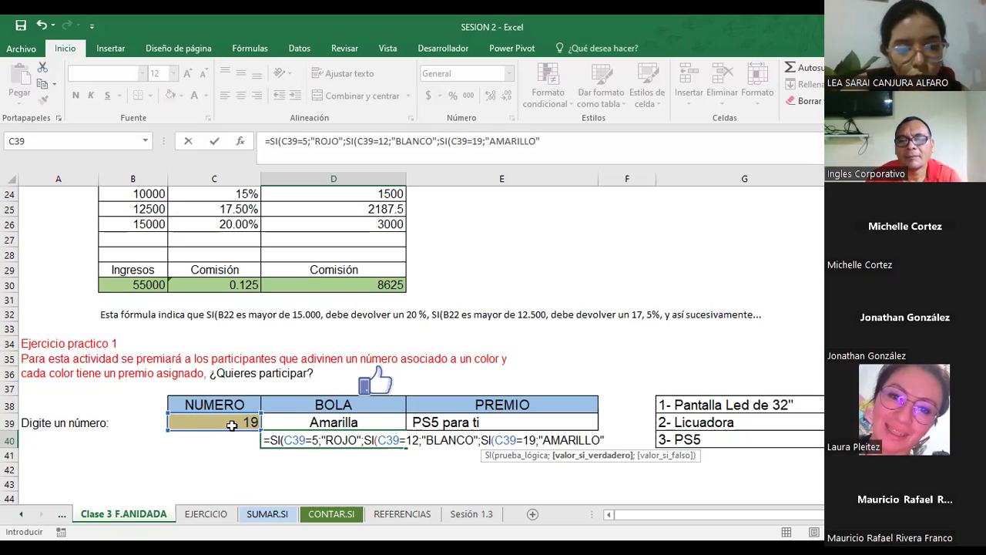
type(";")
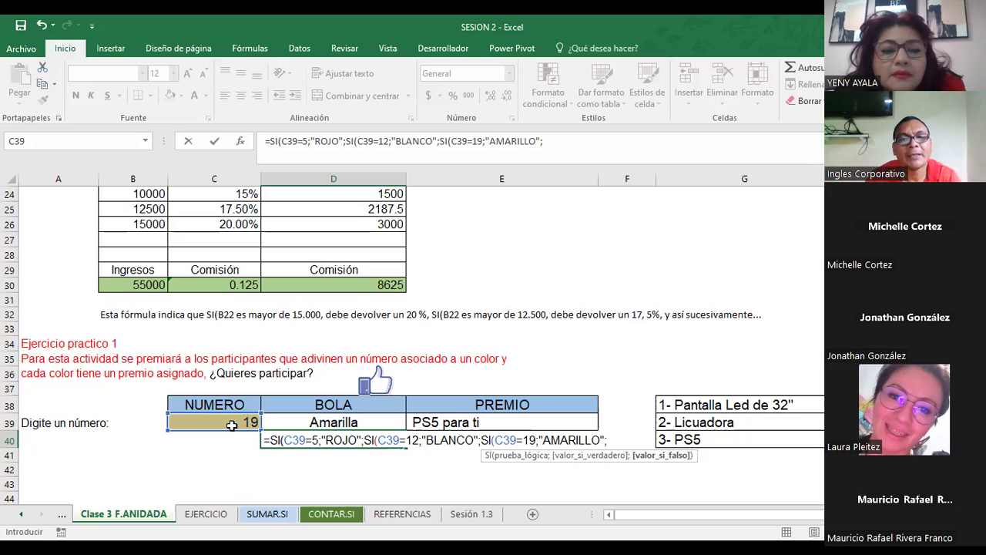
type("\"")
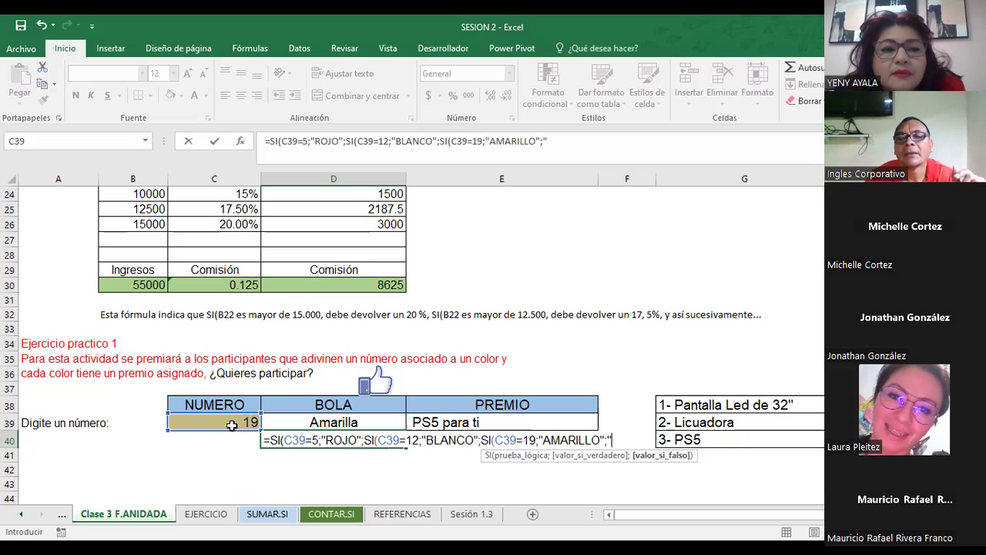
key("BackSpace")
type("0")
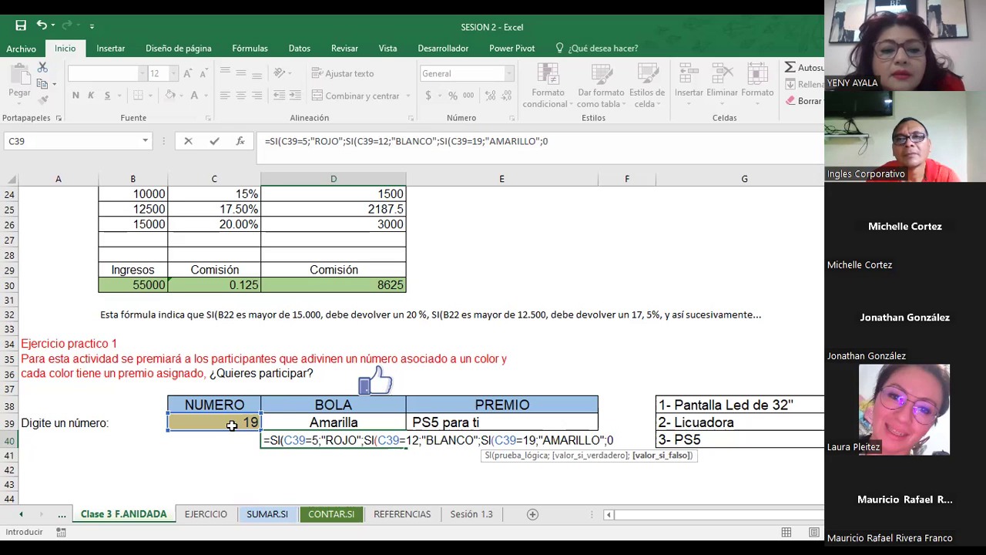
type(")")
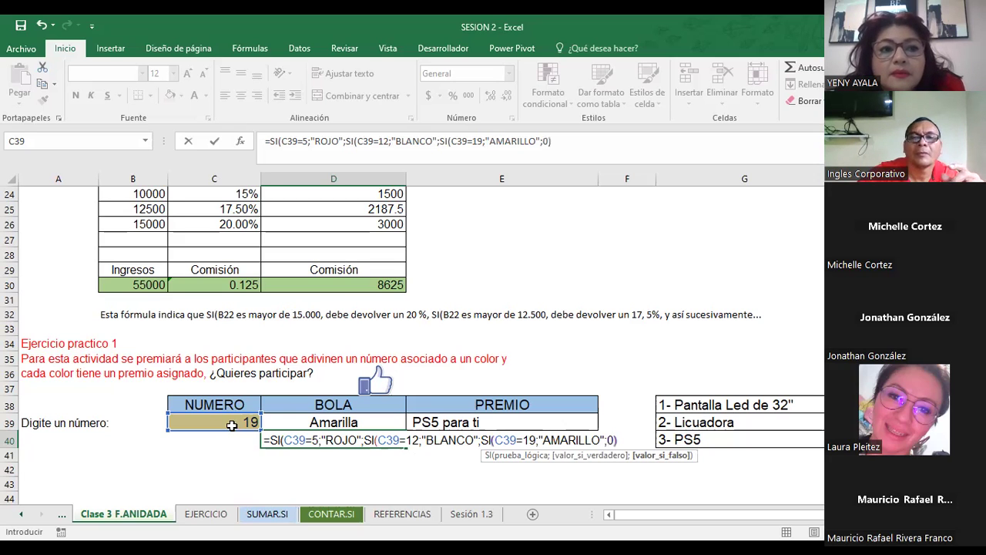
type("))")
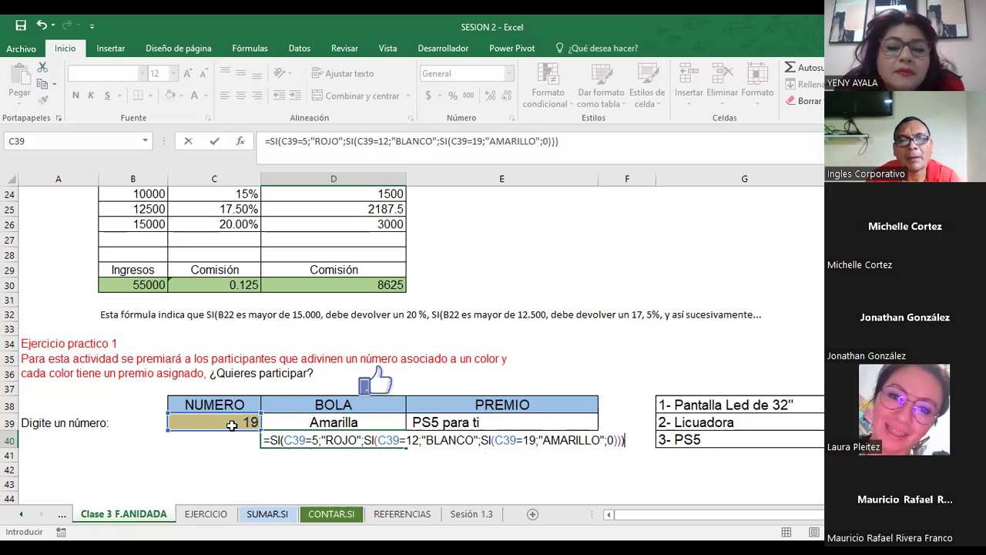
key("Return")
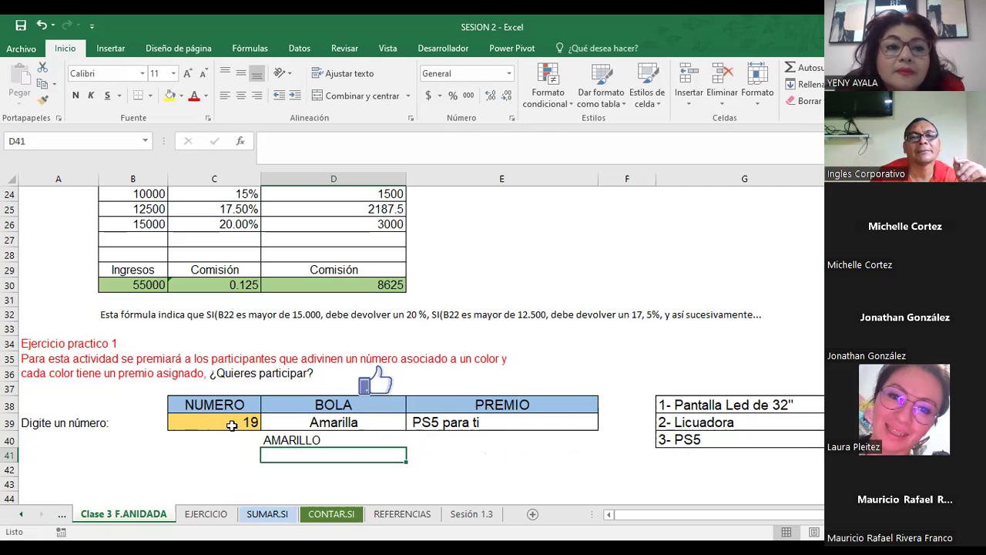
- Clear 19 from C39, check D40's formula, and enter 34 as a guess
left_click(231, 425)
key("Delete")
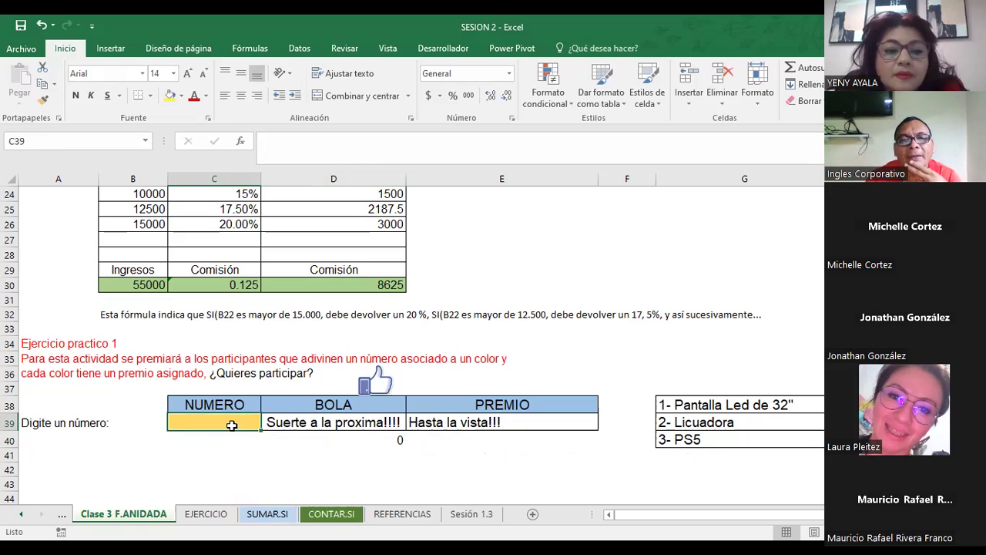
left_click(348, 440)
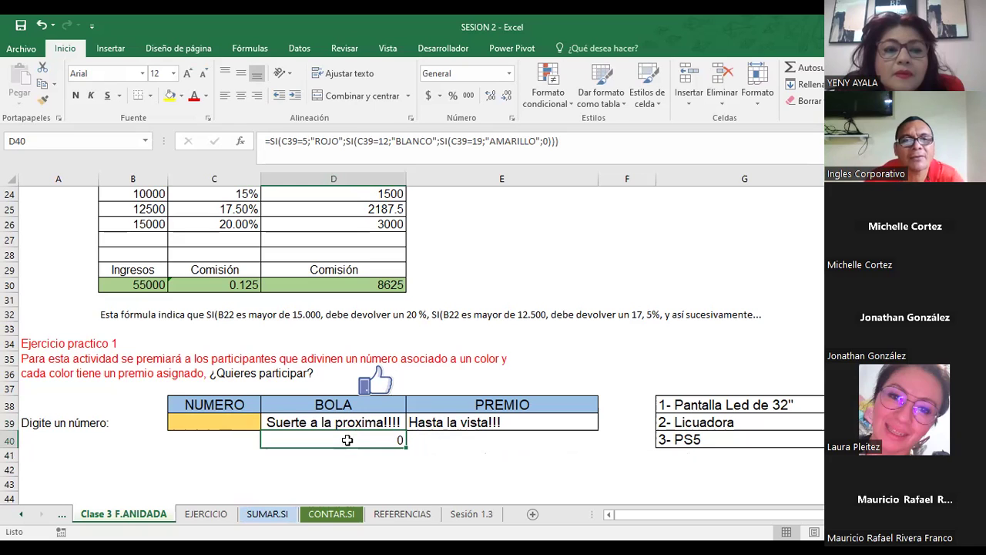
left_click(225, 418)
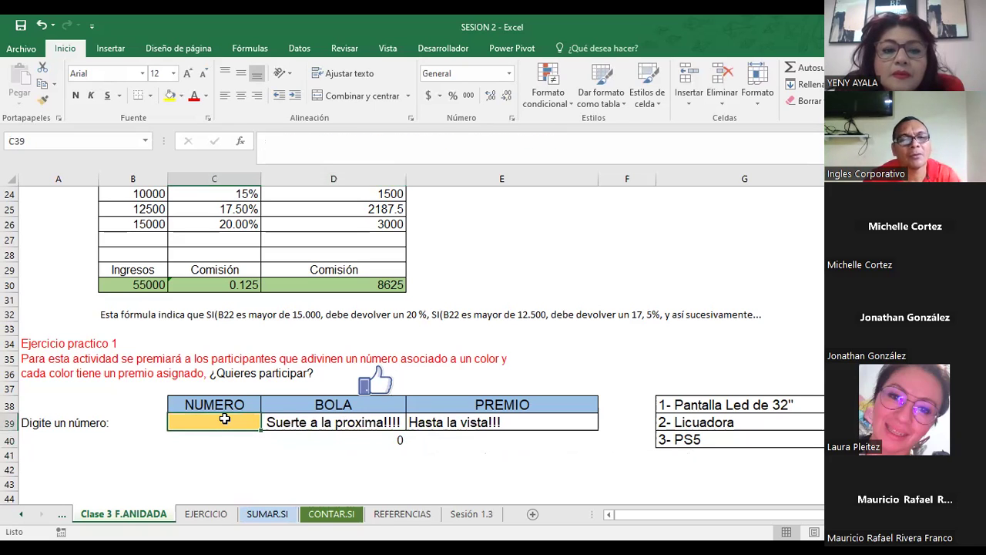
type("34")
key("Return")
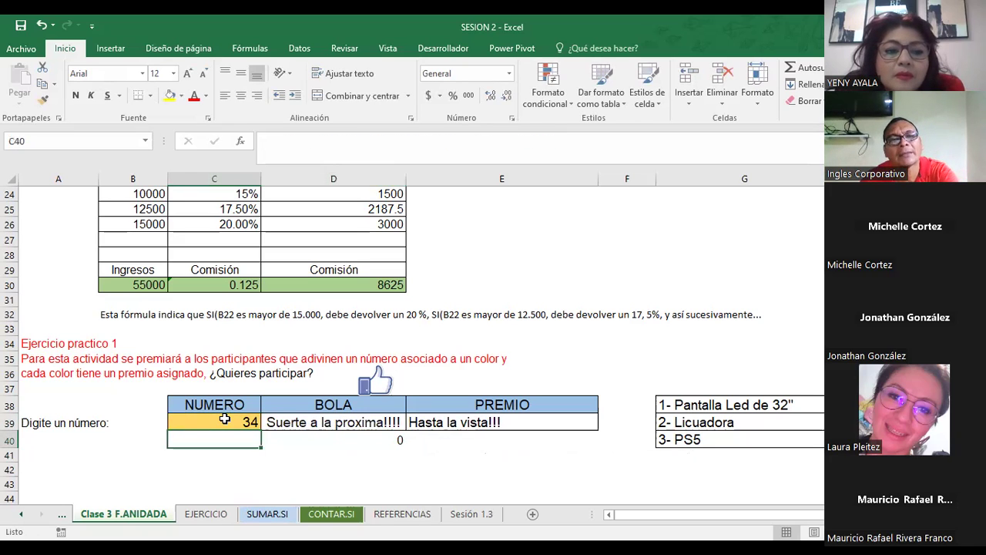
- Replace the guess with 25 and check the results in D40 and E40
left_click(224, 418)
key("Delete")
type("25")
key("Return")
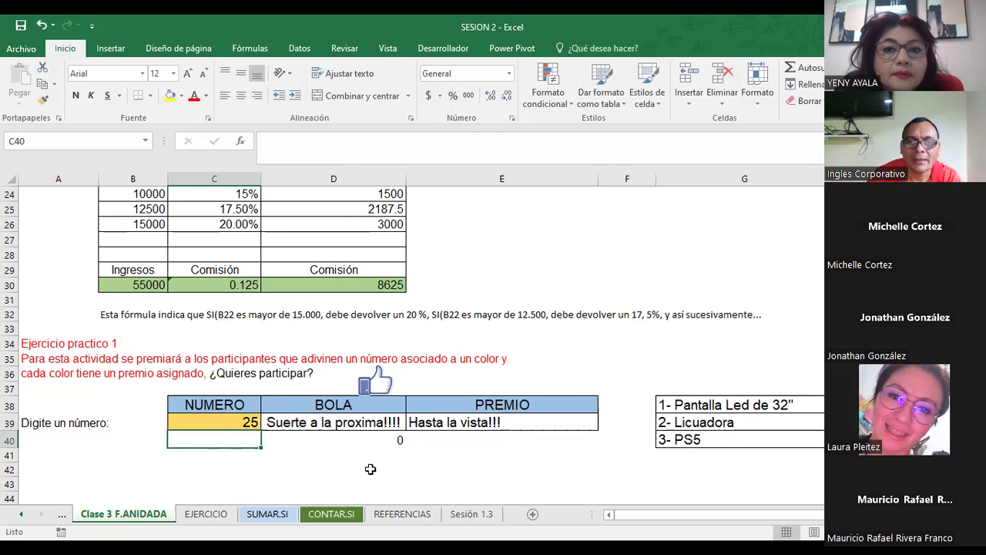
left_click(342, 446)
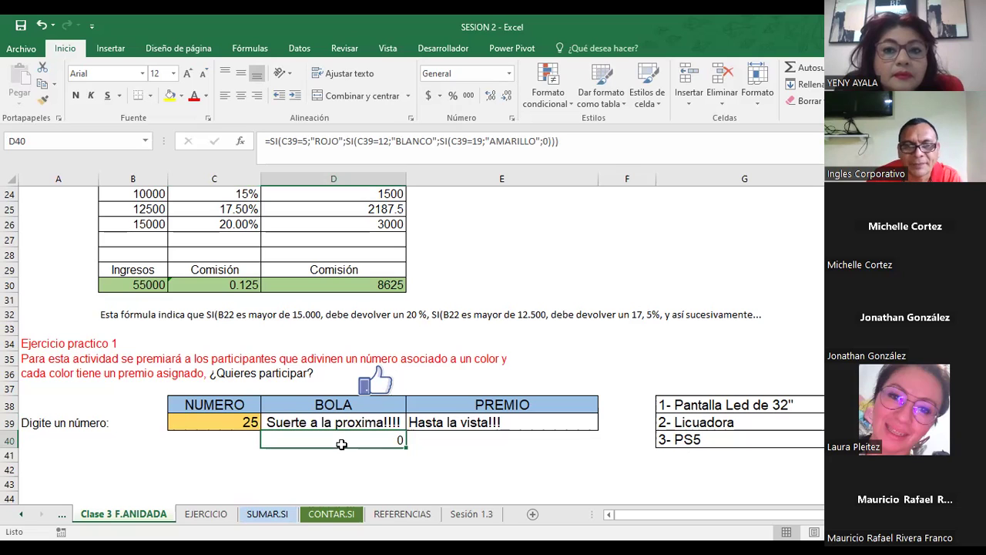
left_click(469, 438)
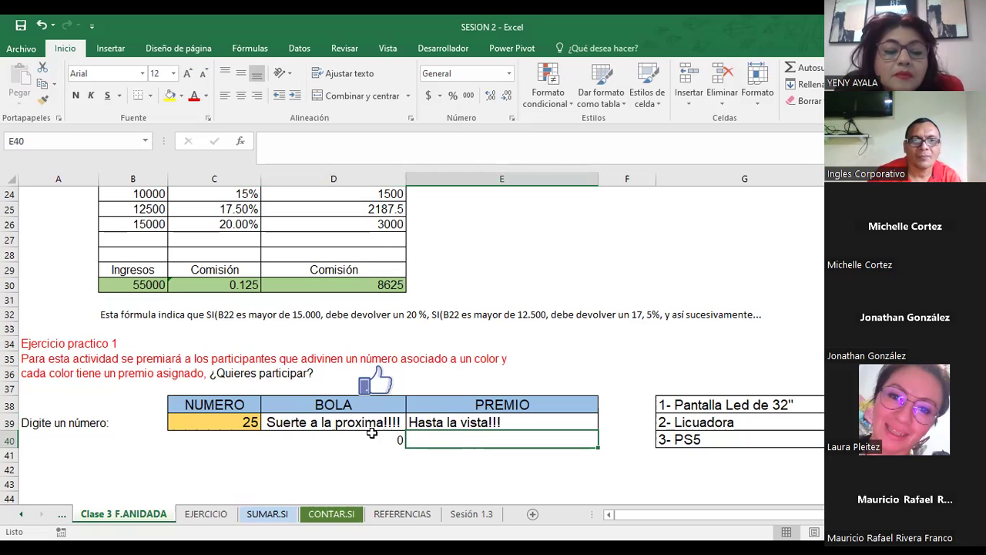
- Check D39's nested formula, then scroll down to the EJ. 2 employee bonus statement
left_click(315, 420)
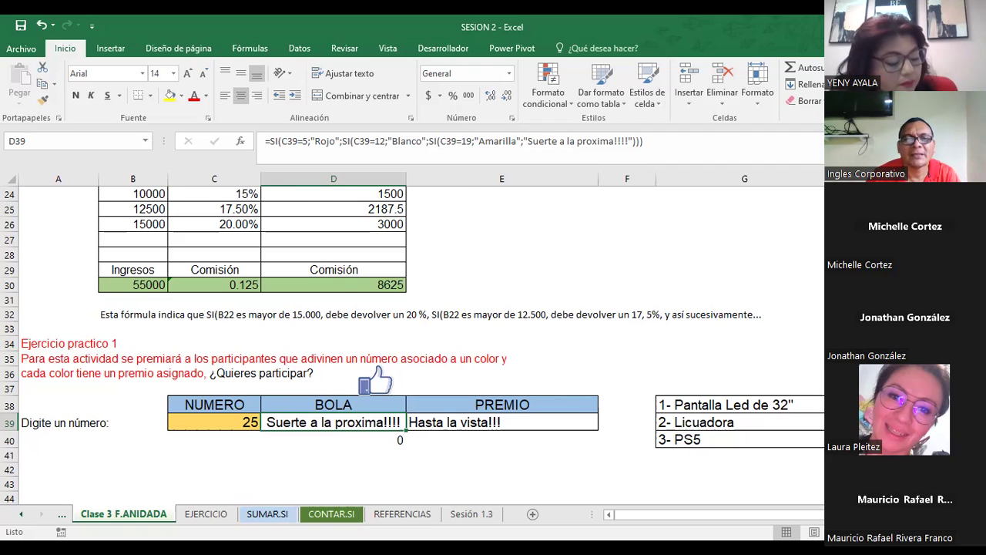
scroll(413, 339, "down", 4)
scroll(413, 345, "up", 1)
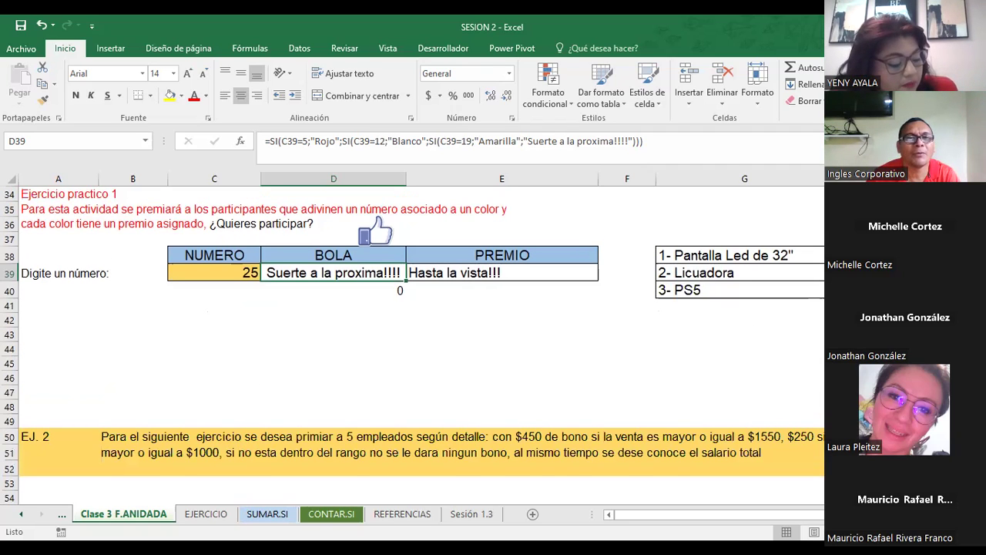
scroll(413, 345, "down", 1)
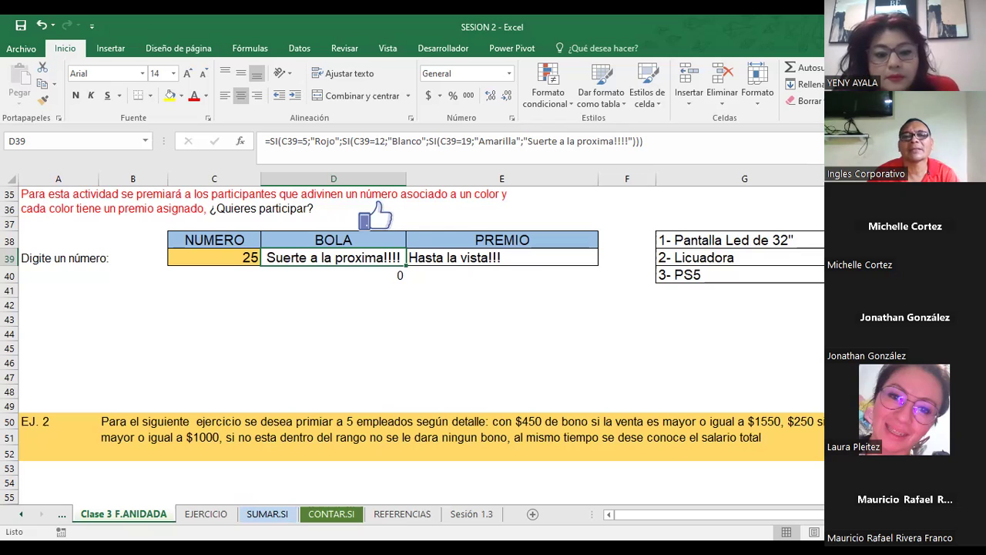
scroll(655, 453, "down", 2)
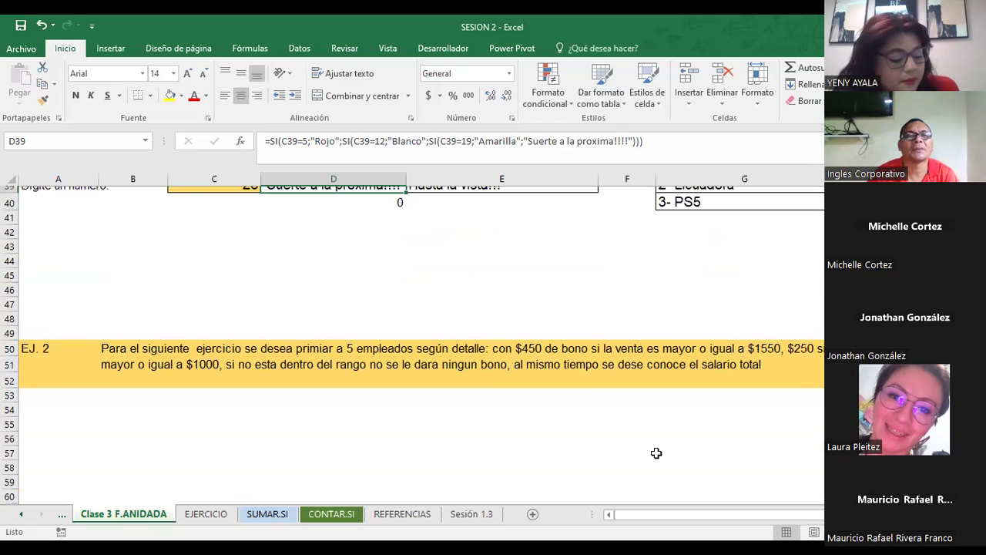
- Enter EMPLEADO, BONO, VENTA, SALARIO, SALARIO TOTAL in B54:F54, then select B54:F57
left_click(162, 403)
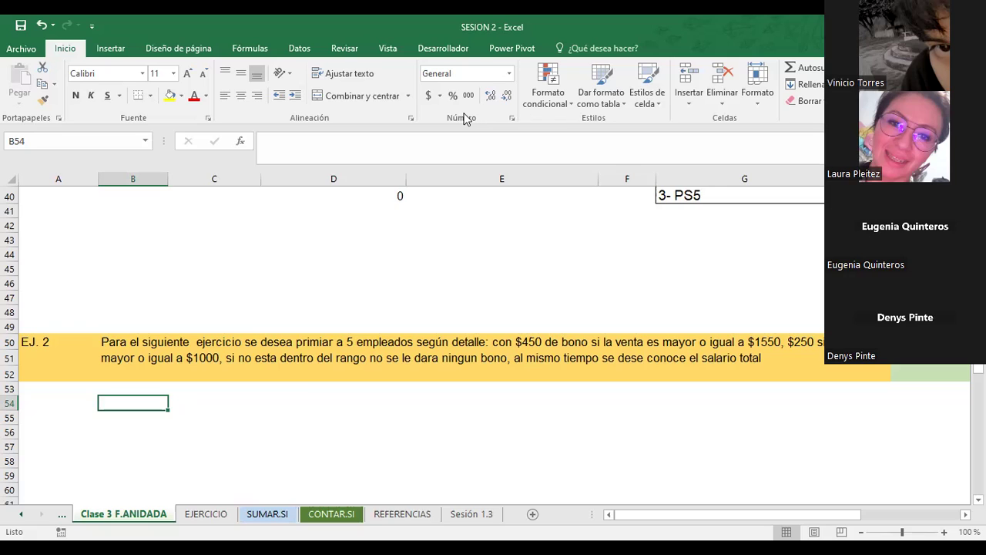
type("E")
type("MPLEADO")
key("Tab")
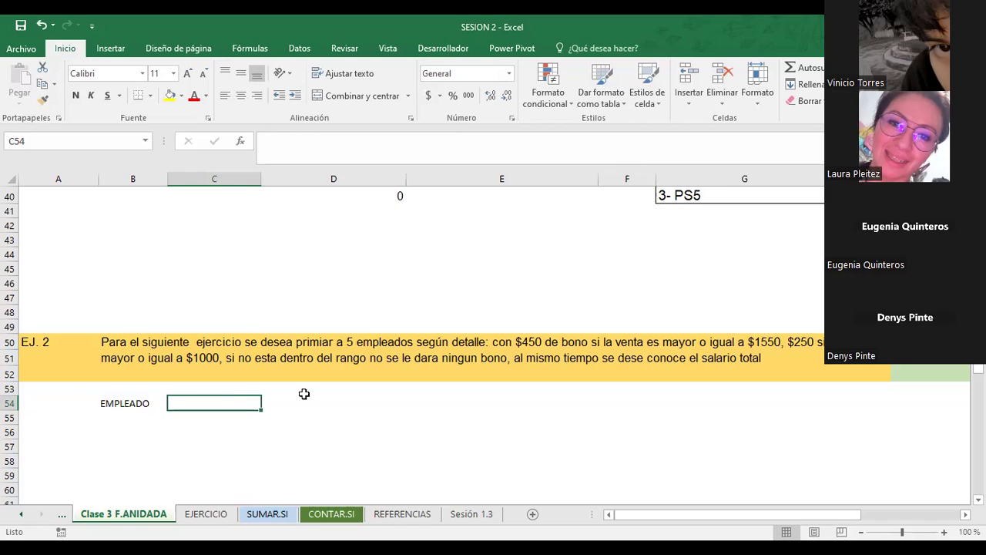
type("BONO")
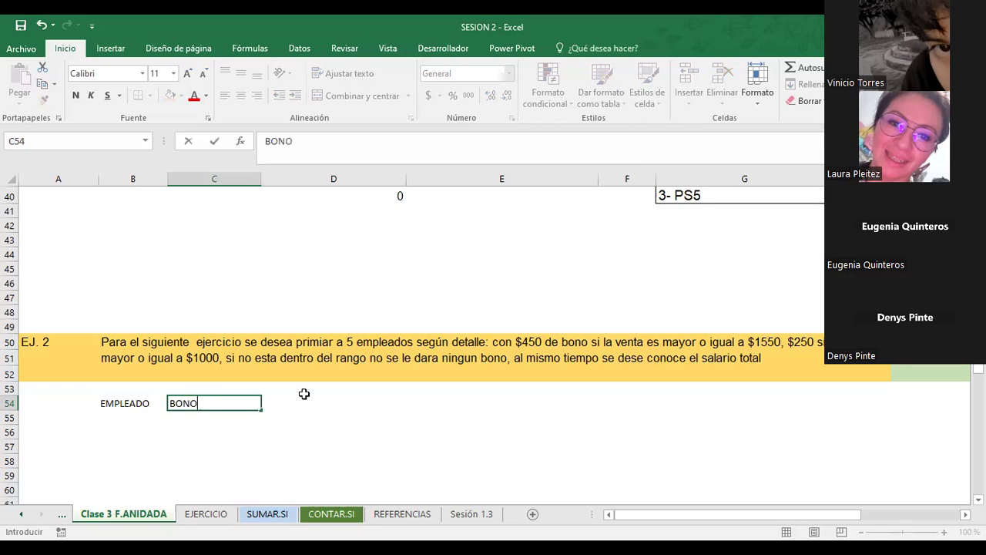
left_click(305, 397)
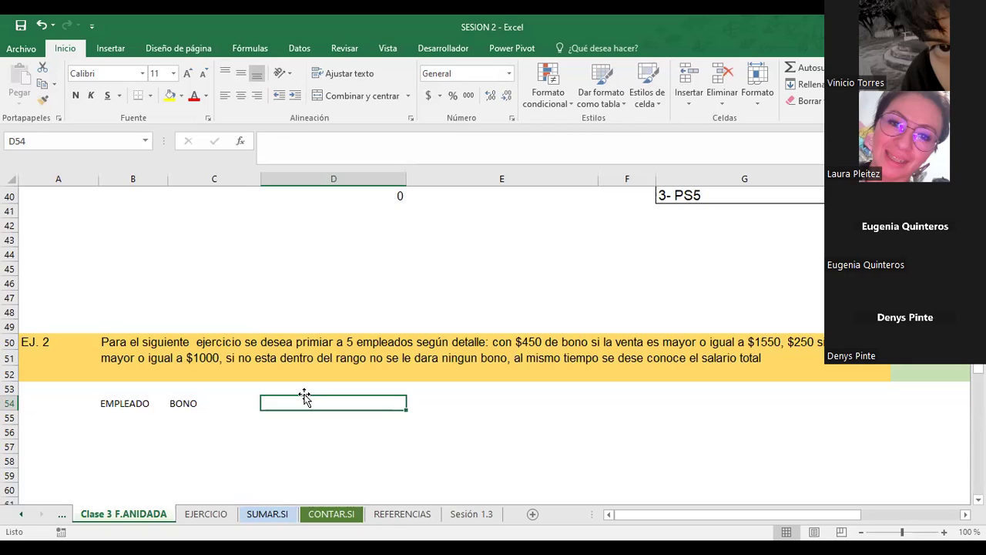
type("VENTA")
key("Tab")
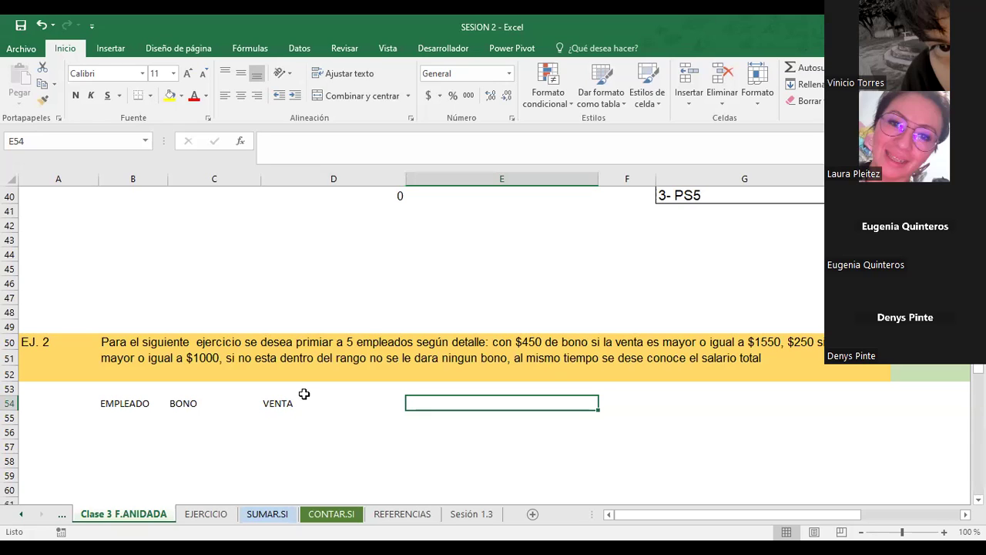
type("SALARIO")
key("Tab")
type("SALARIO")
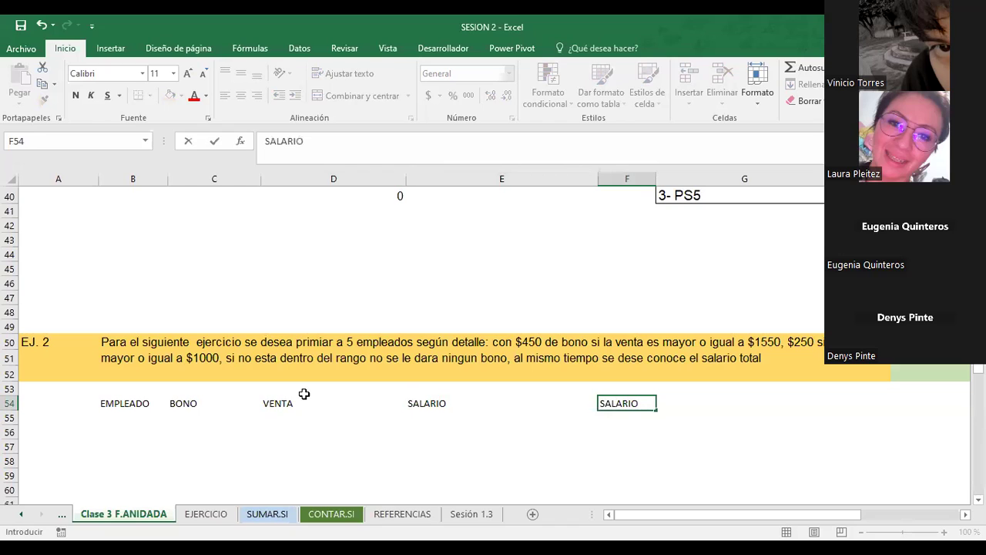
type(" TOTAL")
key("Return")
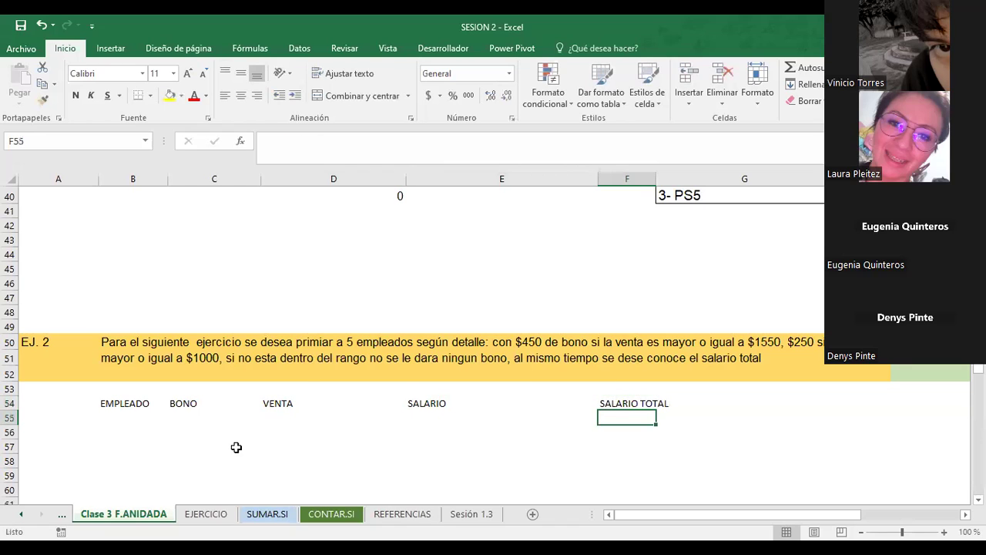
mouse_move(142, 407)
left_mouse_down()
mouse_move(572, 415)
mouse_move(659, 438)
left_mouse_up()
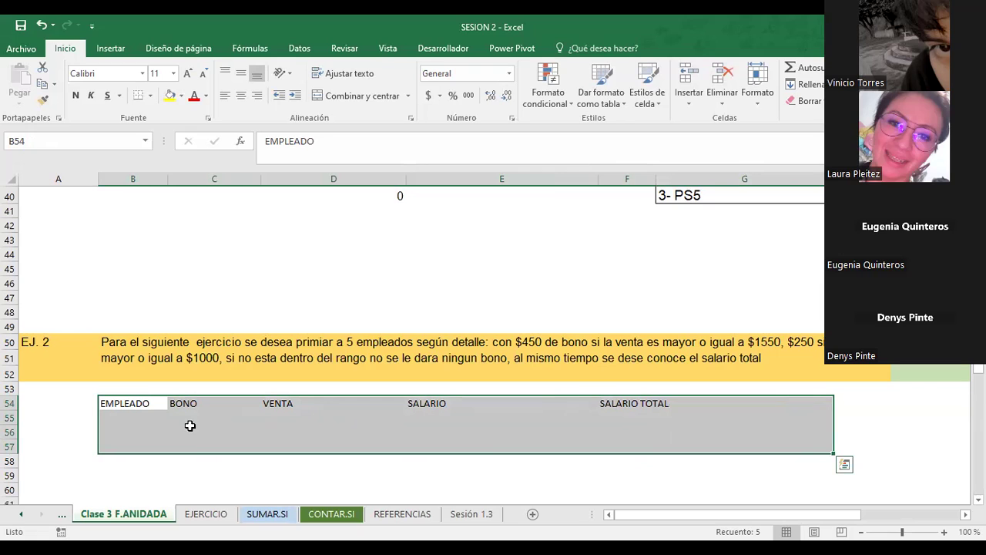
left_click(153, 100)
left_click(174, 219)
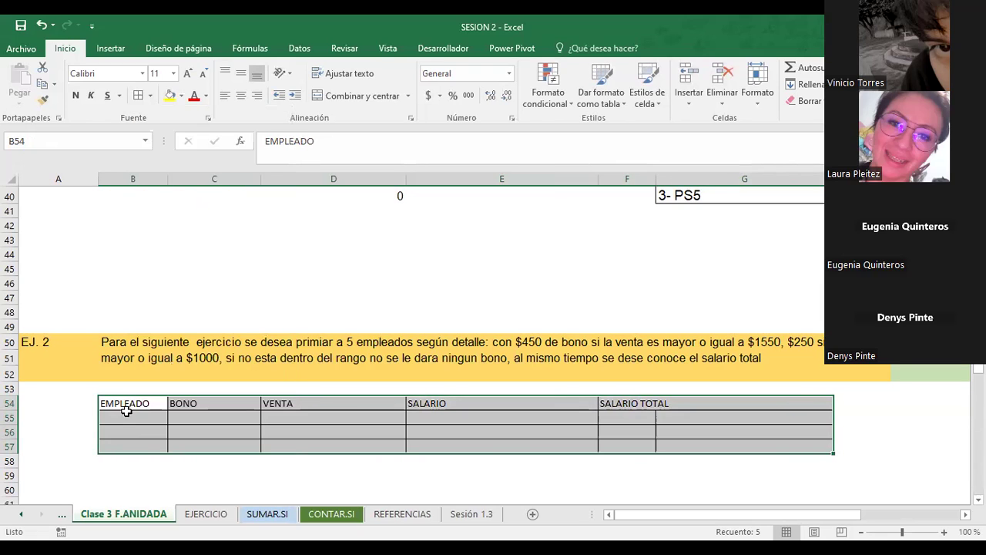
left_click(129, 416)
type("A")
key("Return")
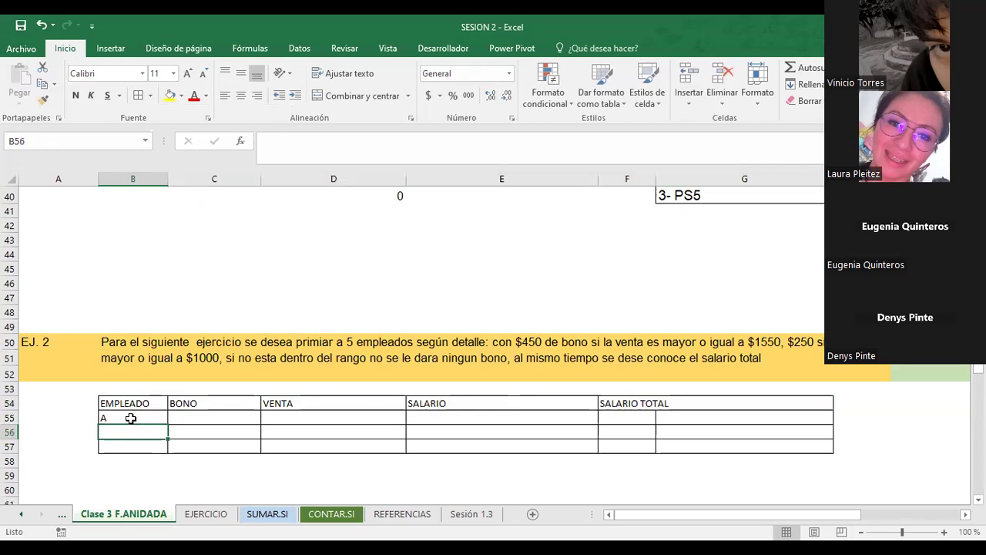
type("B")
key("Up")
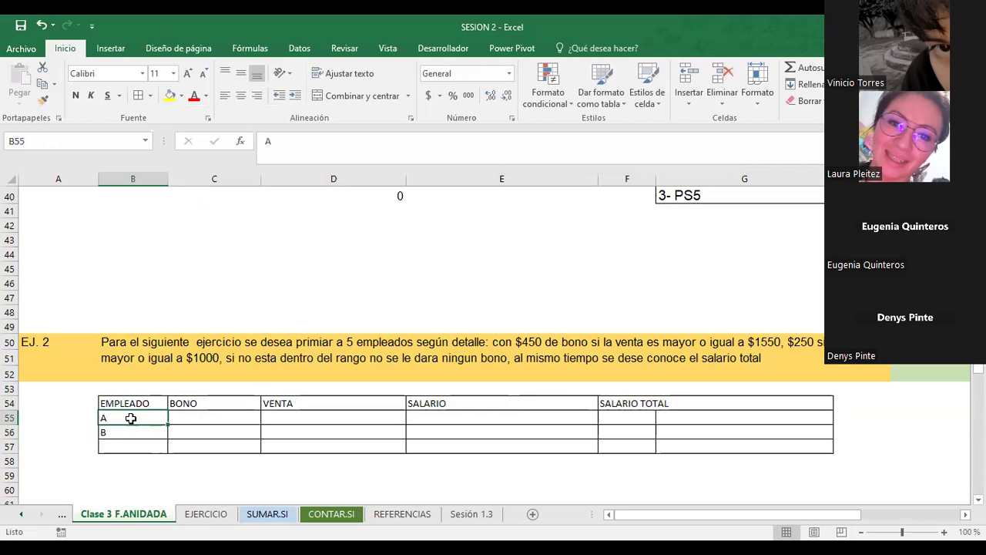
key("Right")
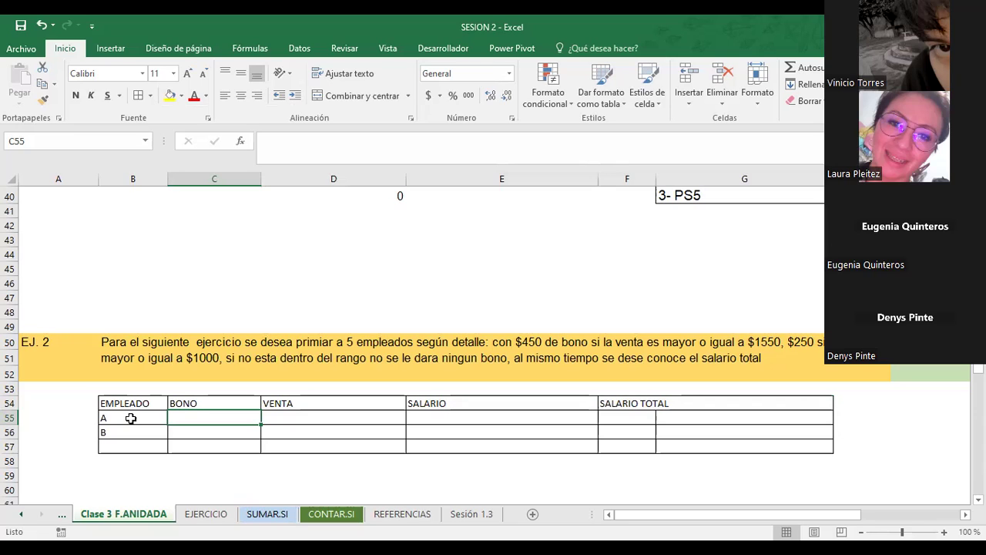
- Overwrite C54 with VENTA and D54 with BONO, then select the BONO header
left_click(191, 403)
type("VENTA")
key("Tab")
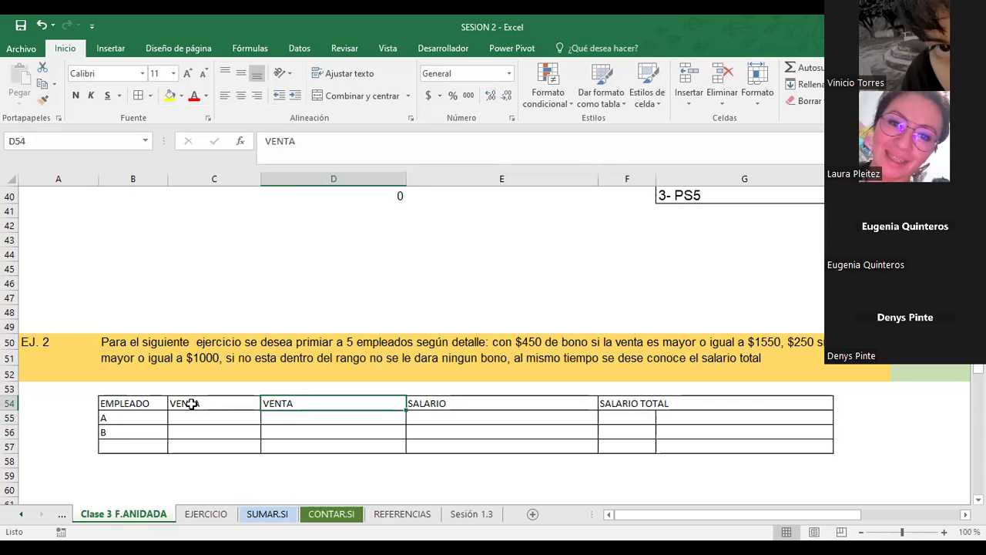
type("BONO")
key("Return")
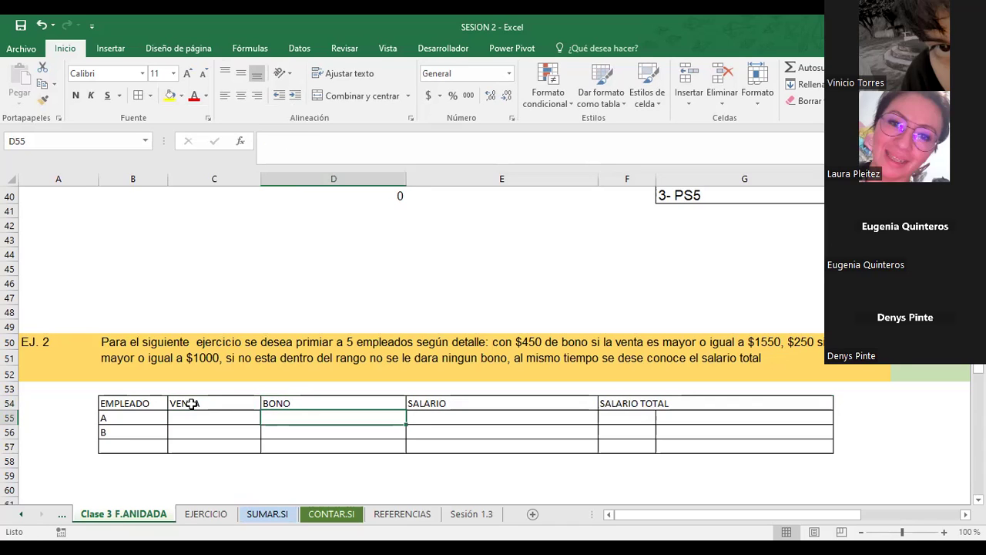
left_click(190, 418)
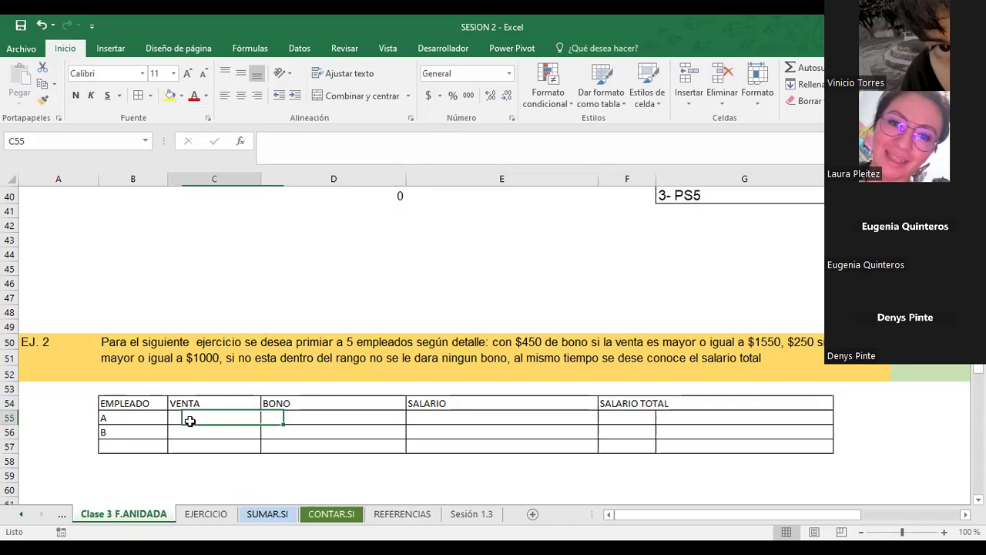
left_click(300, 420)
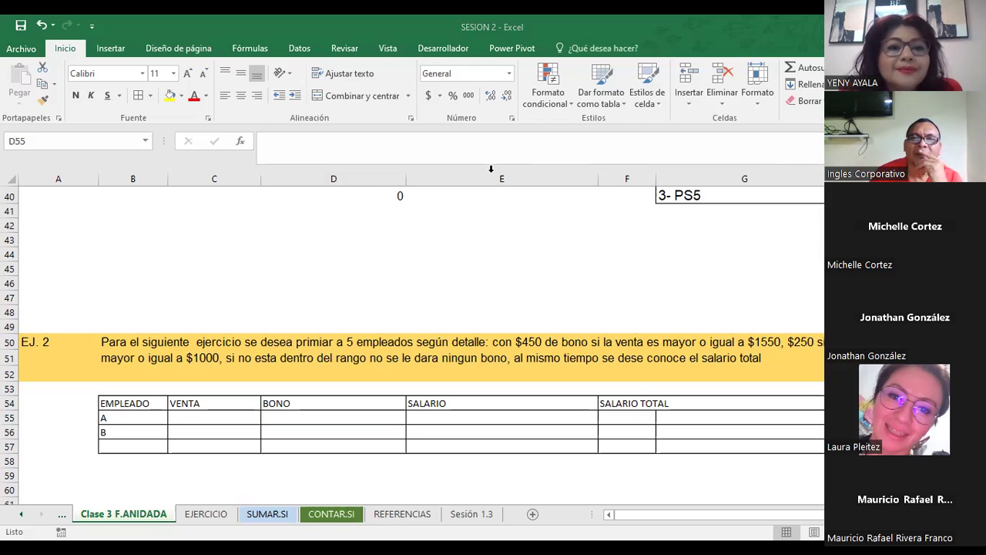
left_click(321, 402)
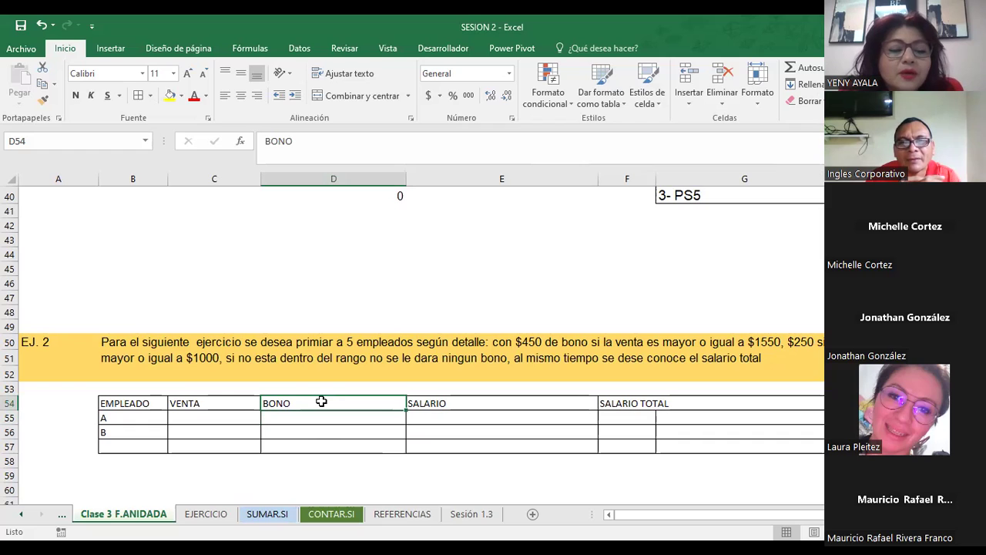
- Type =SI(C55=1550;"450"; in D55 as the first bonus condition
key("Return")
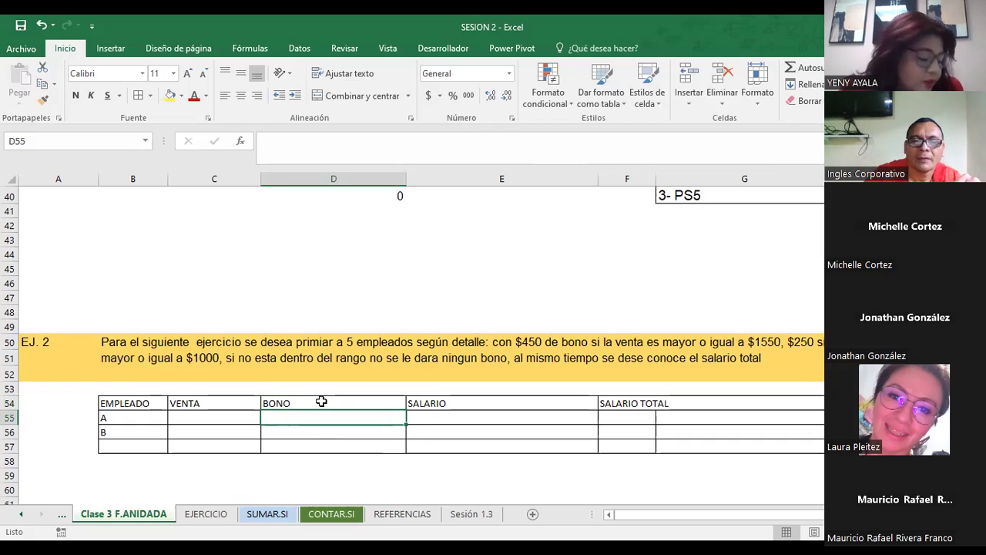
type("=")
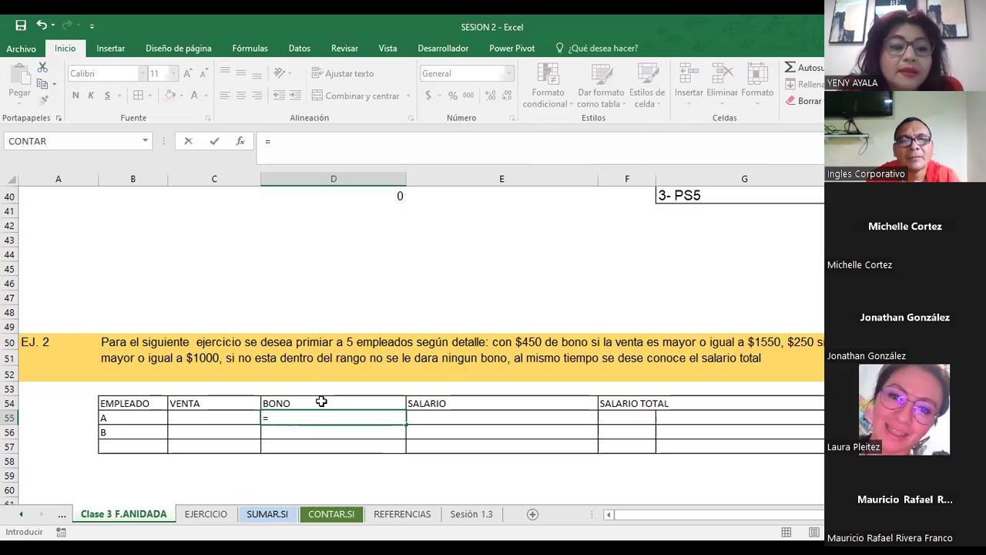
type("SI")
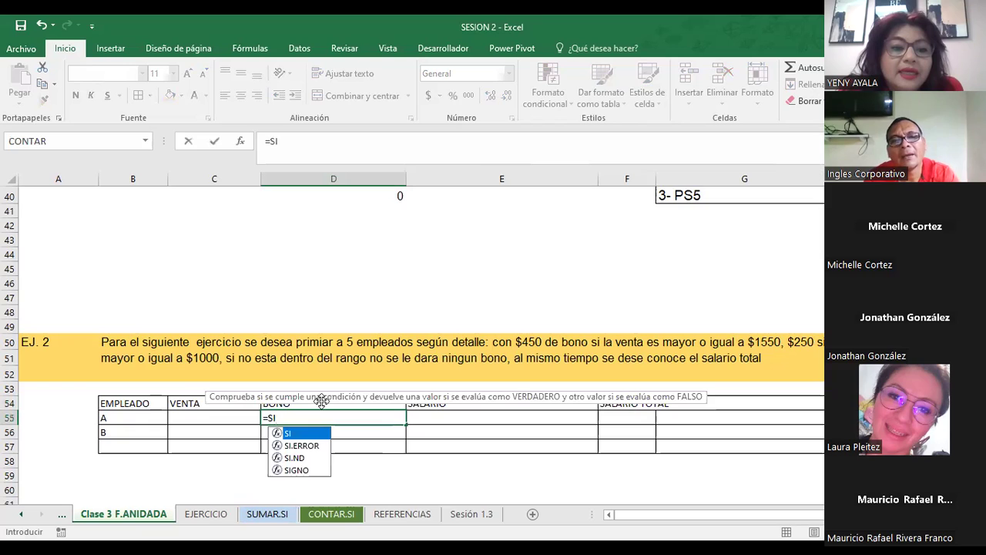
type("(")
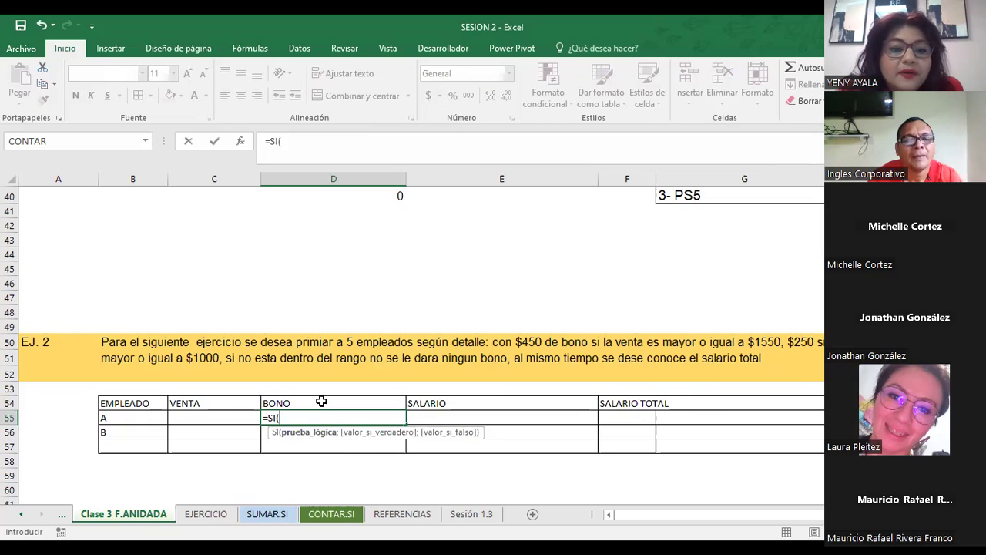
key("Left")
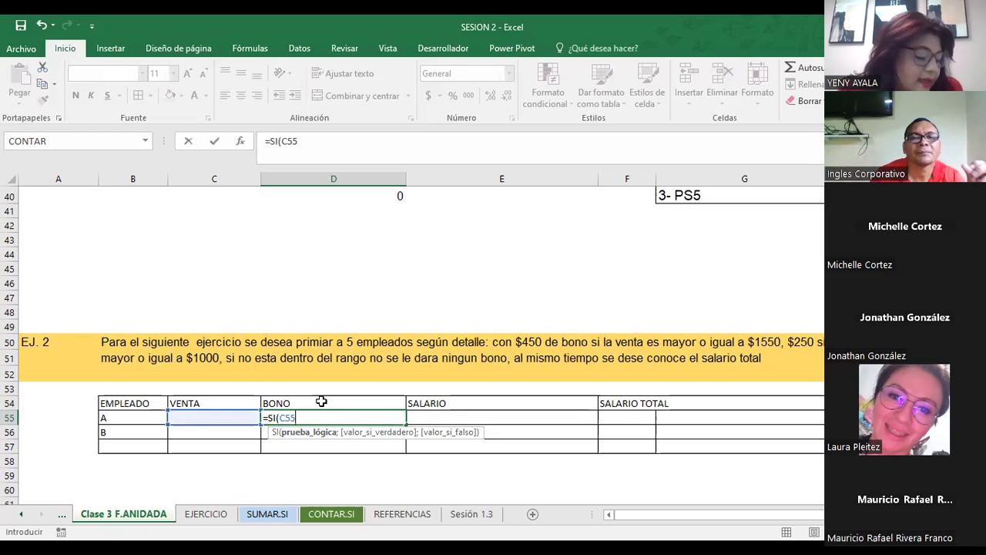
type("=")
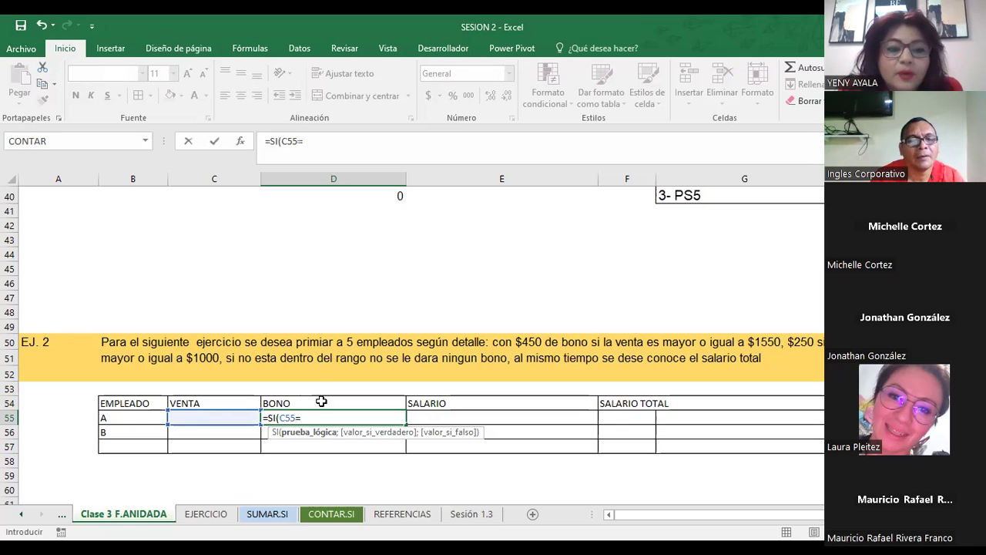
type("1550")
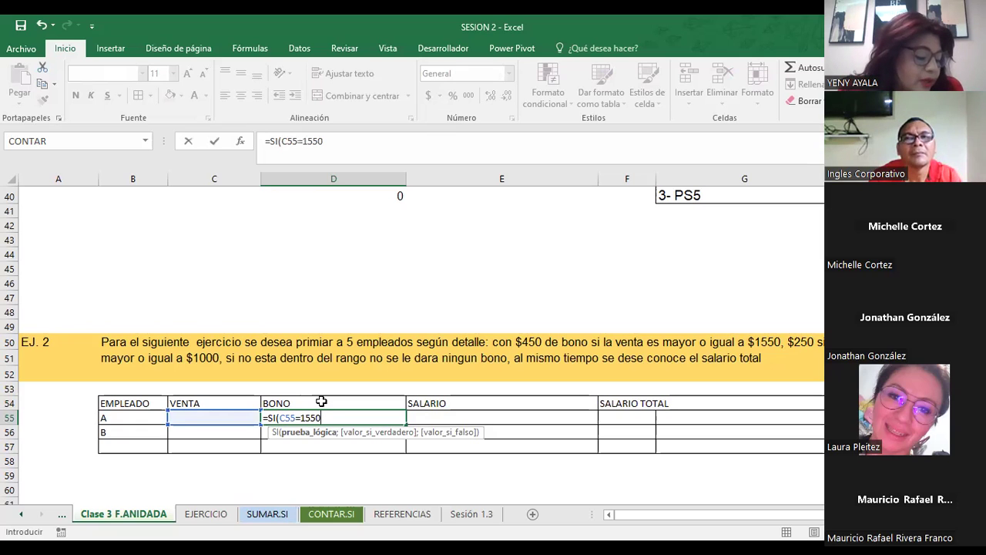
type(";")
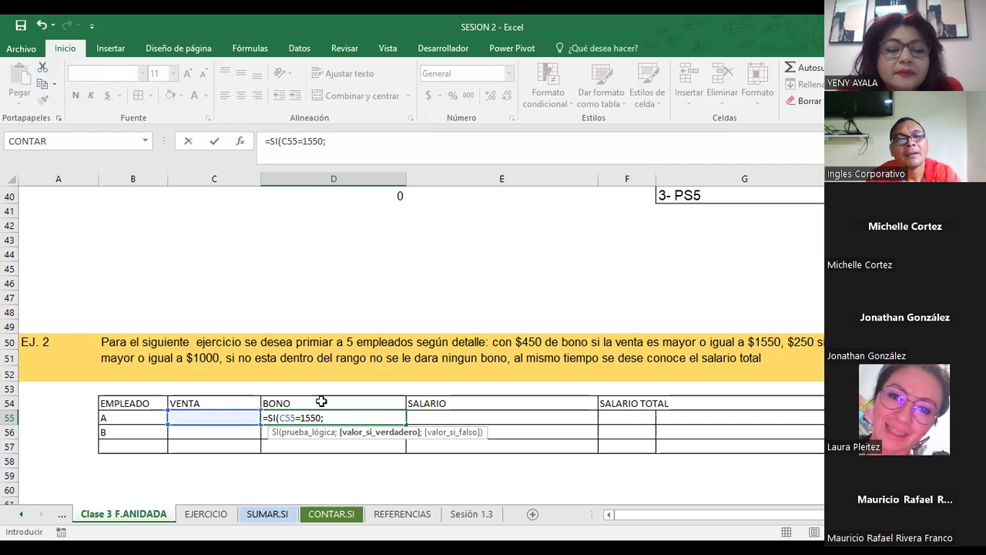
type("\"450")
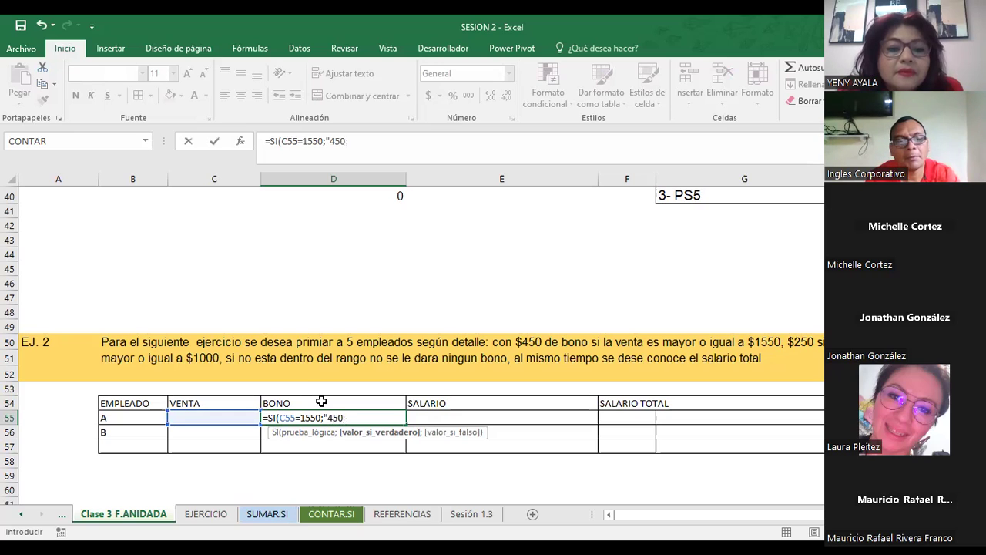
type("\"")
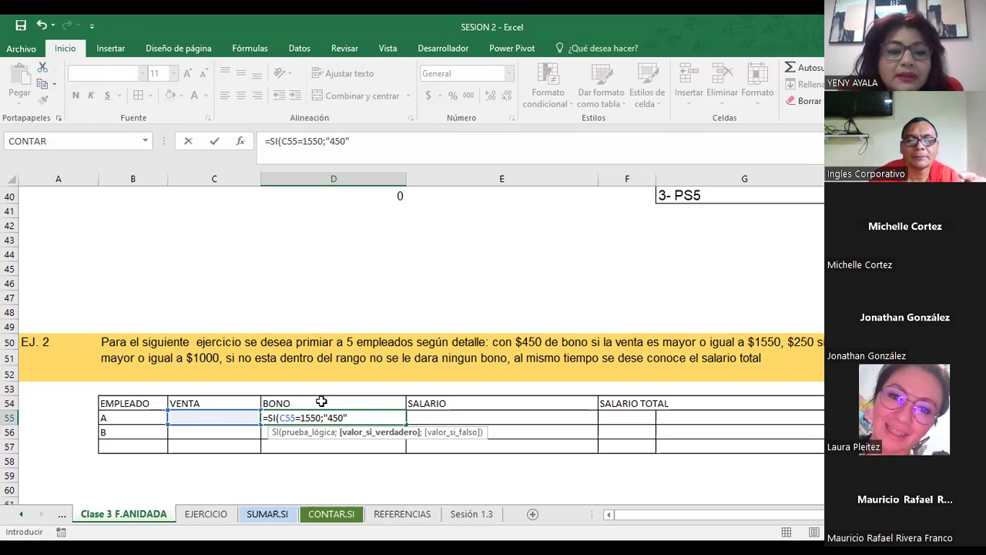
type(";")
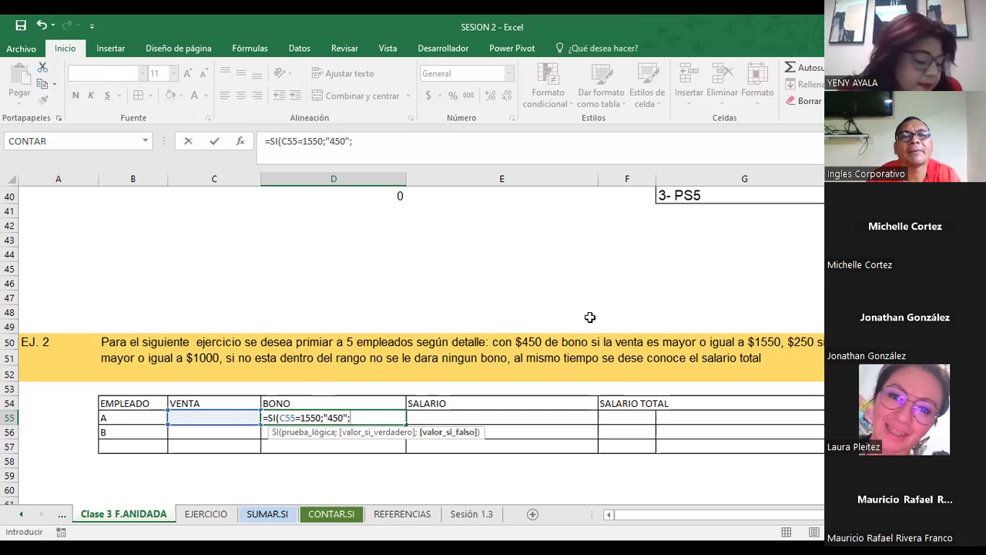
- Continue D55's formula with the nested condition SI(C55=1000;250;
type("SI")
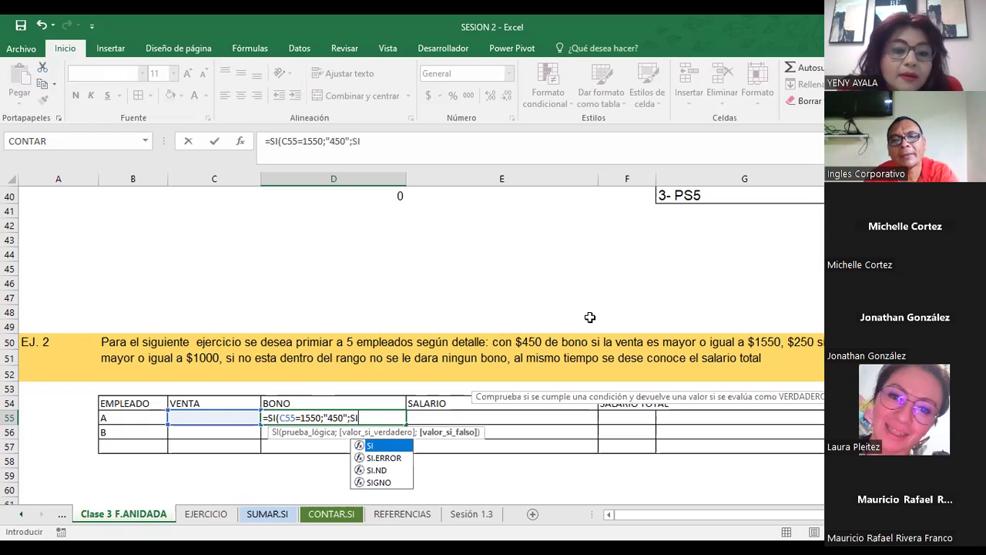
type("(")
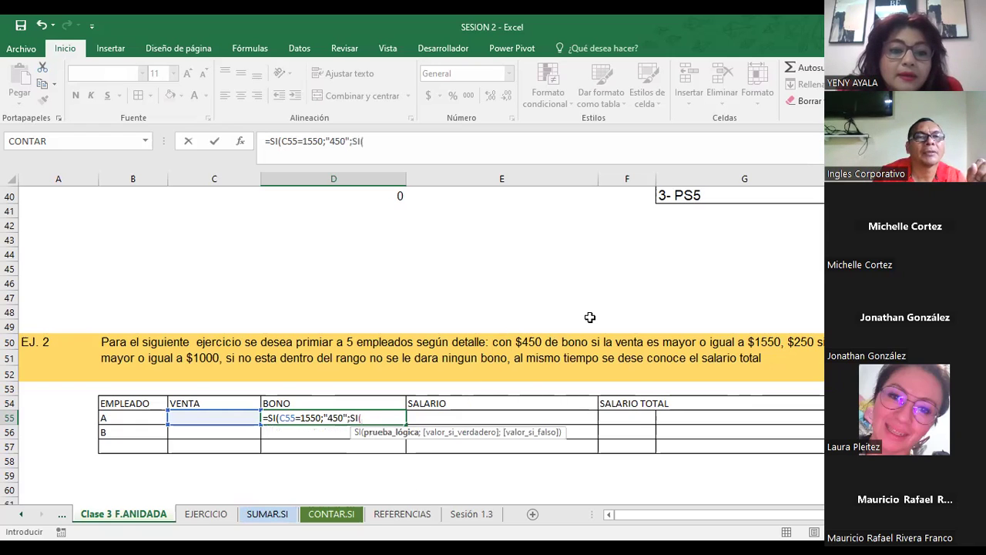
left_click(222, 417)
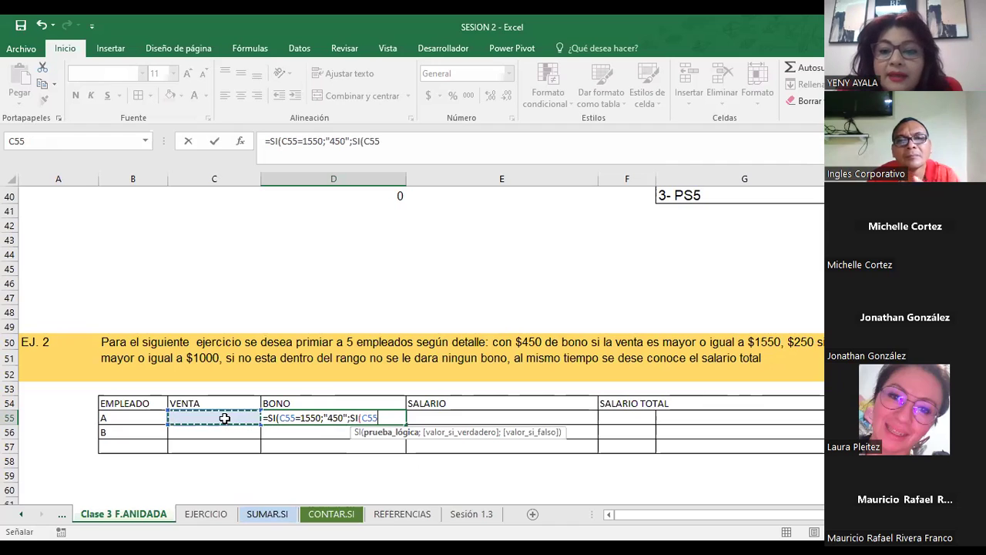
type("=")
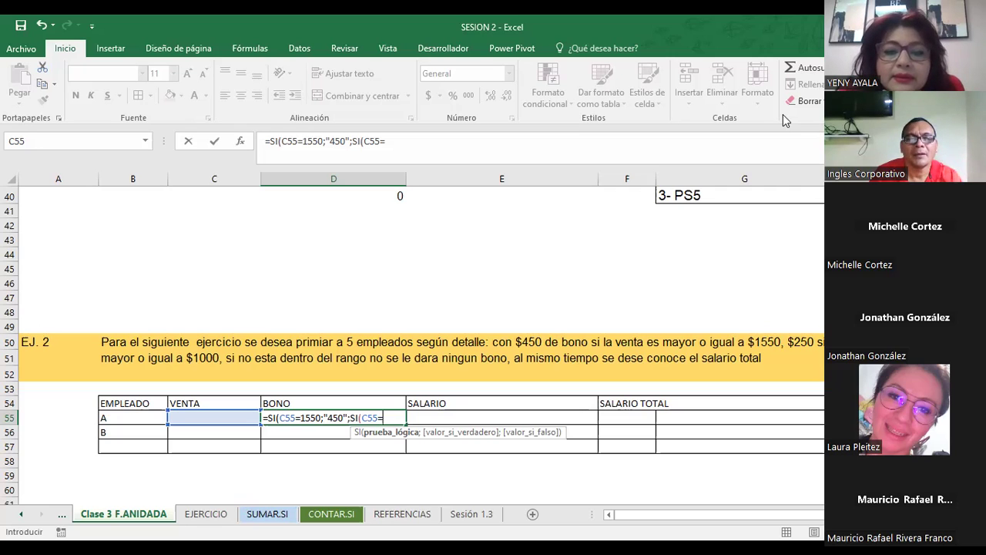
type("100")
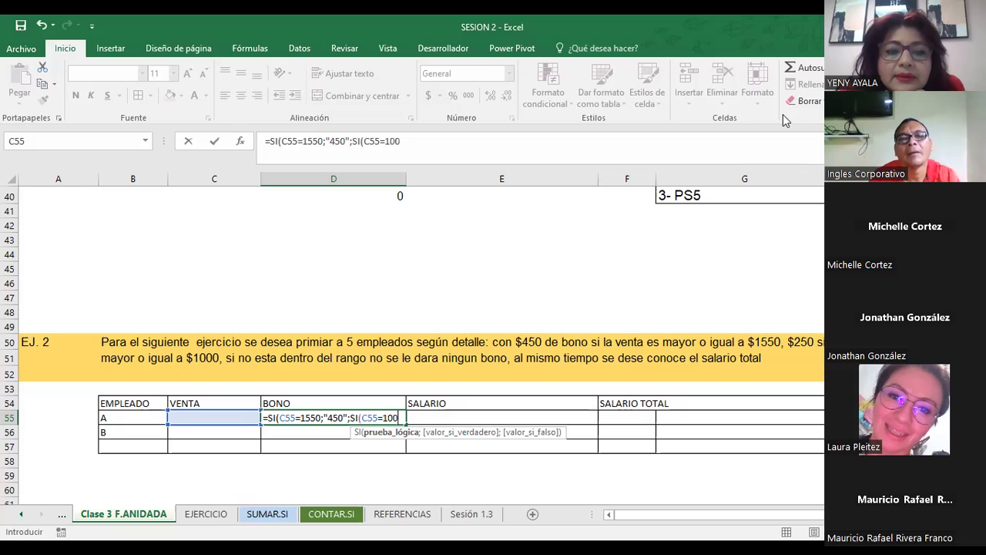
type("0")
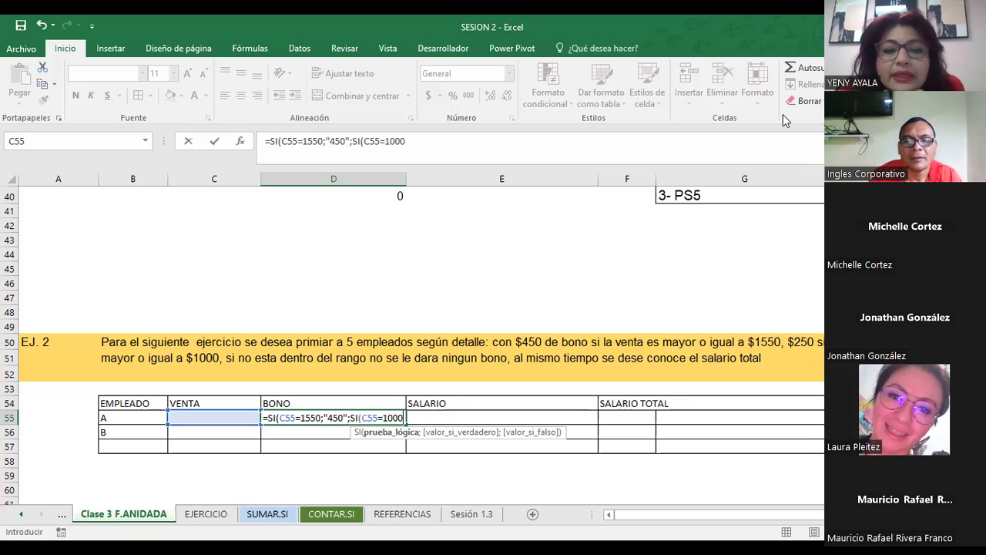
type(";")
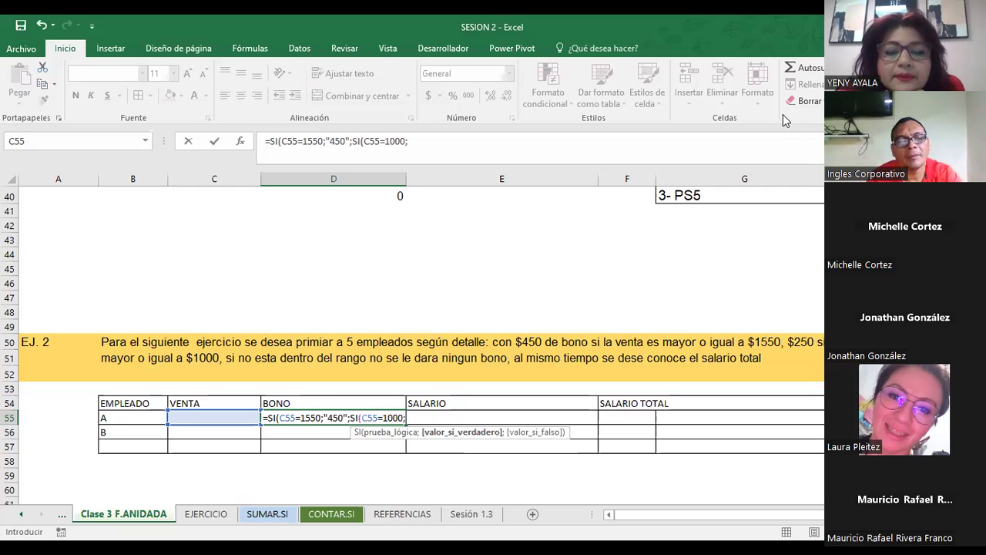
type("250")
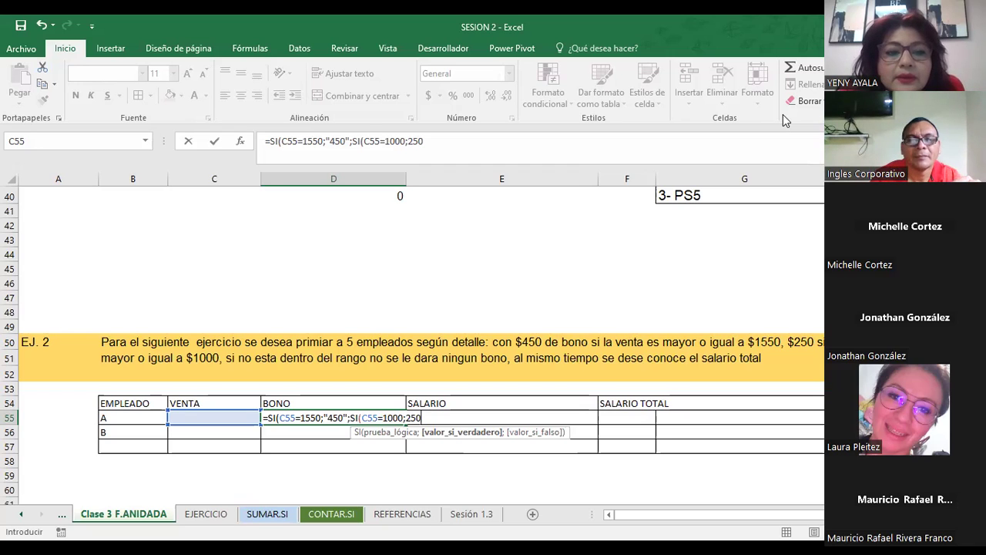
type(";0")
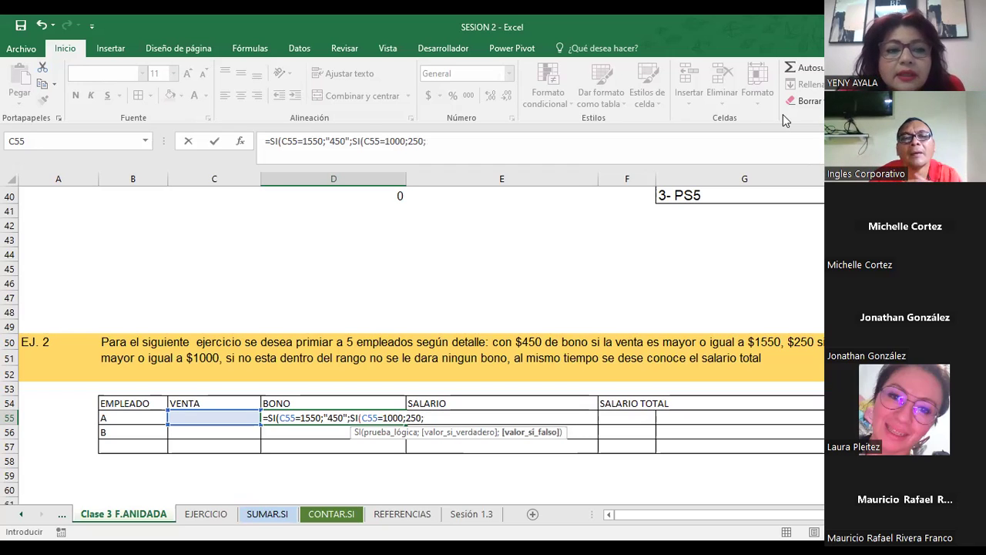
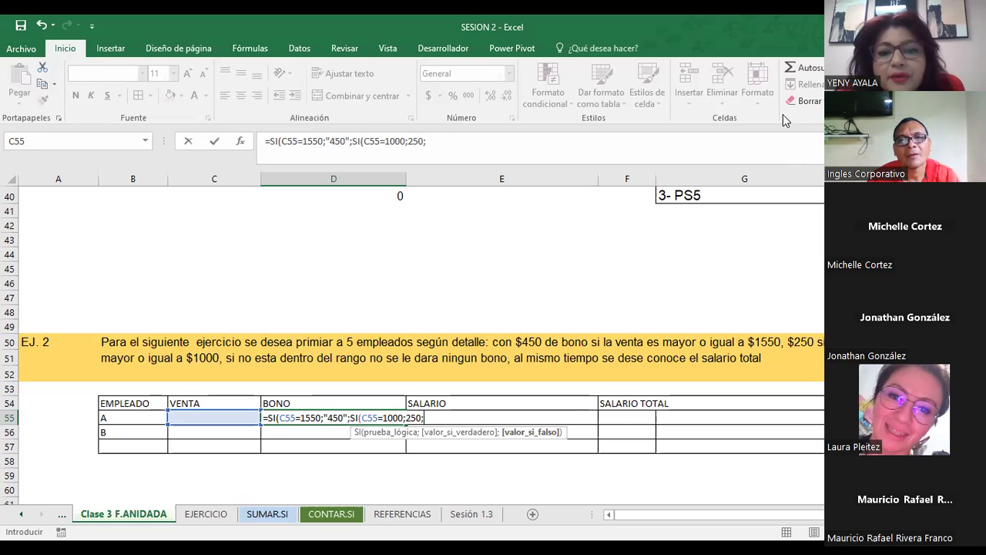
- Close the nested SI in D55 with 0)) so it returns 0 when no sale is entered
type("0")
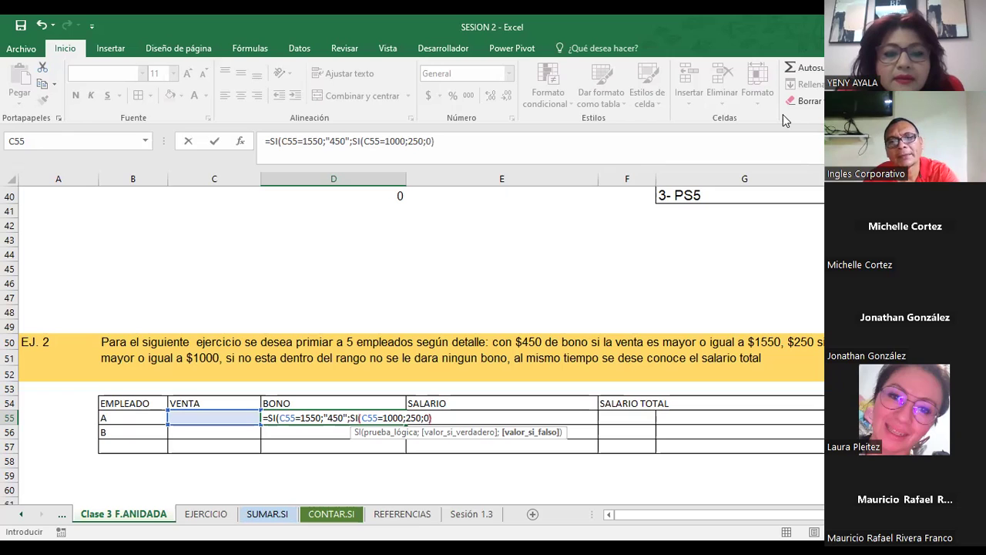
type("))")
key("Return")
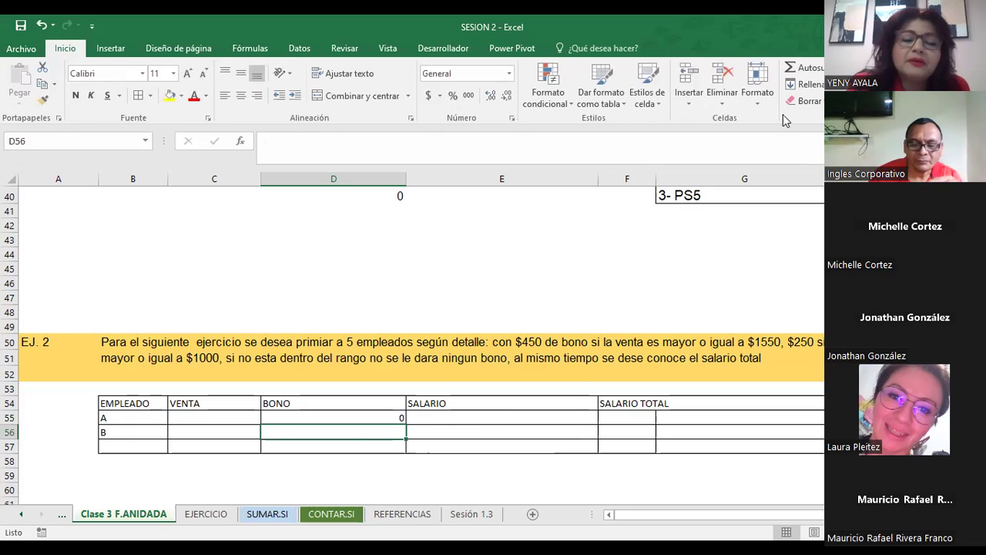
left_click(336, 414)
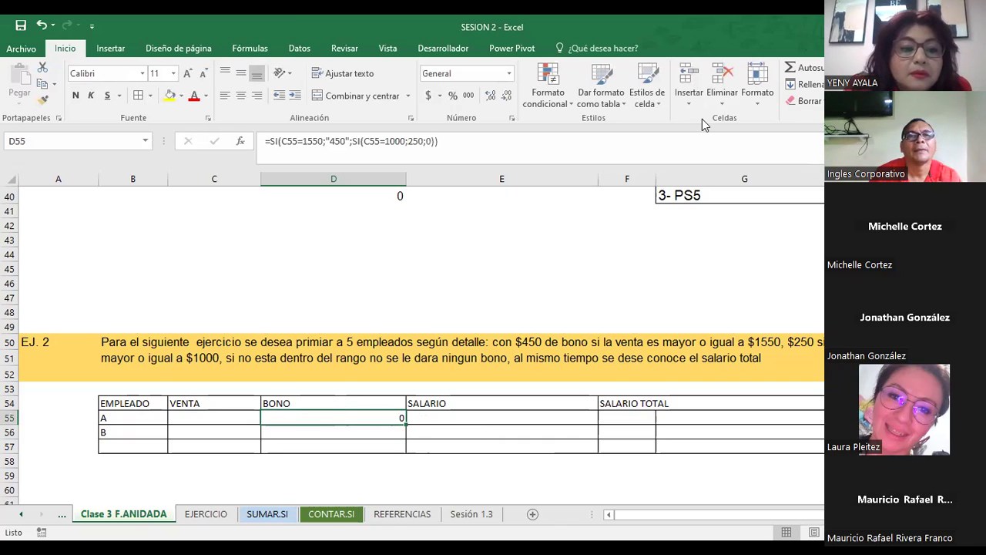
- Change the D55 bonus conditions to C55>=1550 and C55>=1000
left_click(299, 141)
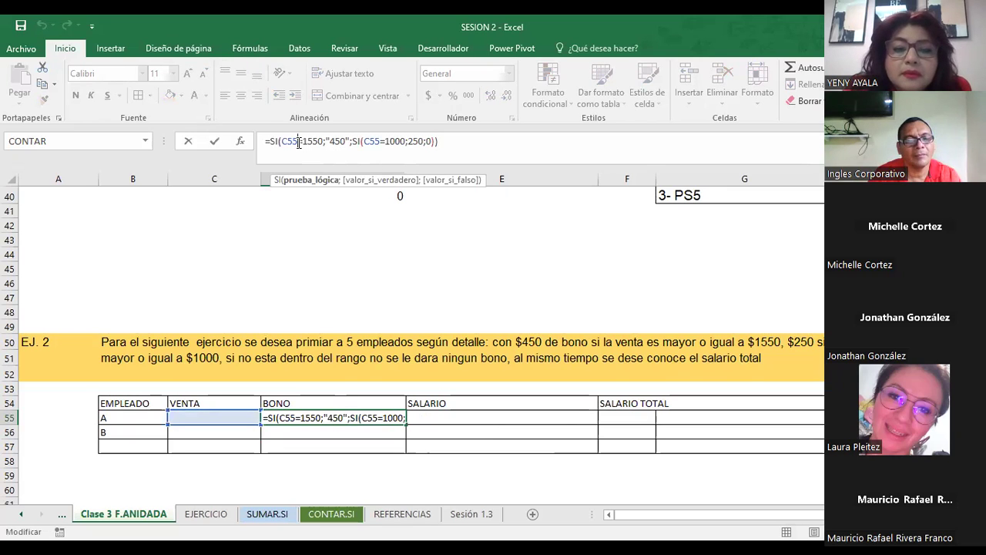
type(">")
key("BackSpace")
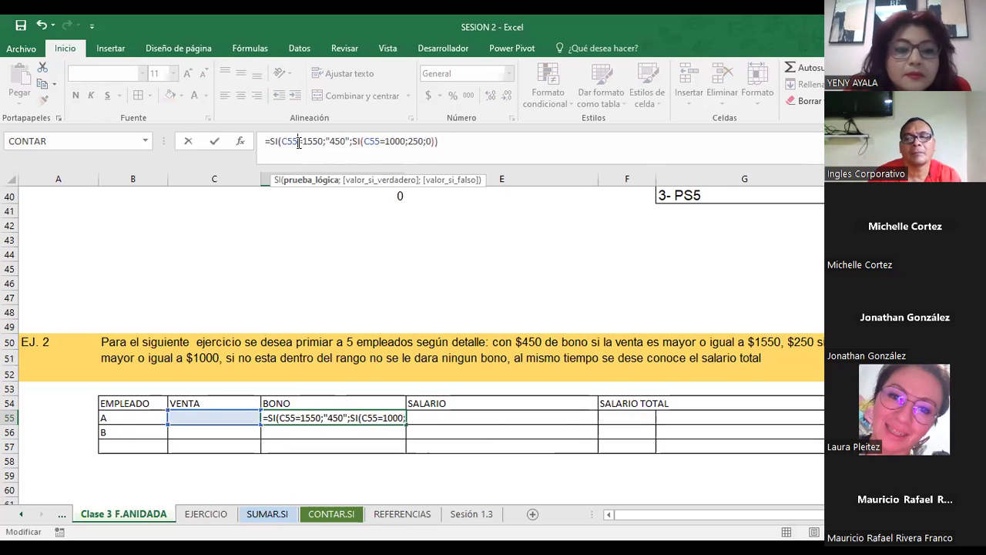
type(">")
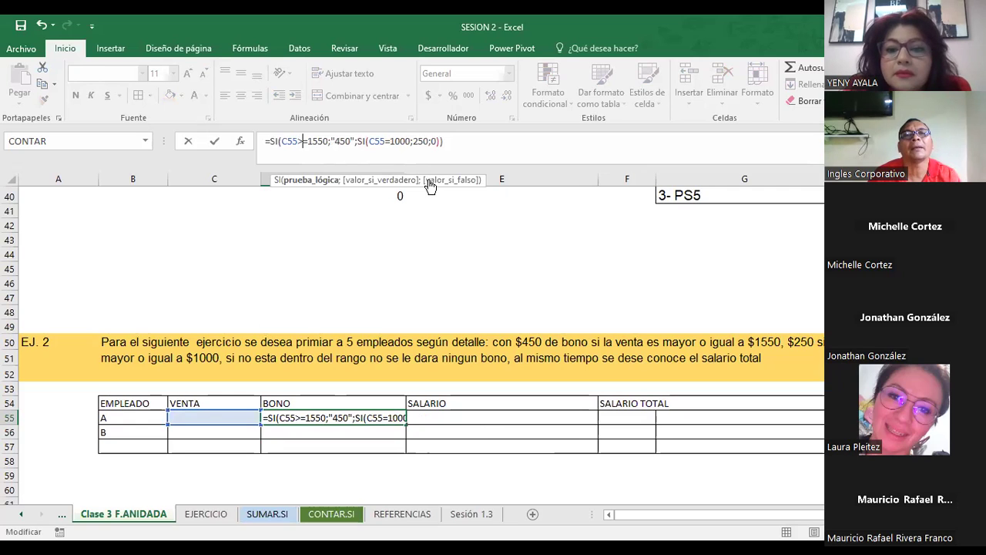
left_click(387, 144)
type(">")
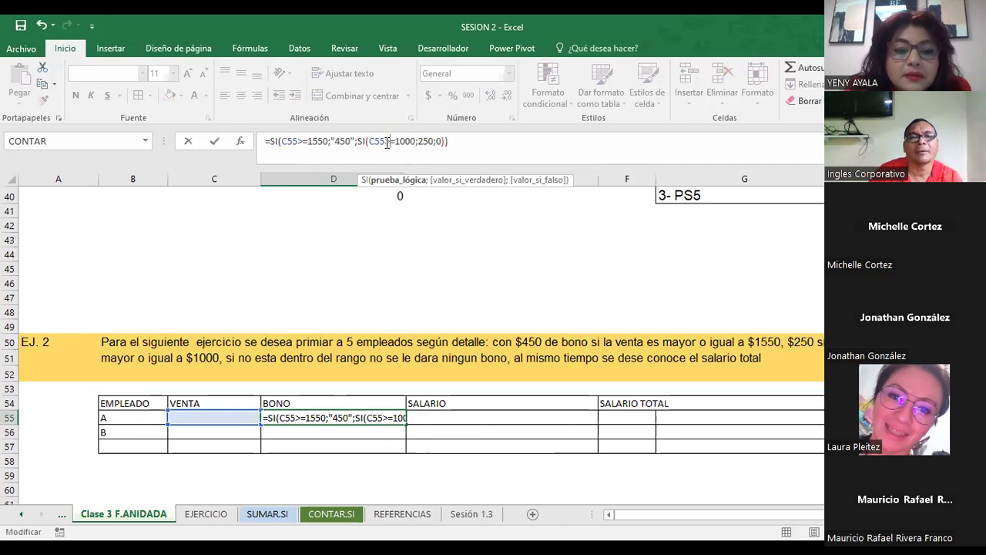
key("Return")
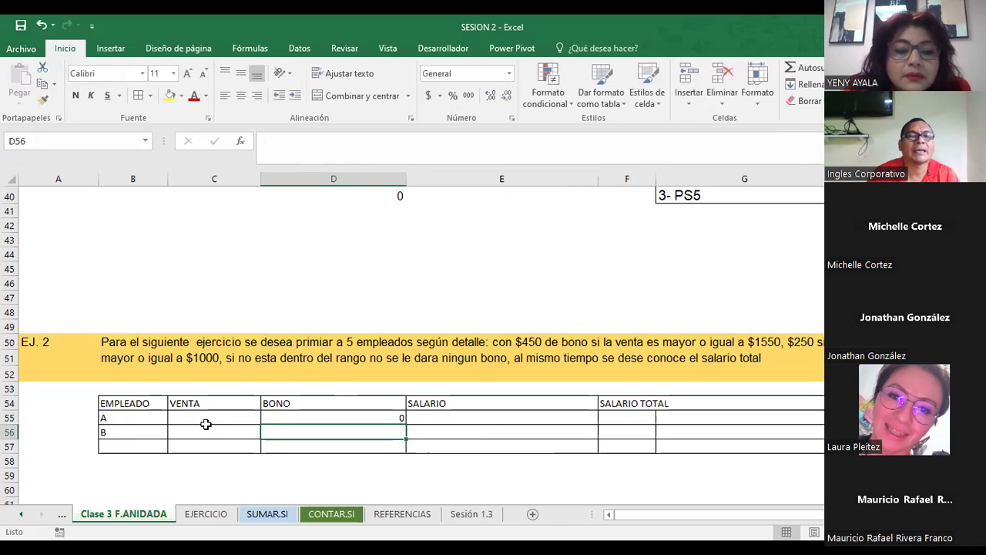
left_click(206, 422)
- Enter 100 in C55, fill it down into C56, then clear C56 again
type("100")
key("Return")
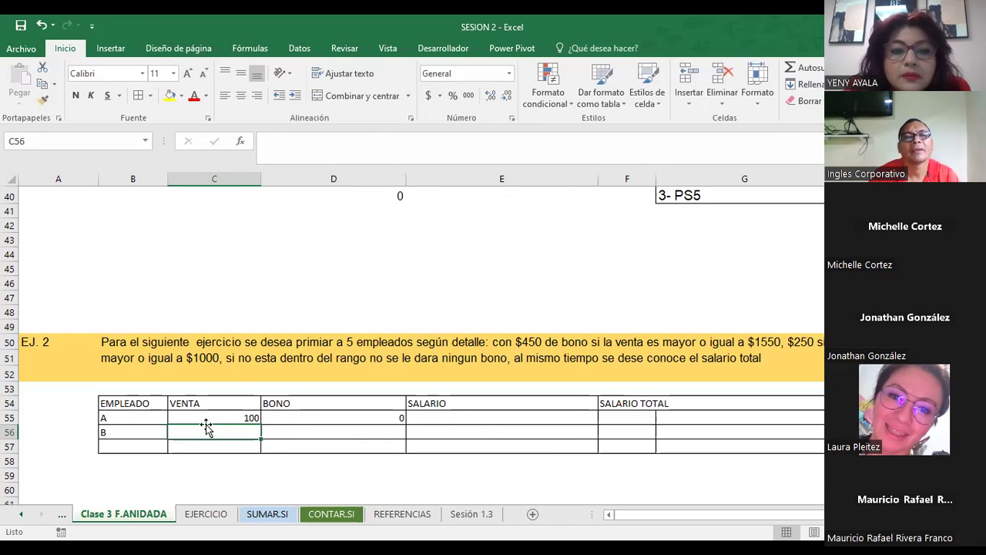
left_click(205, 422)
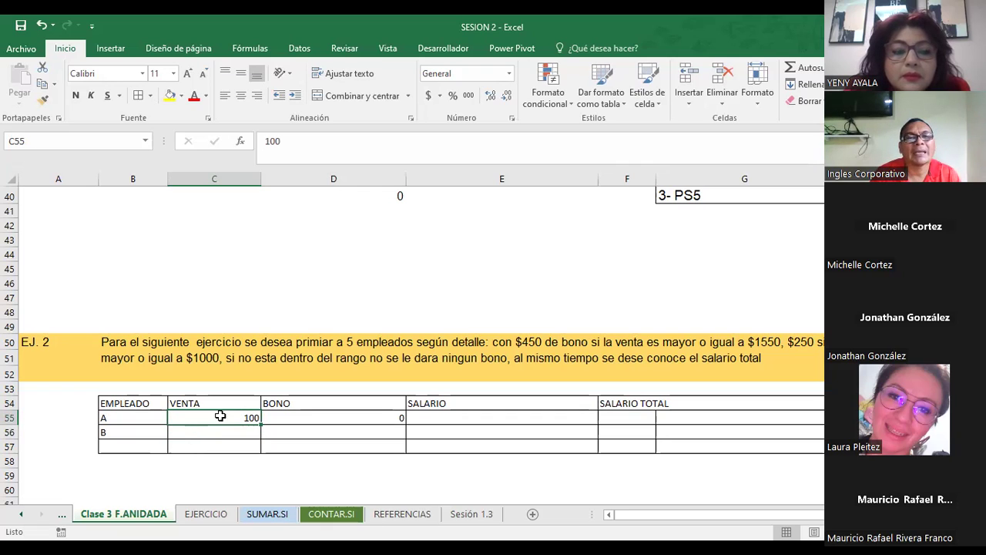
left_click(224, 430)
left_click(222, 418)
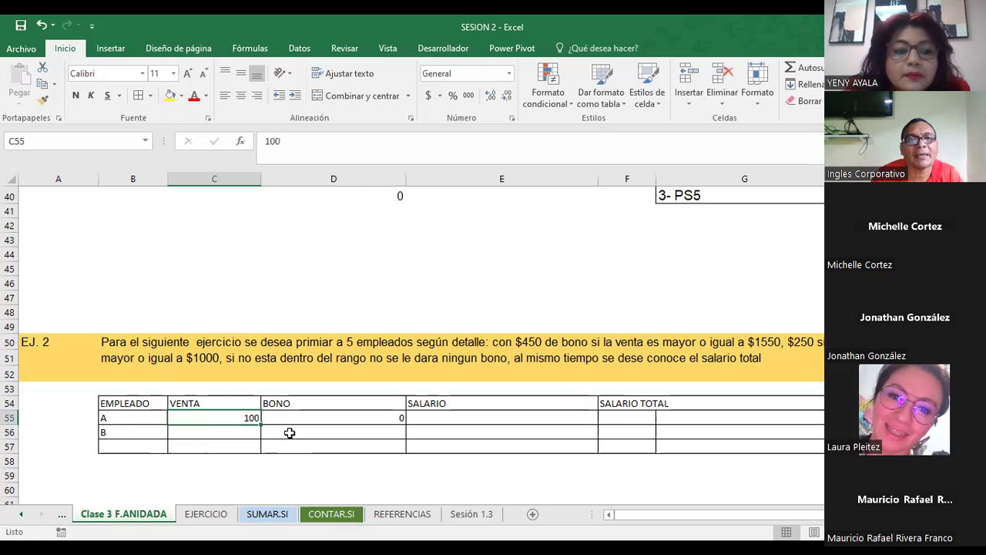
left_click_drag(260, 424, 259, 436)
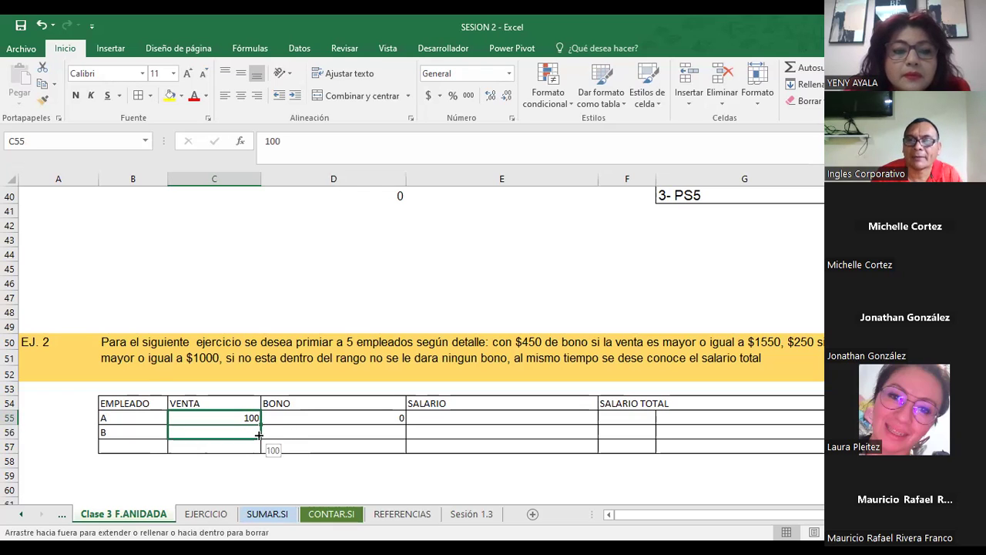
left_click_drag(259, 435, 260, 436)
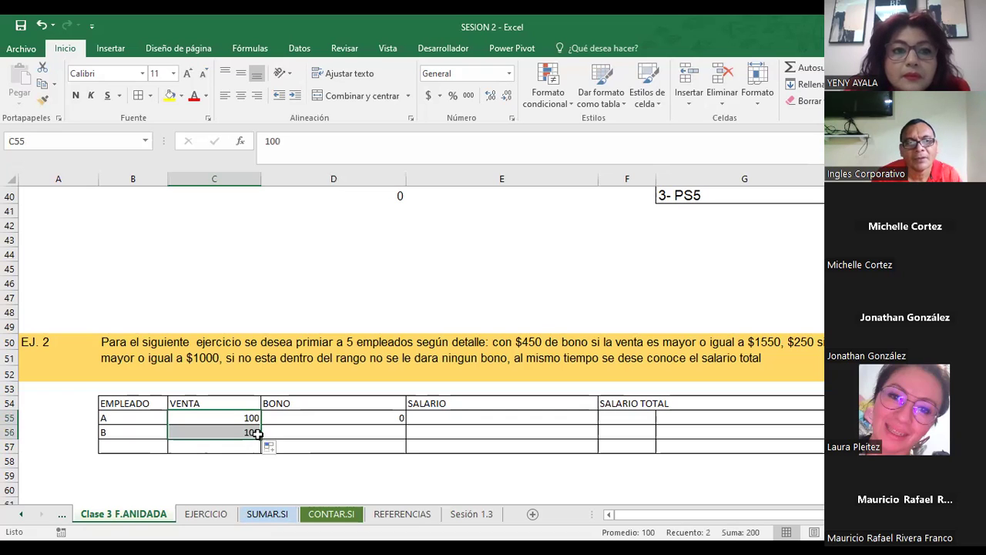
left_click(209, 421)
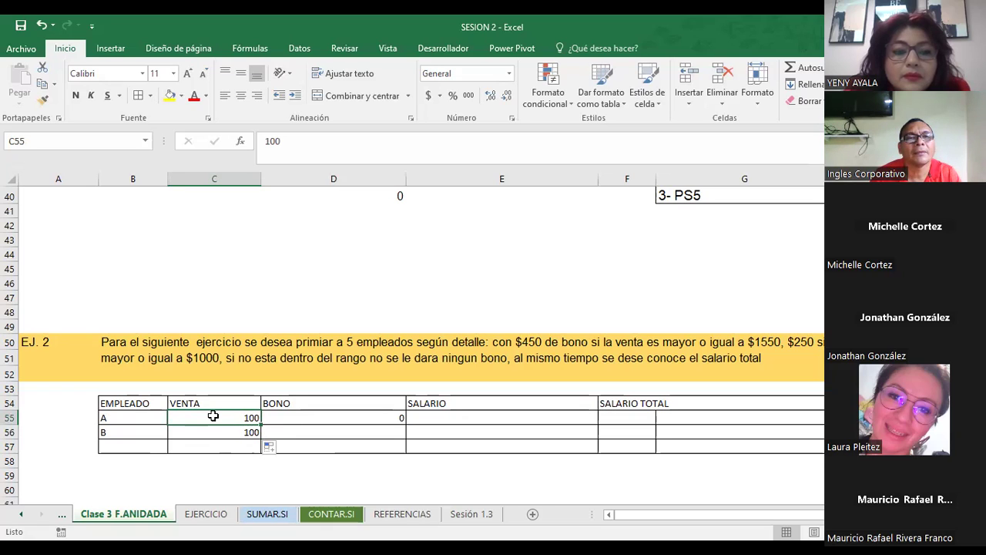
left_click(222, 432)
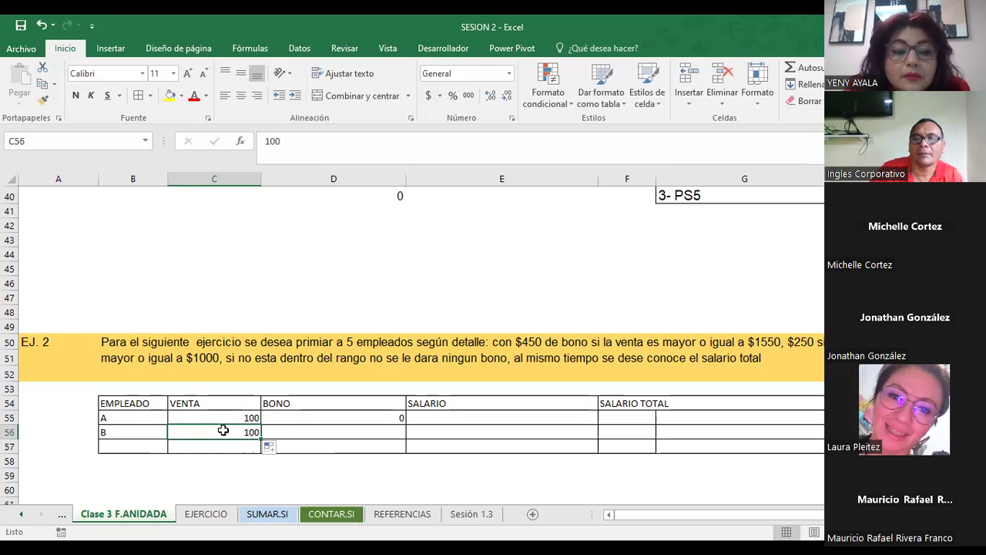
key("Delete")
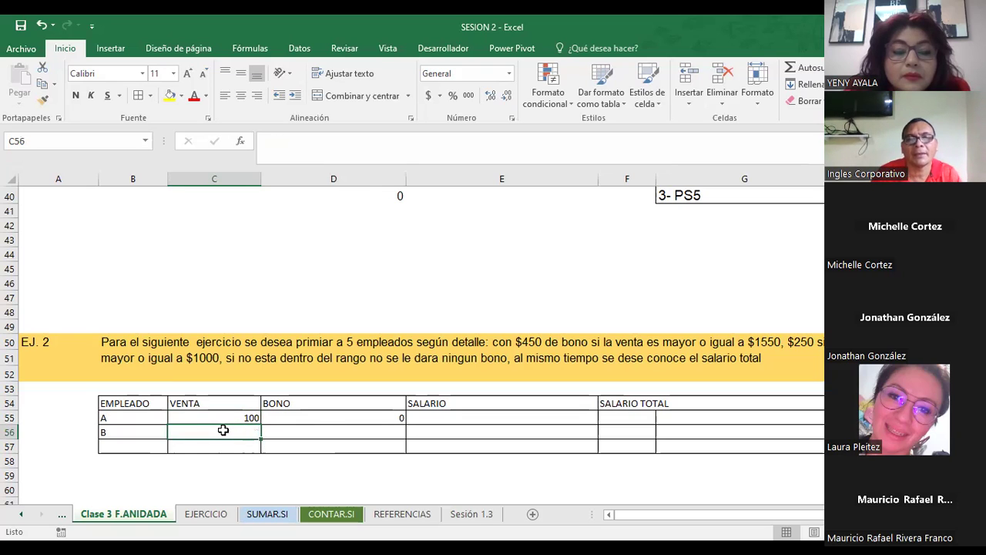
- Copy the D55 bonus formula into D56 and enter a 2000 sale in C55, giving 450
left_click(350, 421)
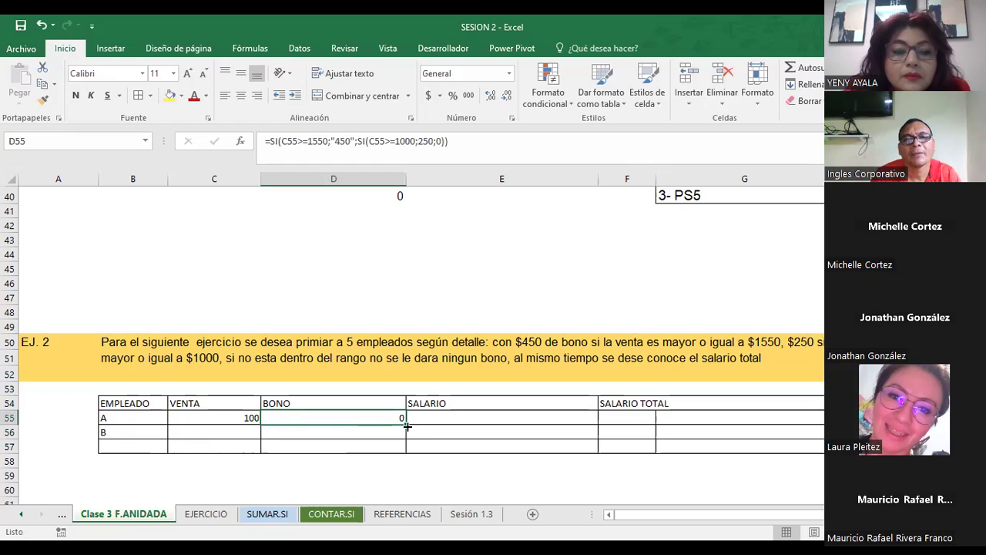
left_click_drag(407, 433, 407, 438)
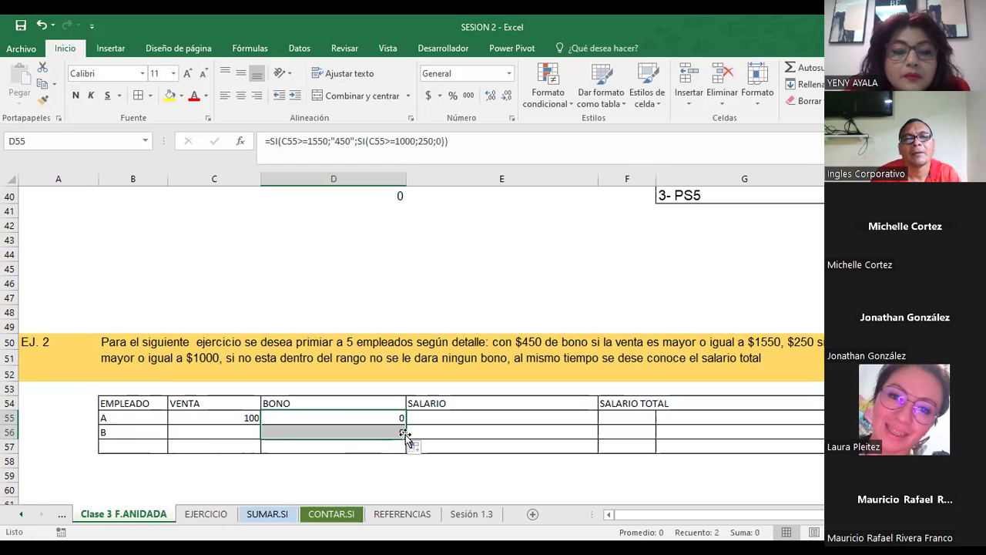
left_click(221, 419)
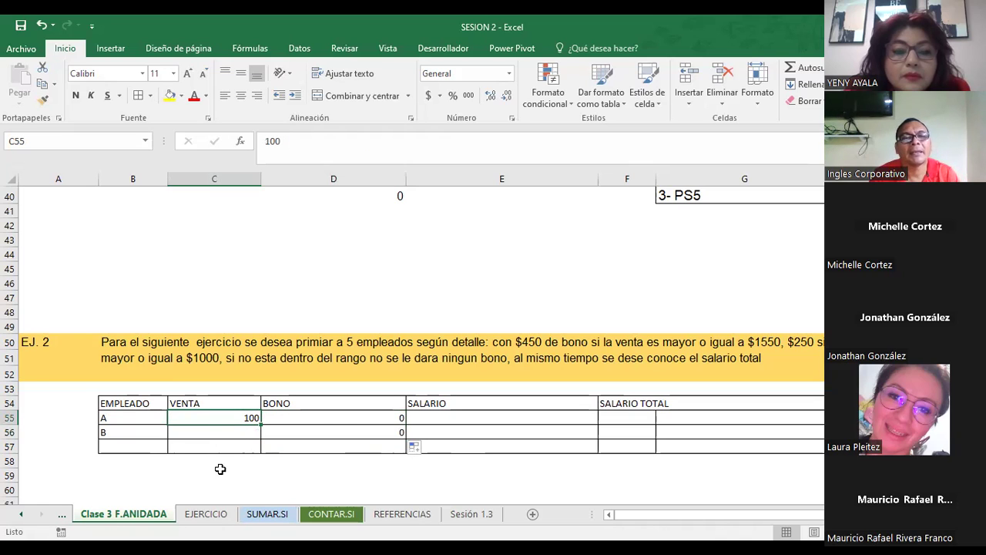
type("20")
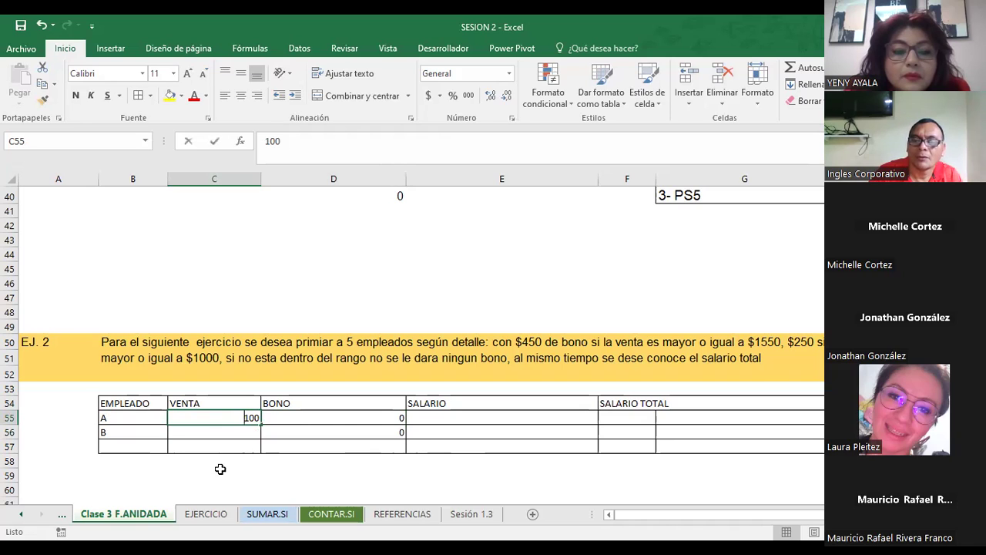
type("00")
key("Return")
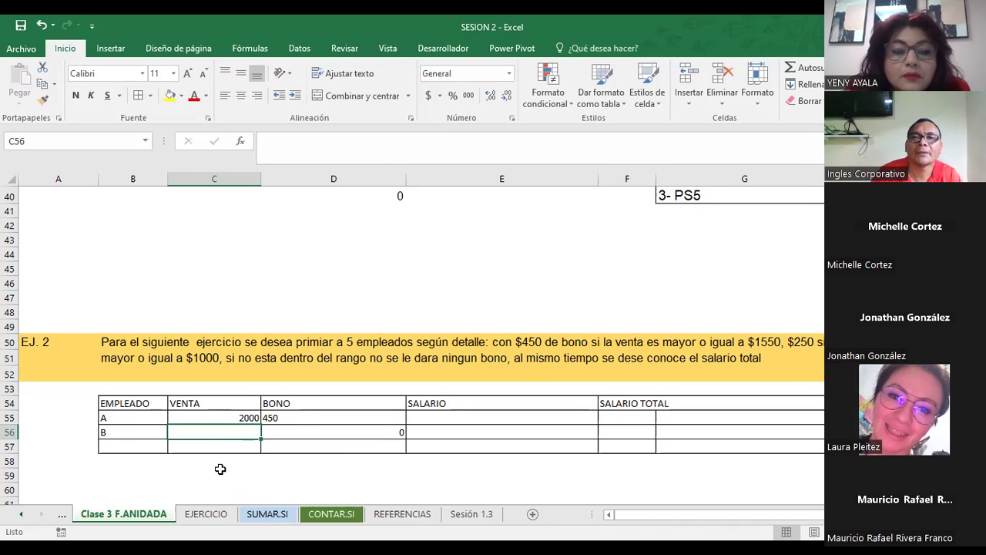
- Try new sale values in C55, ending at 1552, which still returns a 450 bonus
left_click(236, 417)
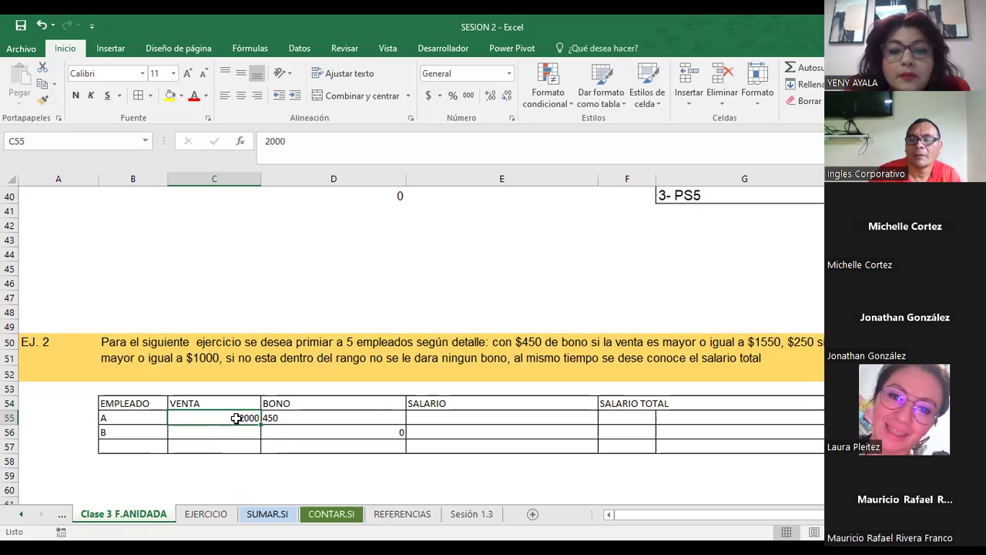
type("100")
key("Return")
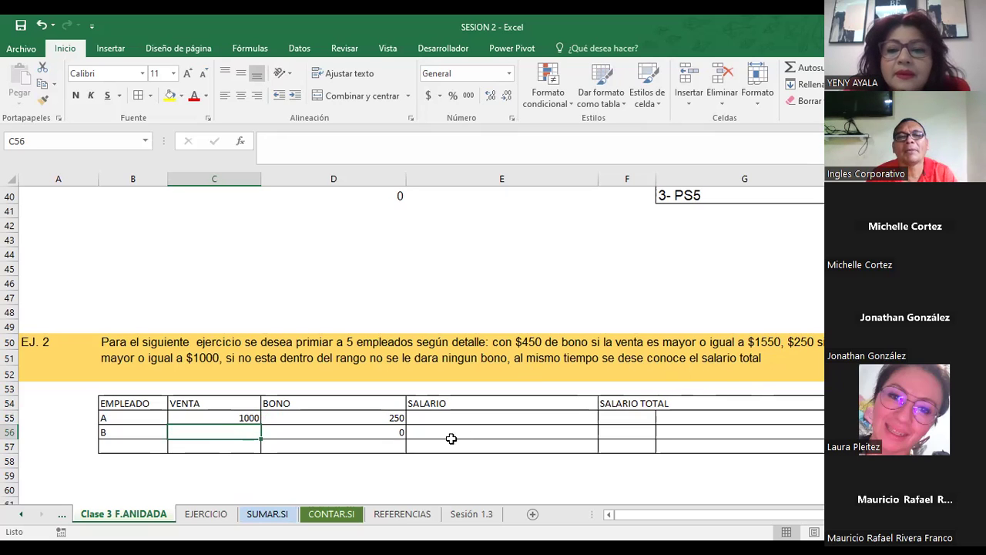
left_click(234, 419)
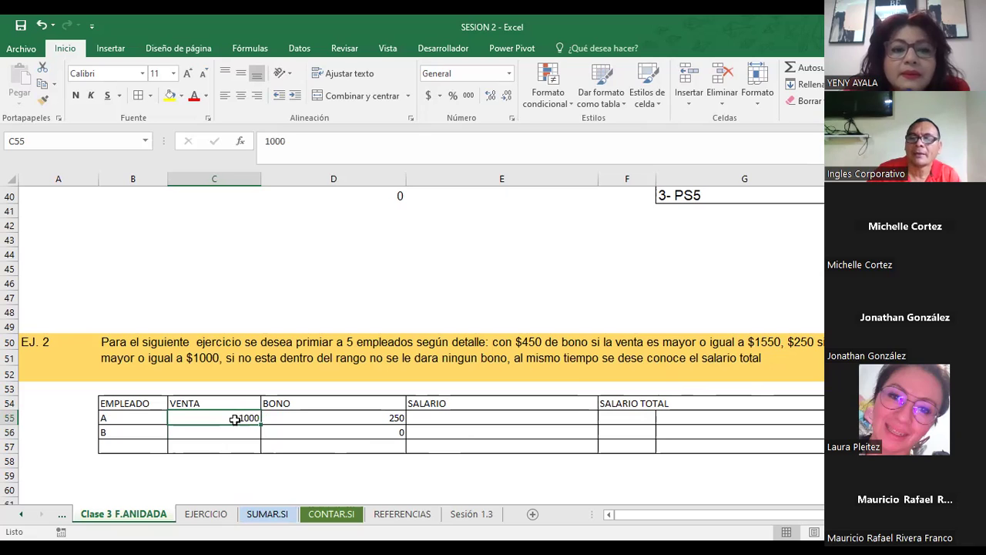
type("1552")
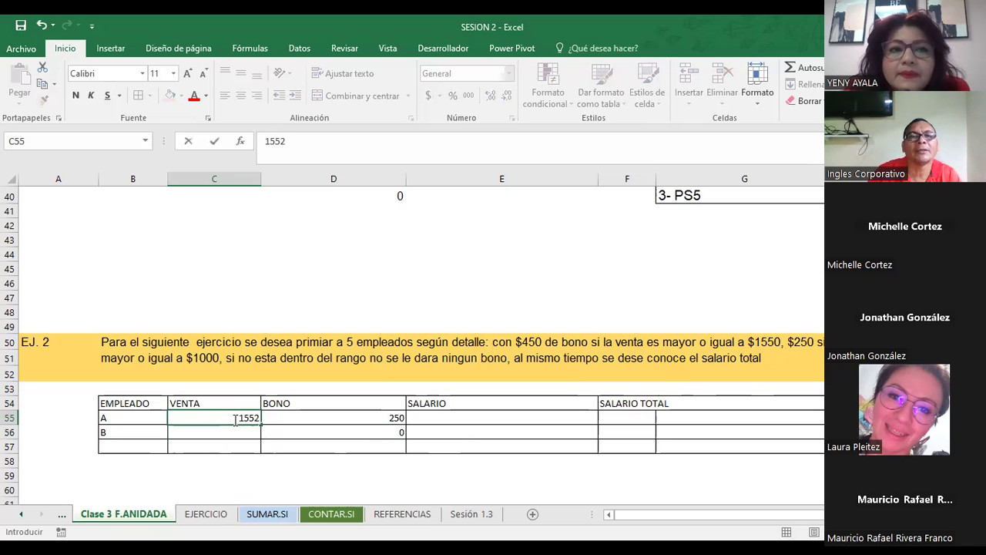
key("Return")
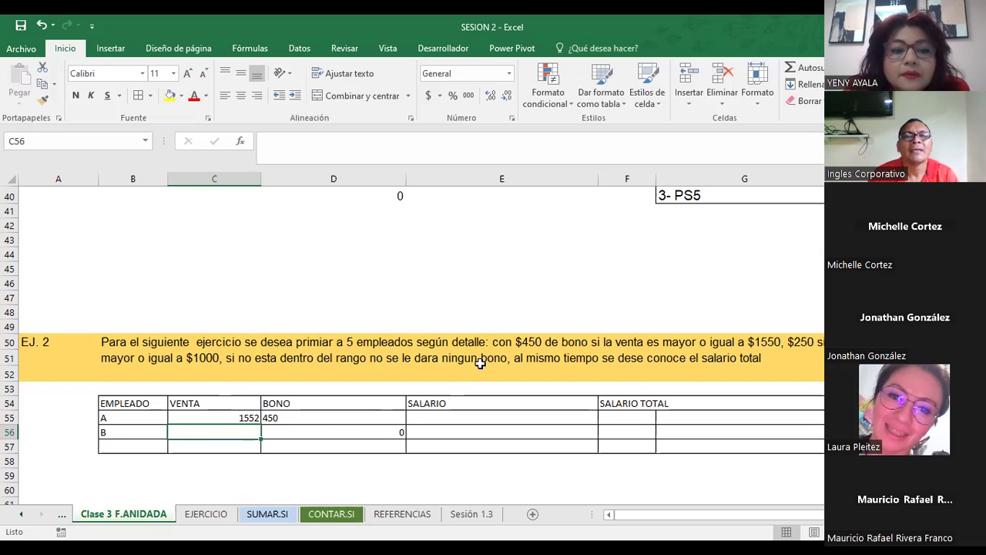
left_click(326, 418)
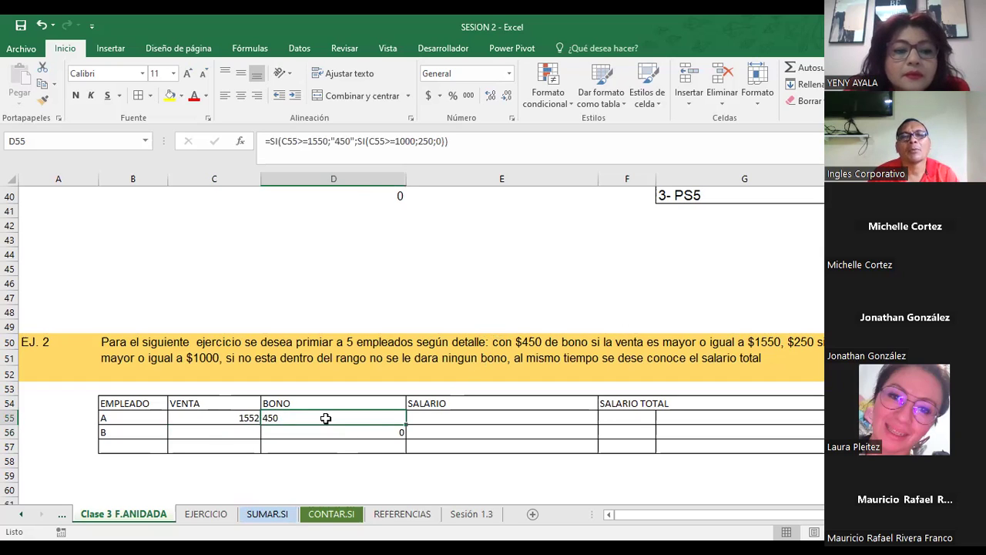
- Enter a salary of 500 for employee A in E55
left_click(438, 416)
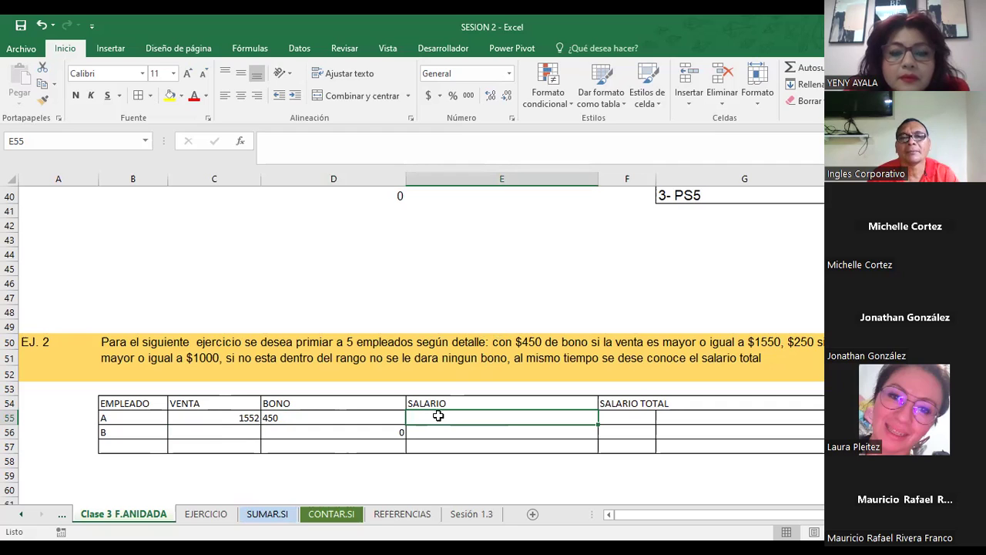
type("5")
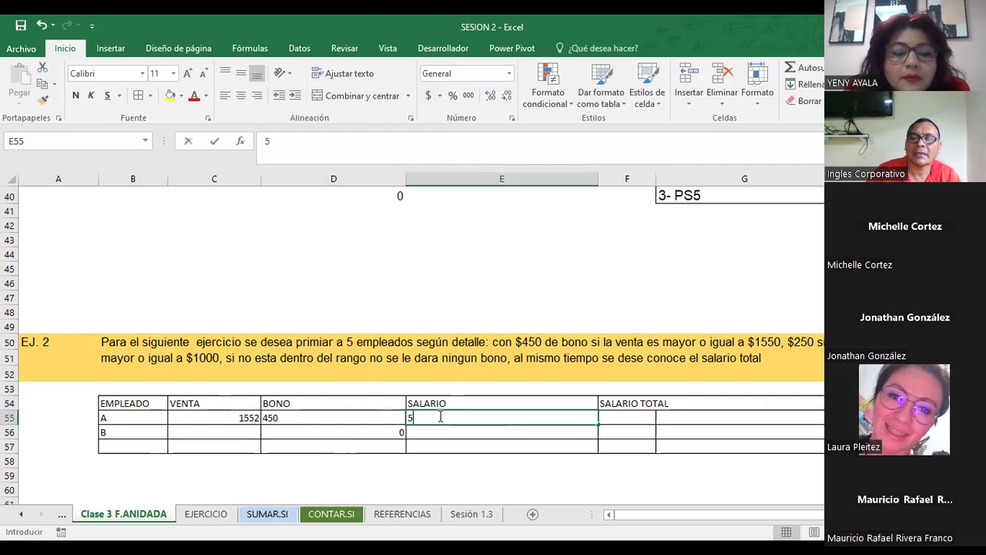
type("00")
key("Return")
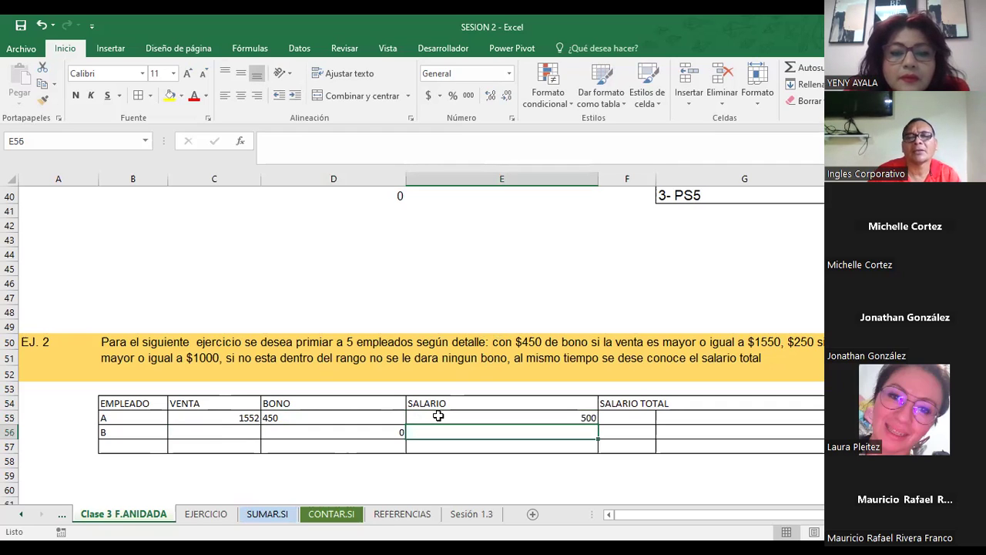
left_click_drag(235, 420, 727, 445)
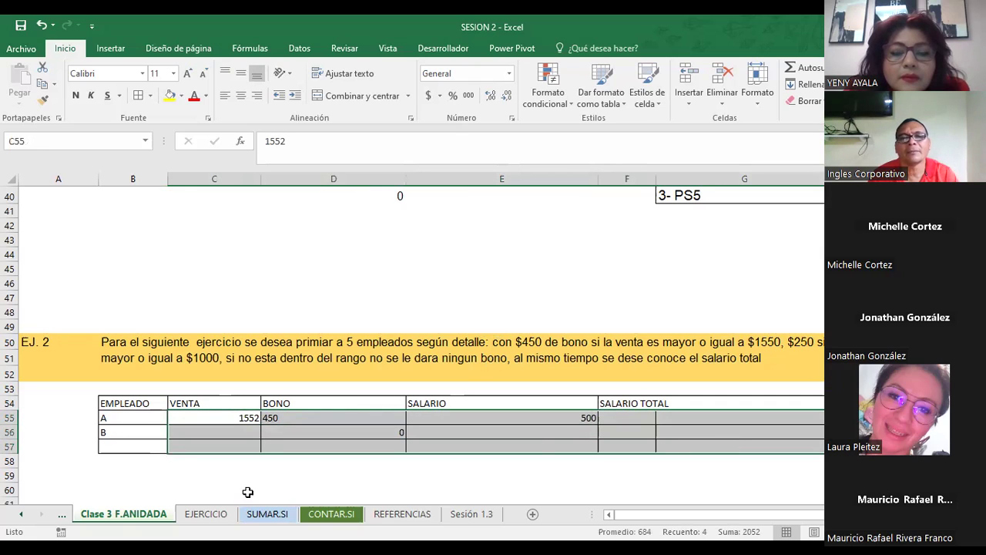
- Apply the Moneda currency format to the table's sale, bonus and salary cells
right_click(224, 421)
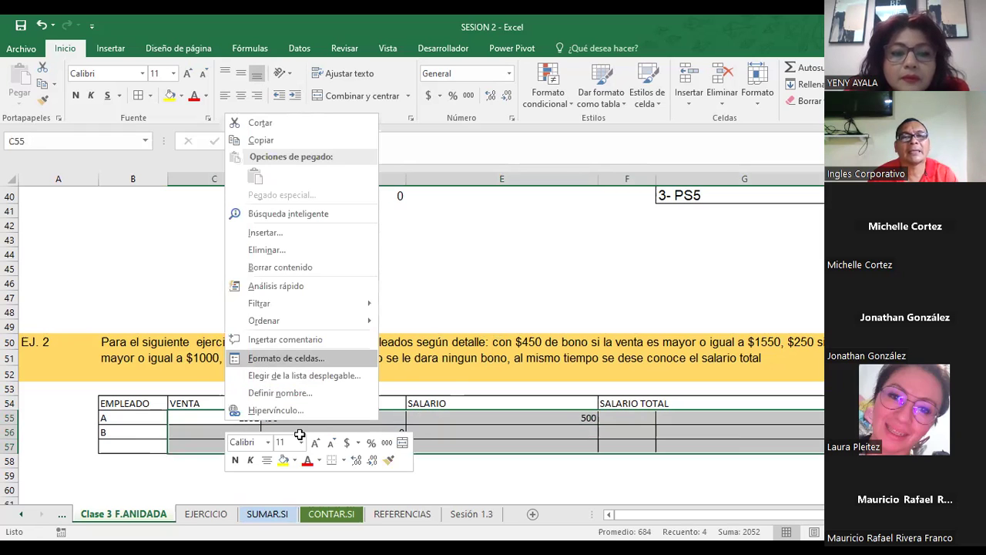
key("Escape")
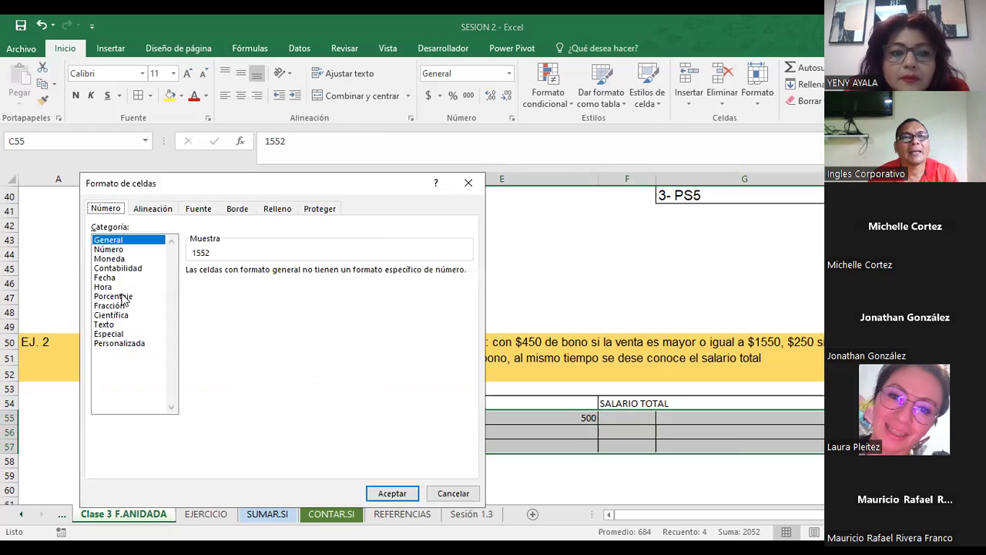
left_click(116, 259)
left_click(376, 496)
left_click(289, 431)
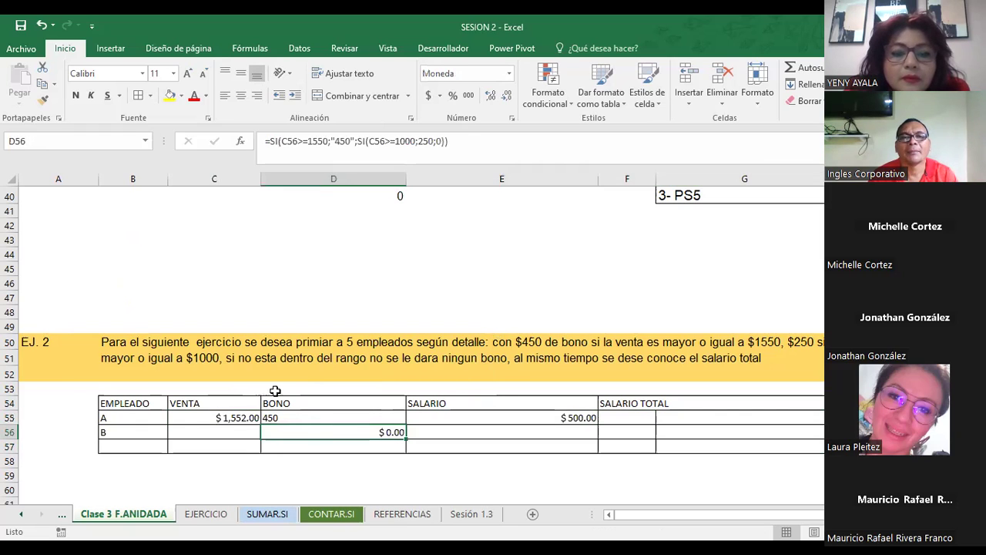
left_click(308, 416)
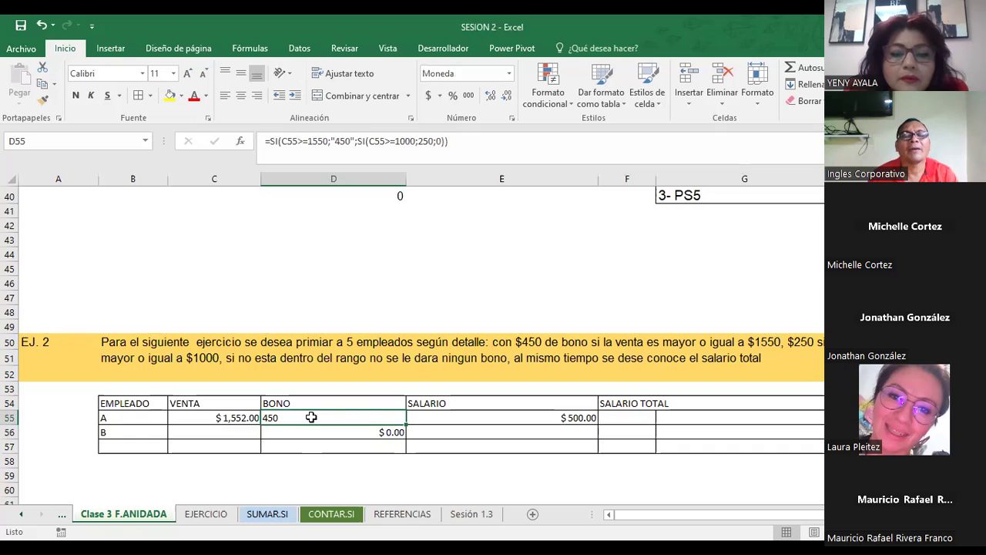
left_click(206, 417)
- Test employee A's sale at 1000, 2000, then 1000, leaving a $250.00 bonus
type("1,00")
type("0")
key("Return")
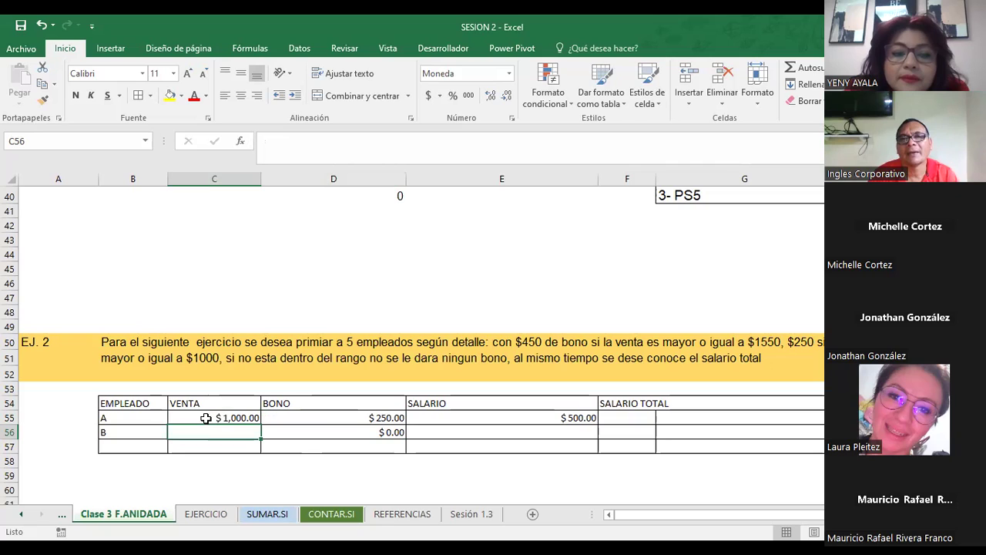
left_click(206, 418)
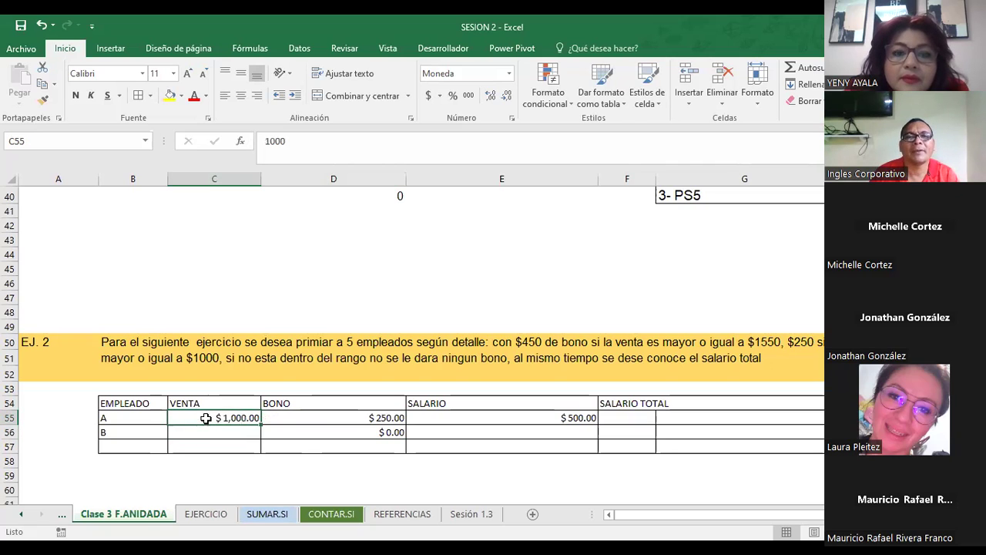
type("2000")
key("Return")
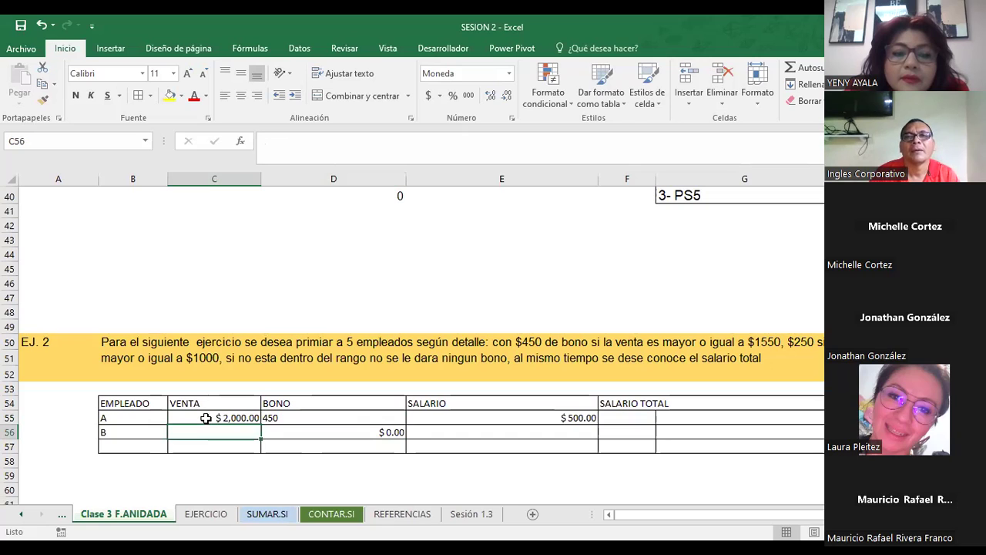
left_click(205, 417)
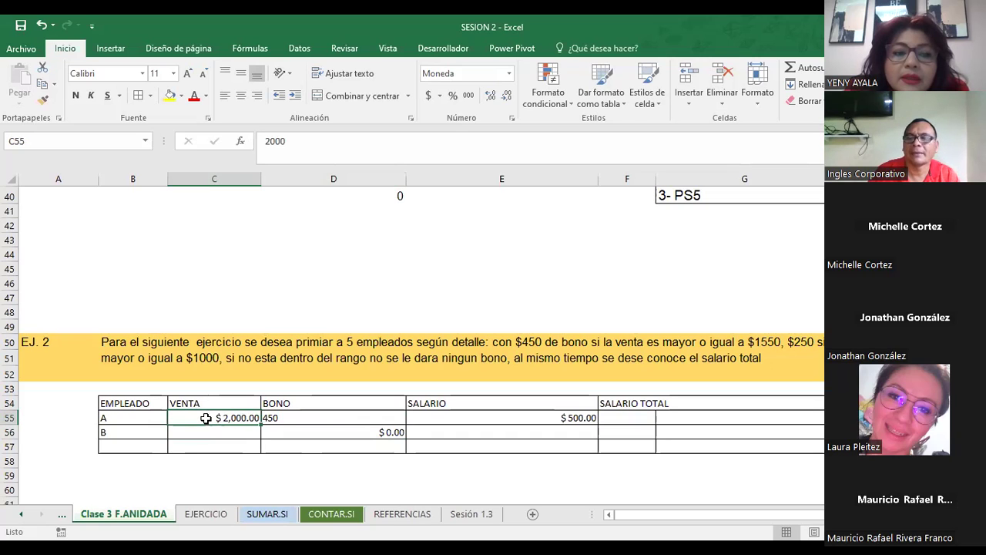
type("1000")
key("Return")
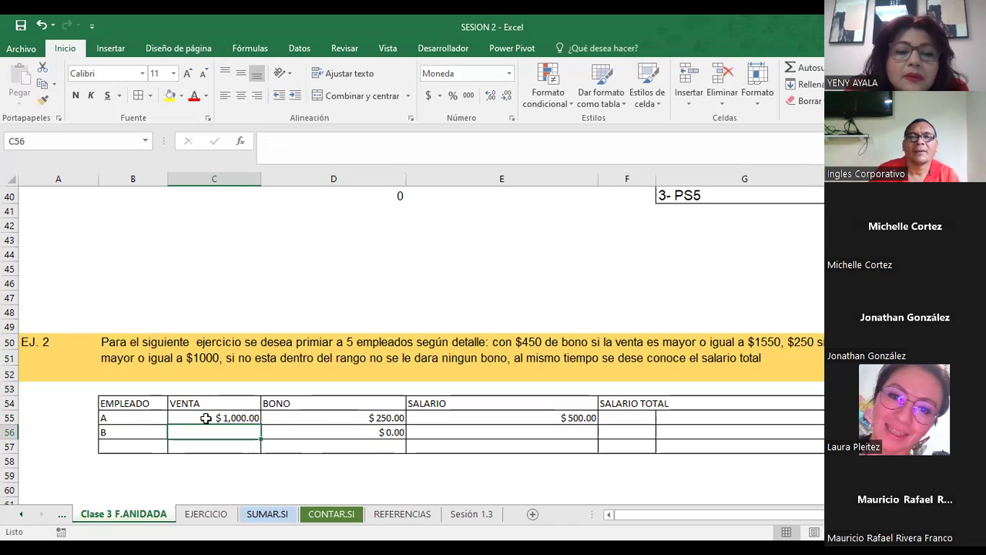
left_click(315, 418)
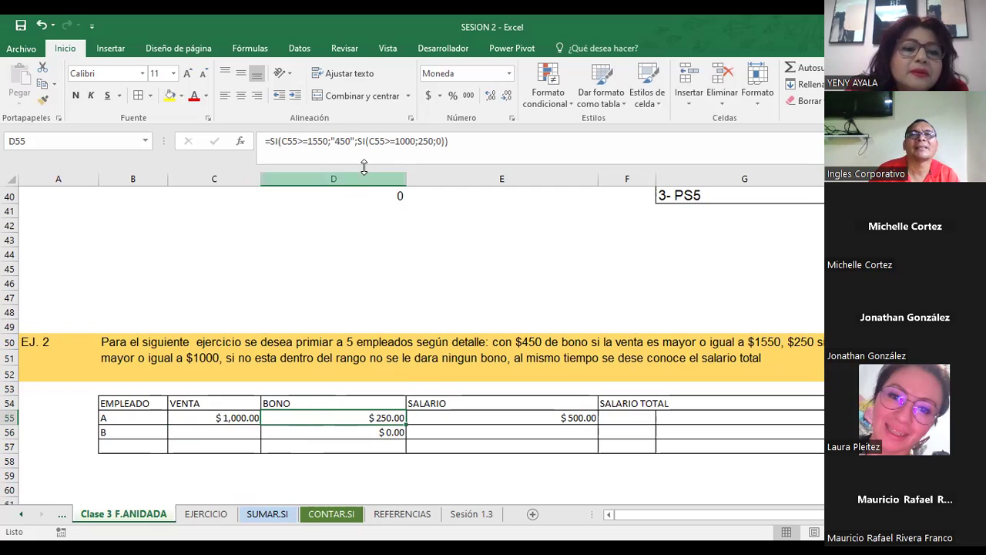
- Remove the quotes around 450 in the D55 bonus formula so it returns a number
left_click(336, 141)
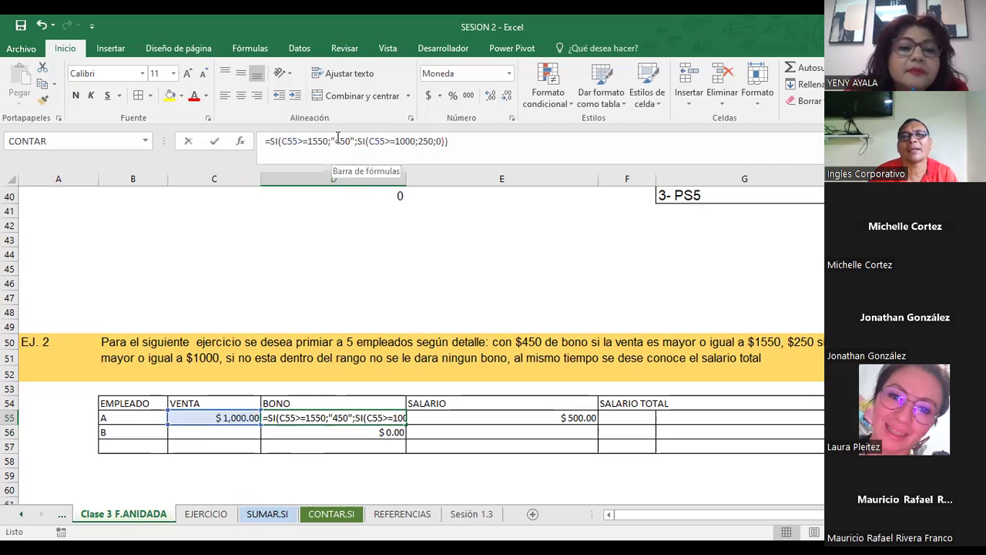
left_click(336, 141)
key("BackSpace")
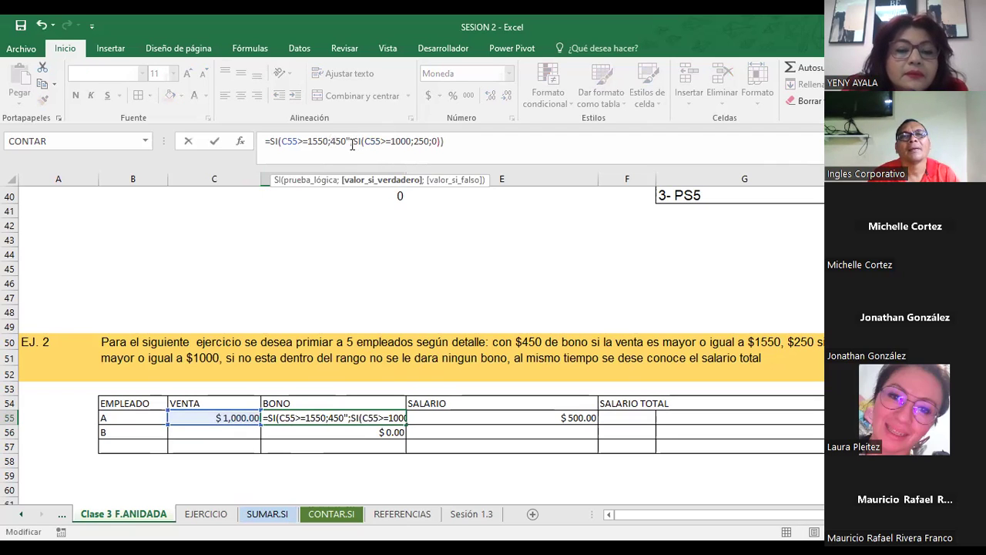
key("BackSpace")
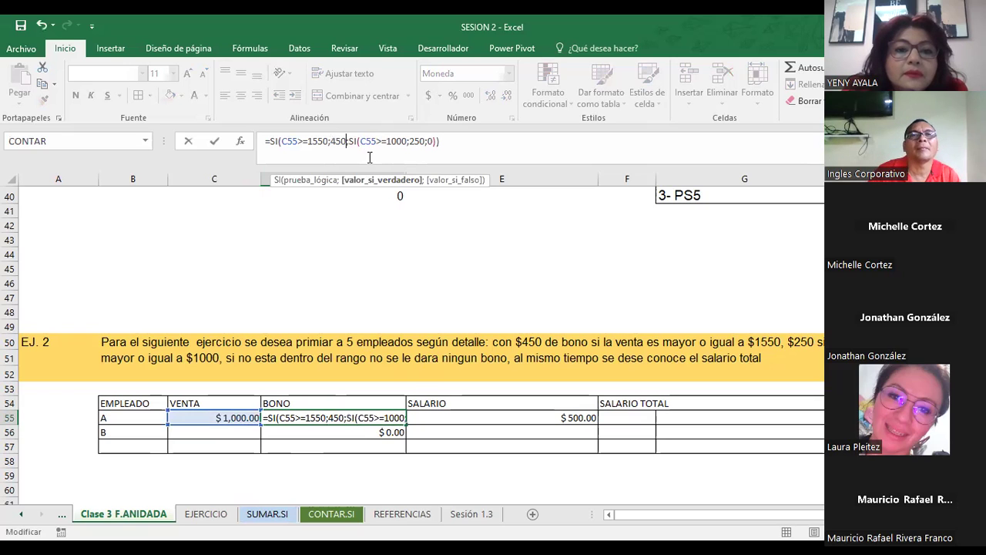
key("Return")
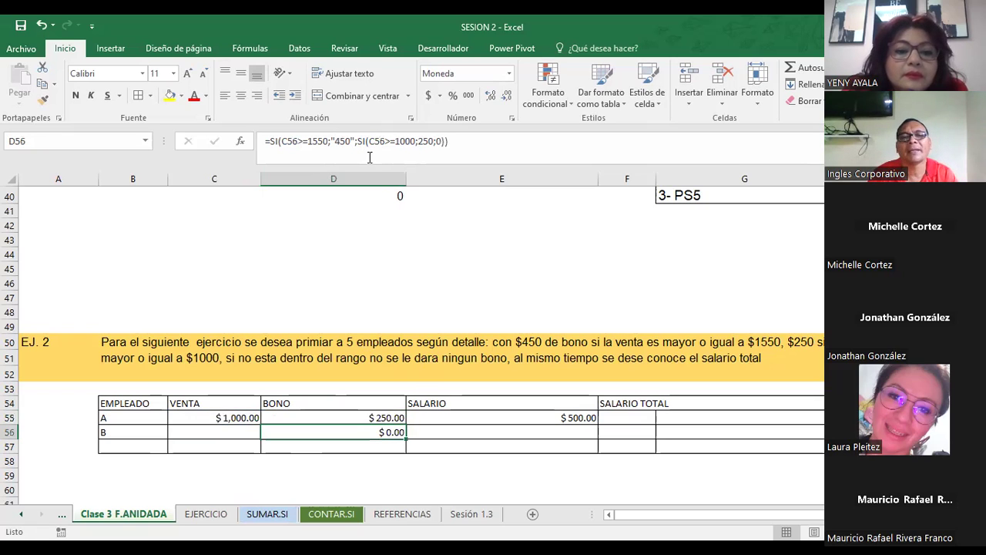
- Enter a 2,000 sale in C55, giving a $450.00 bonus
left_click(228, 416)
type("2,000")
key("Return")
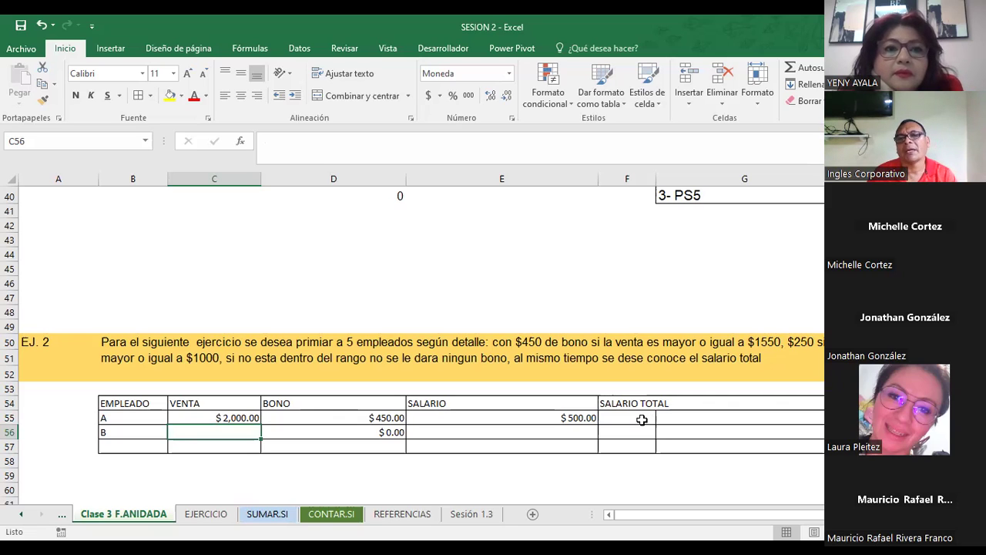
left_click(642, 419)
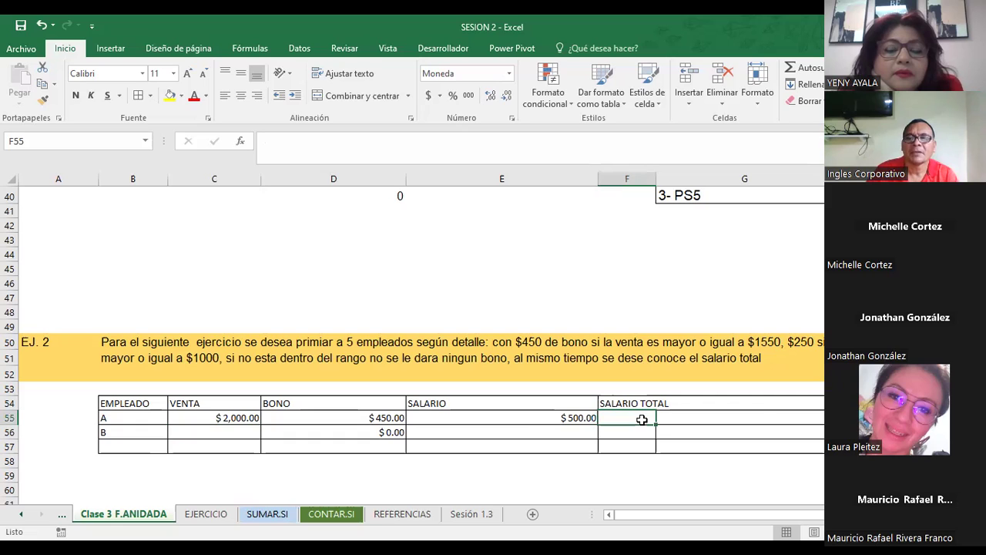
type("=")
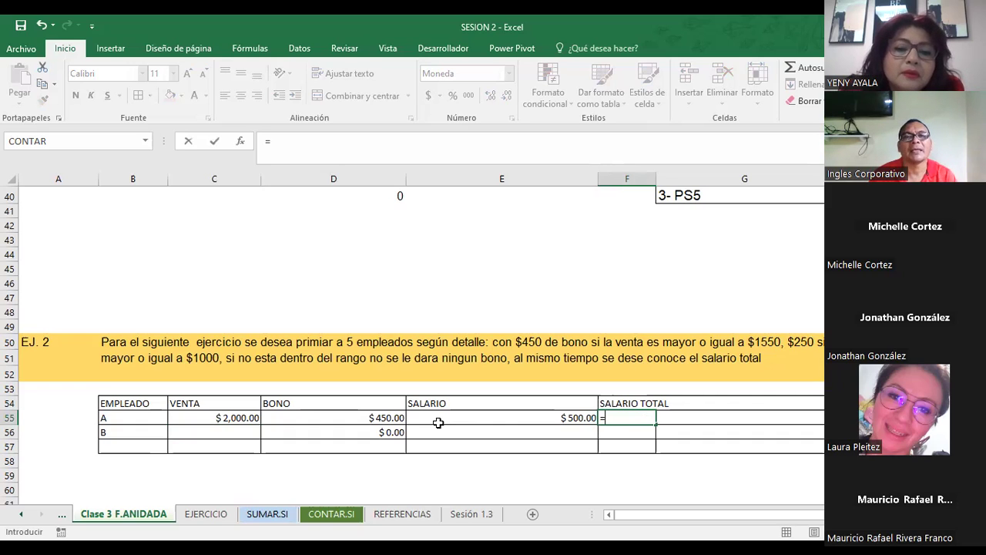
left_click(383, 418)
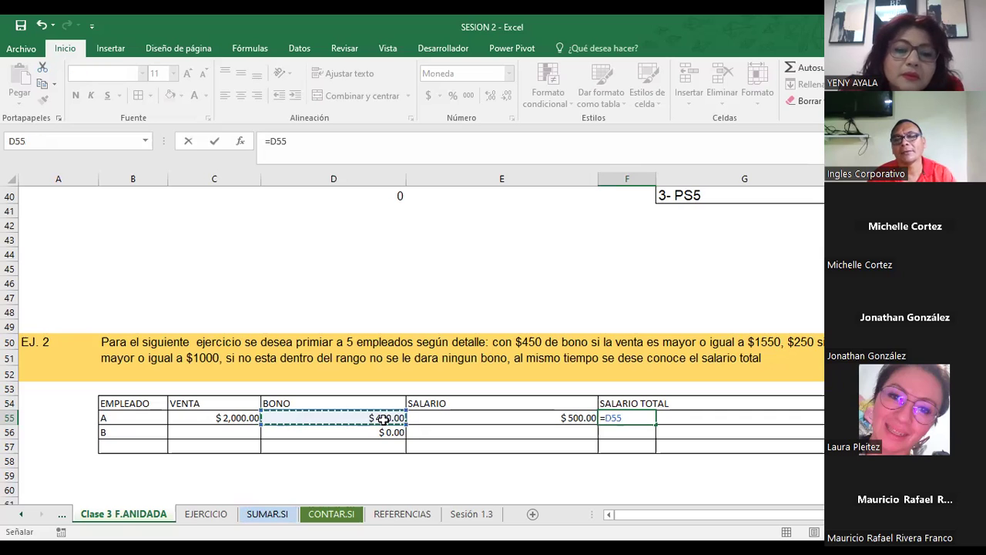
type("+")
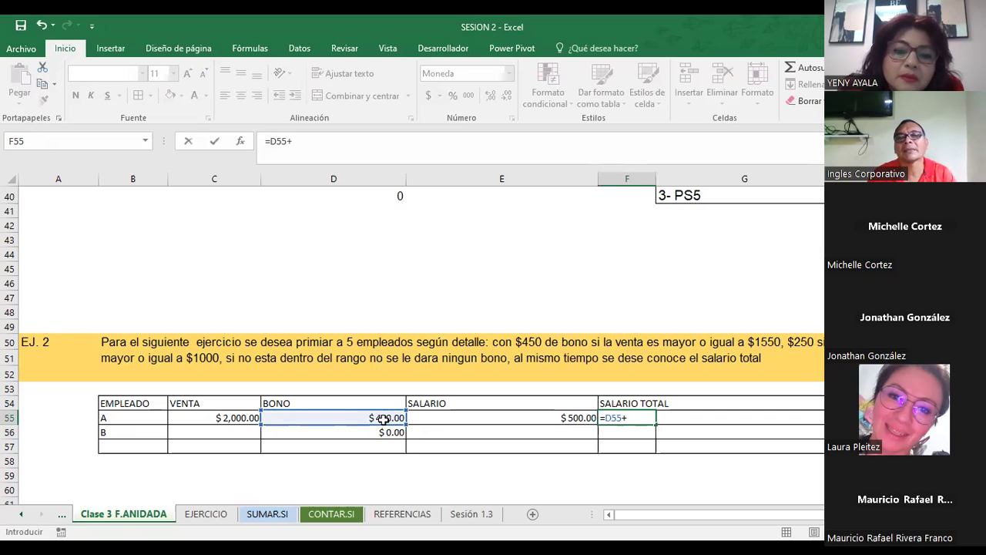
left_click(446, 418)
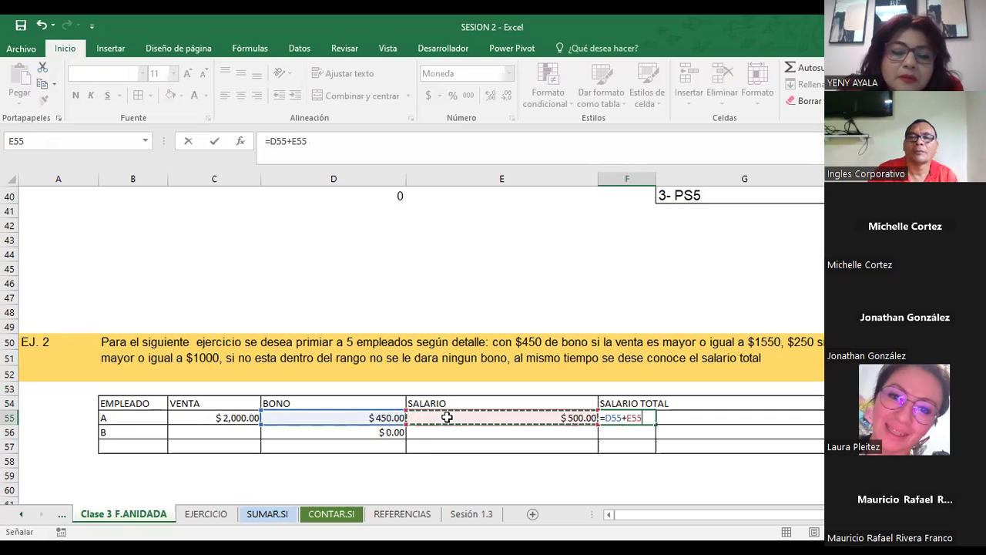
key("Return")
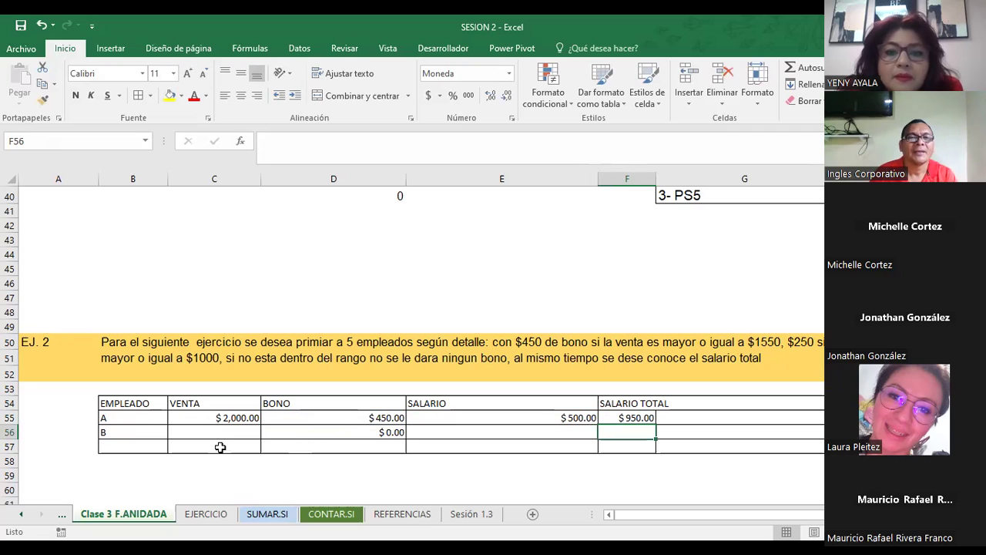
left_click(150, 433)
- Scroll down to the EJ.3 Empleado/Zona/Transporte table and select cell D81
scroll(154, 431, "down", 7)
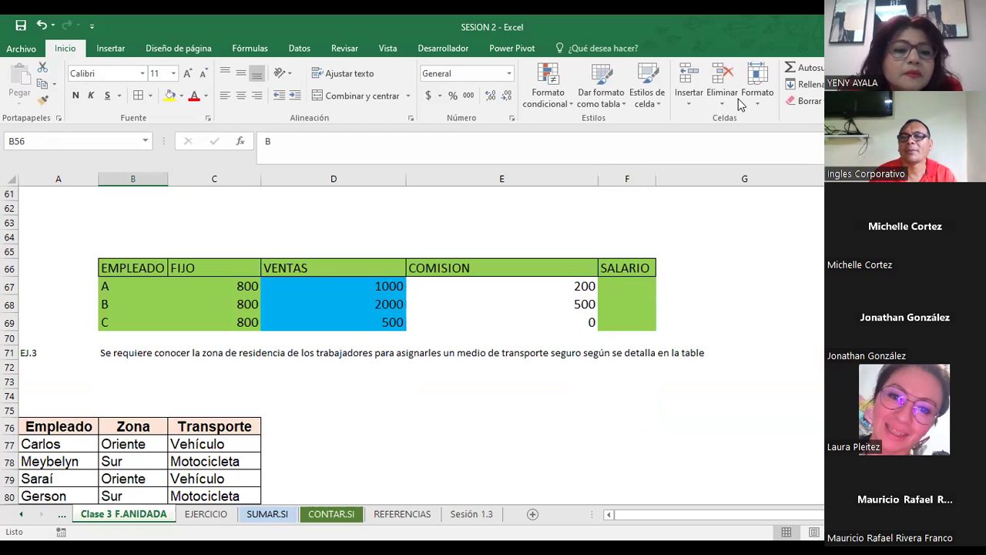
scroll(415, 347, "down", 2)
scroll(416, 346, "down", 1)
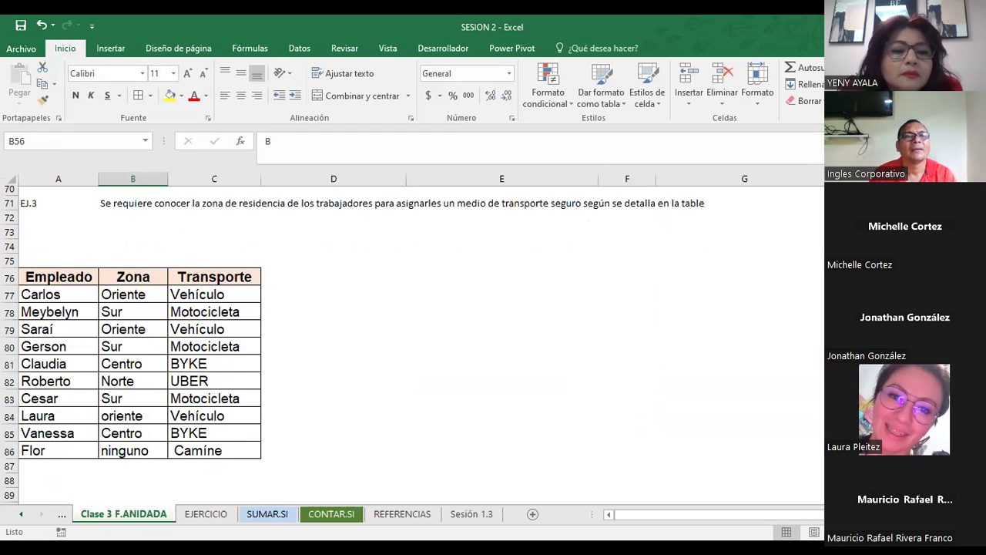
left_click(405, 375)
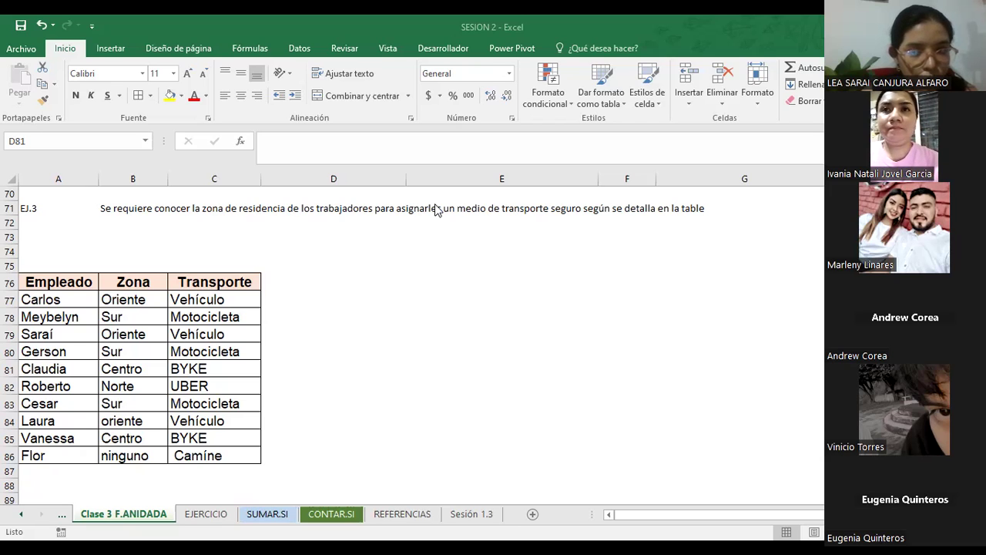
- Select cell D77 beside the first employee in the EJ.3 table
left_click(308, 298)
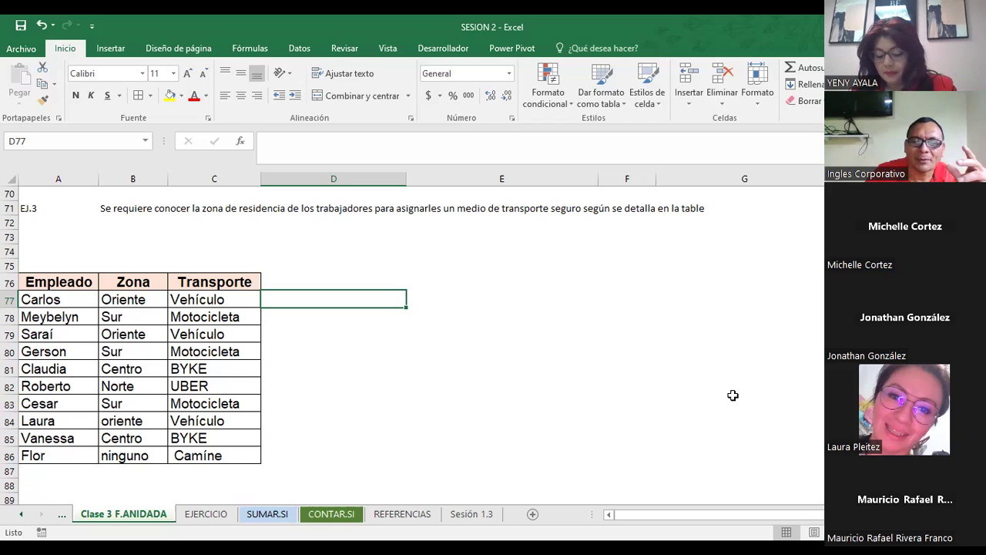
- Begin an =SI( formula in D77, trying and then removing an A77 reference
type("=")
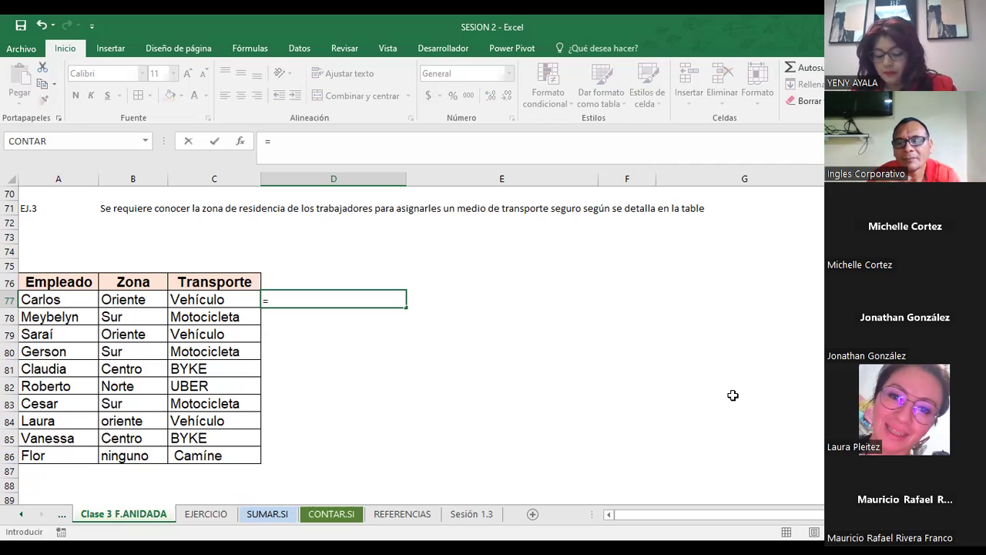
type("s")
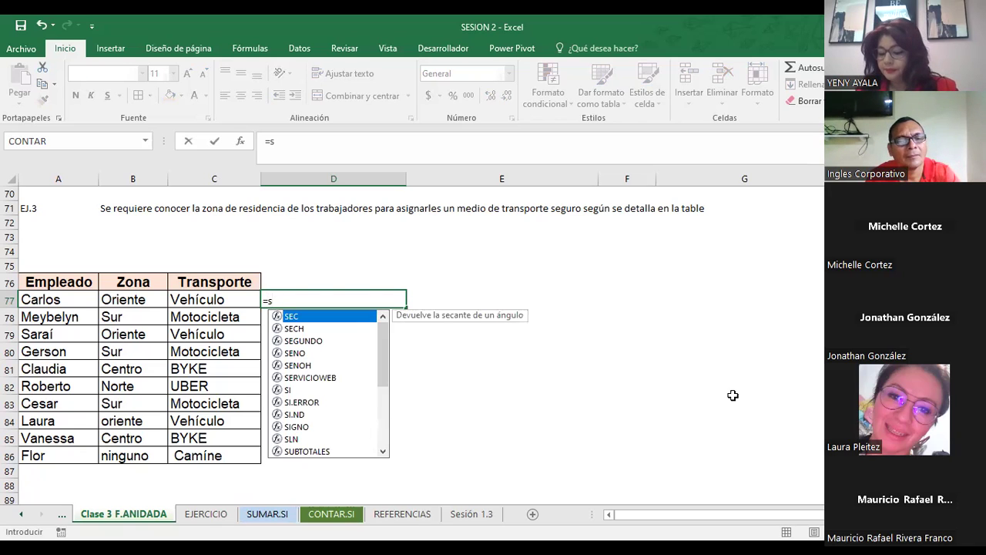
key("BackSpace")
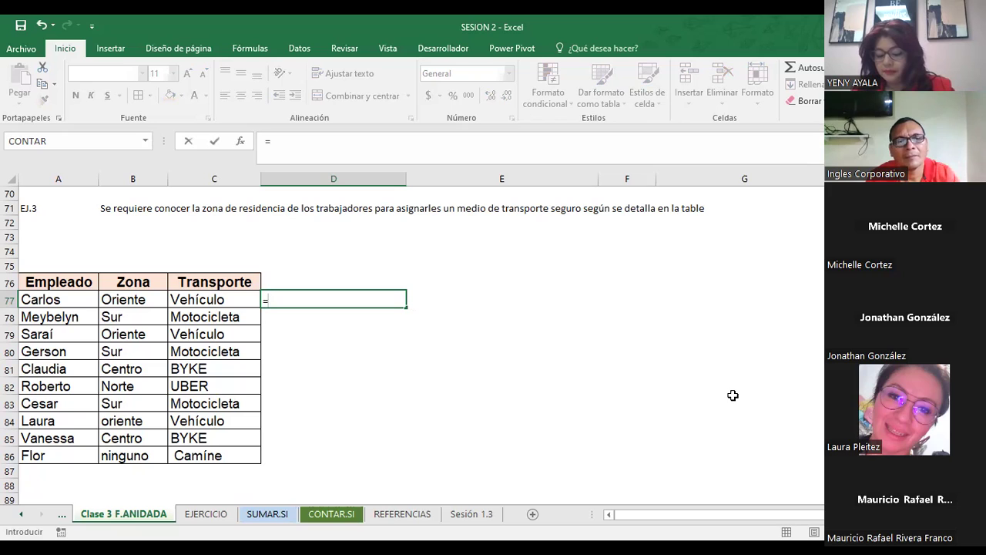
type("SI")
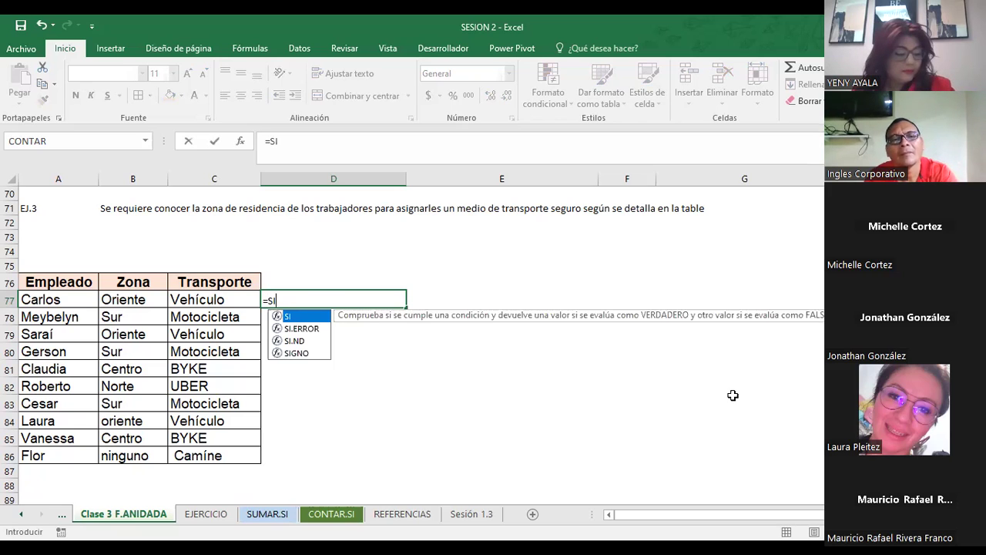
type("(")
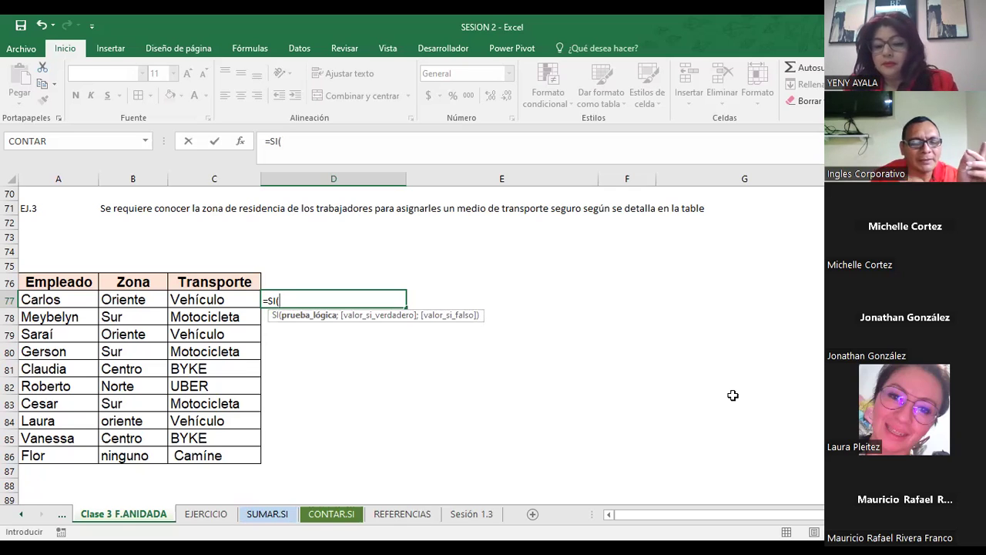
type("A")
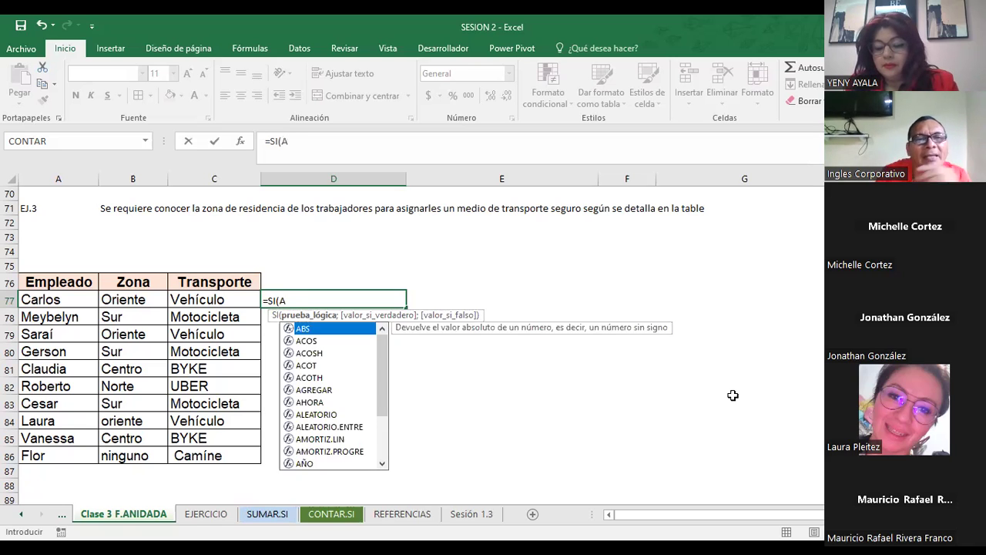
type("77")
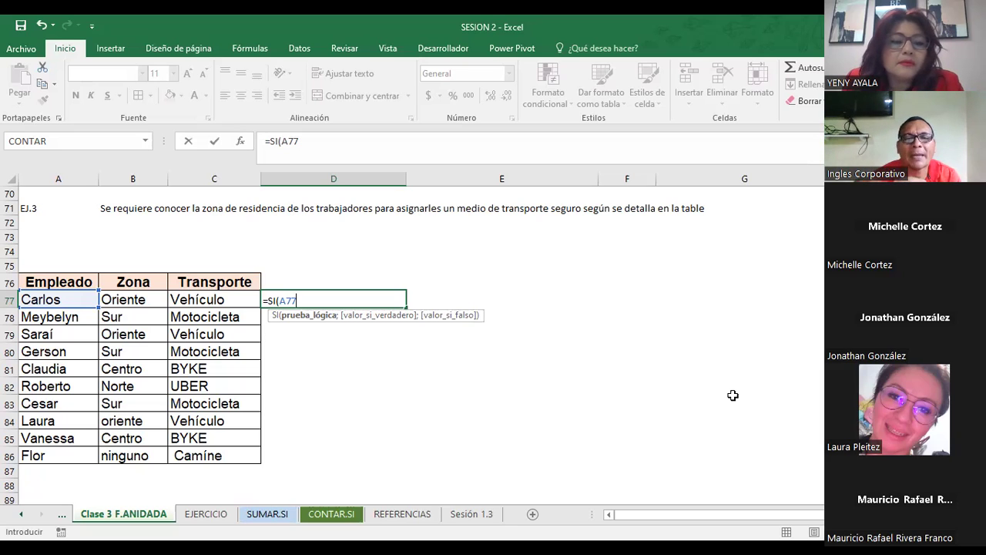
key("BackSpace")
- Continue D77's formula with B77="ORIENTE";Vehiculo and open a nested SI(
key("BackSpace")
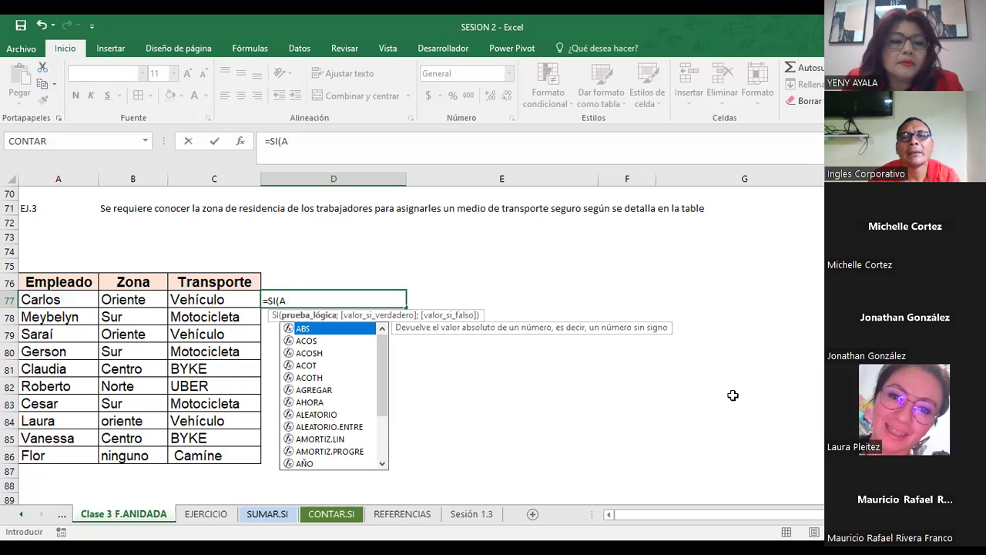
key("BackSpace")
type("B")
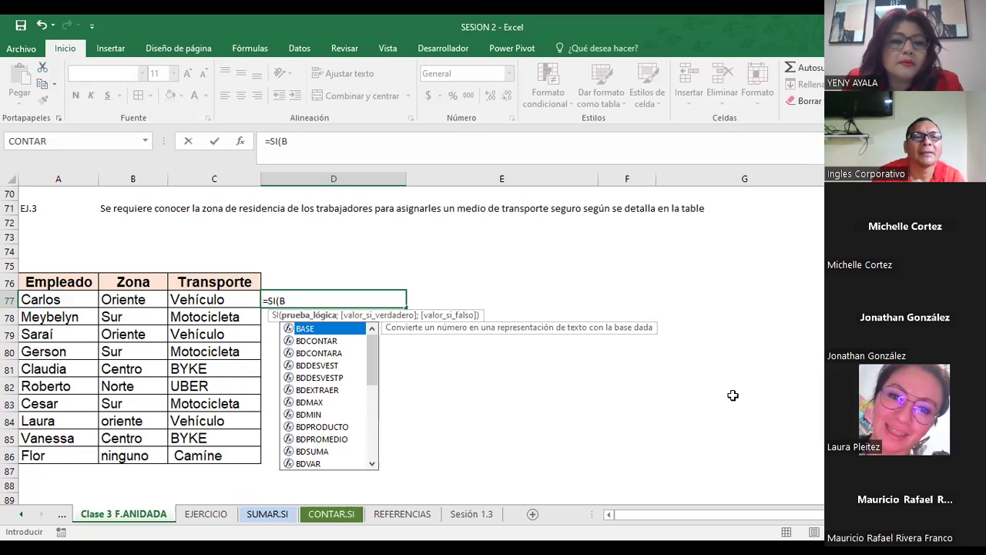
type("77")
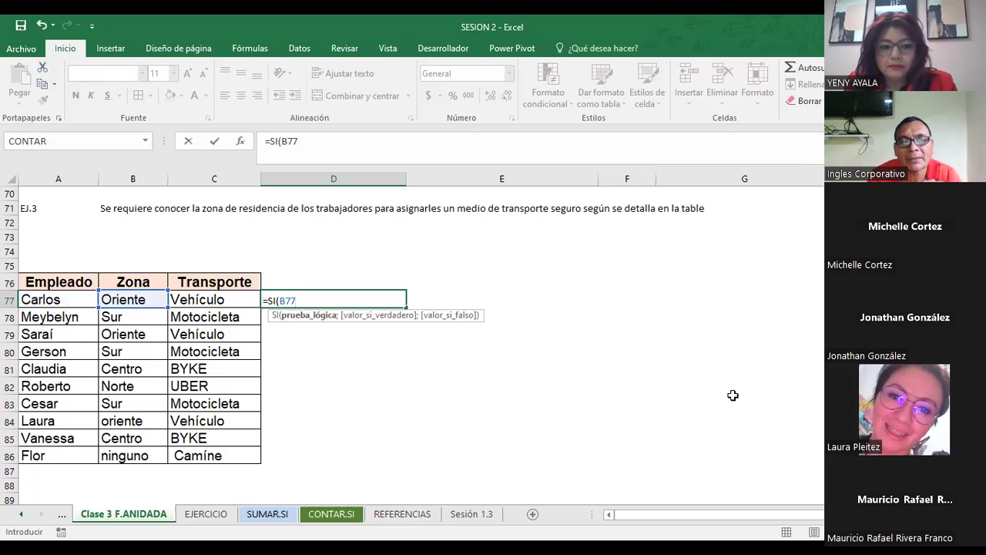
type("=")
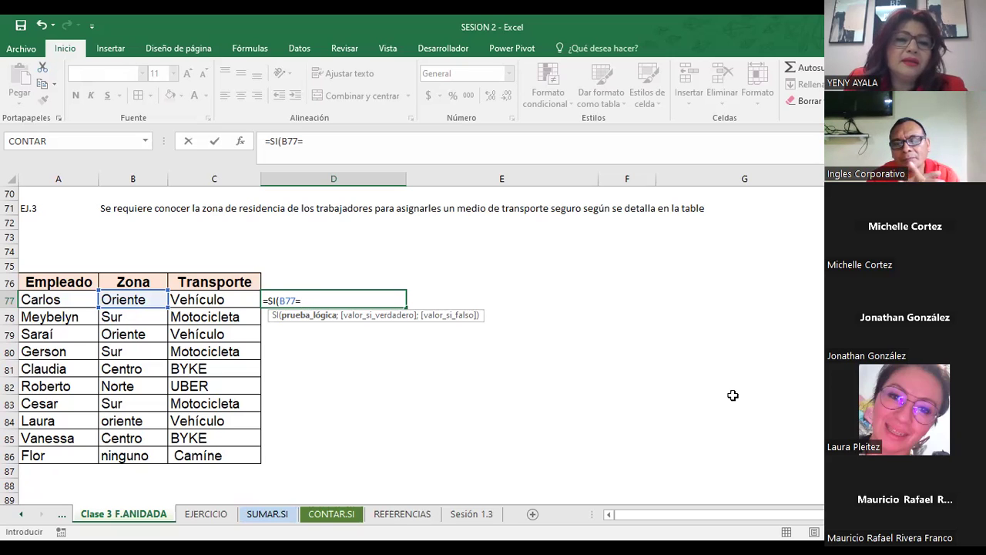
type("\"ORIENTE\"")
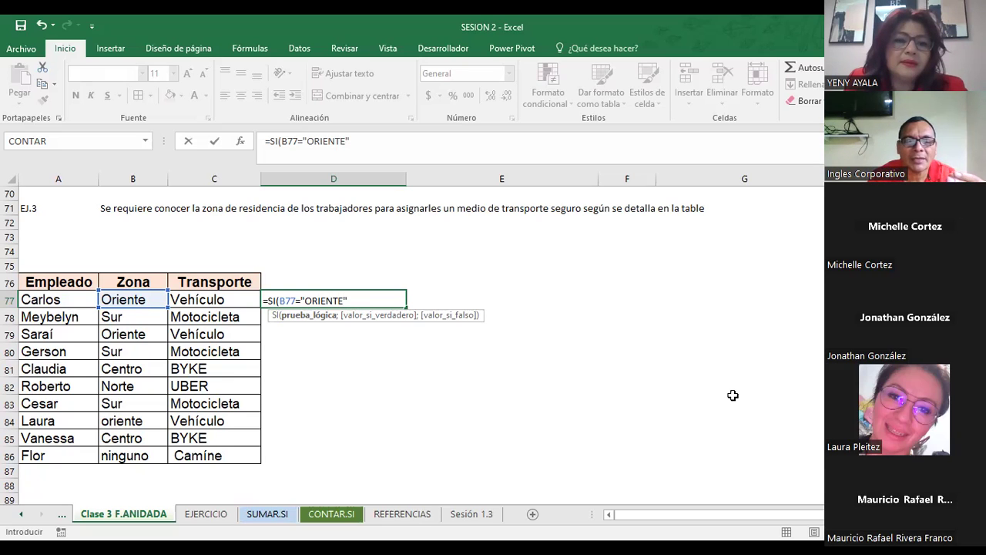
type(";")
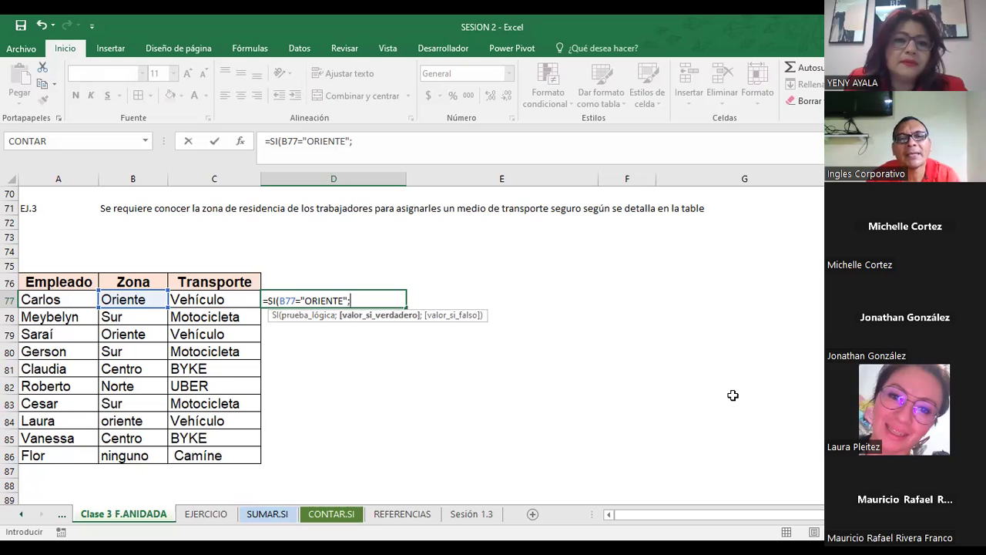
type("V")
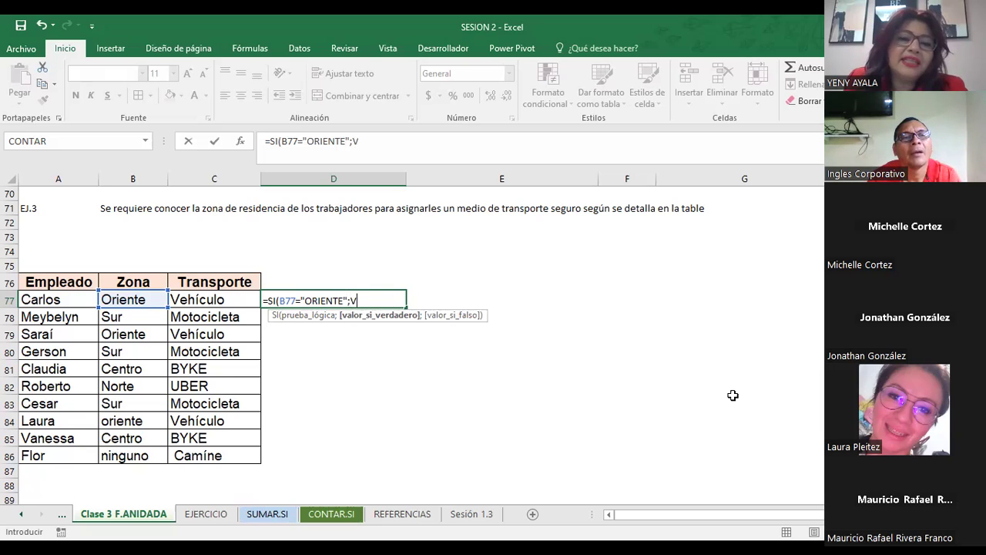
type("e")
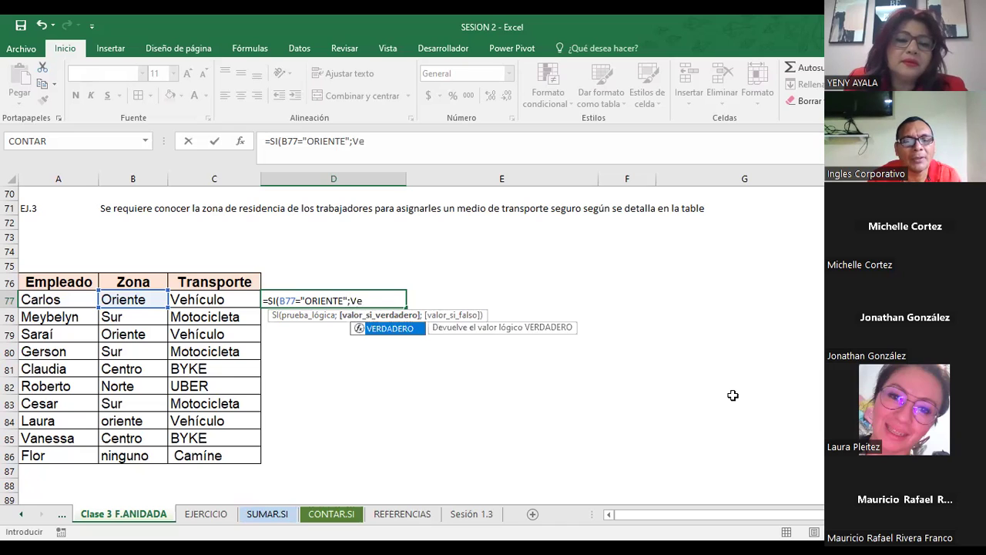
type("hiculo")
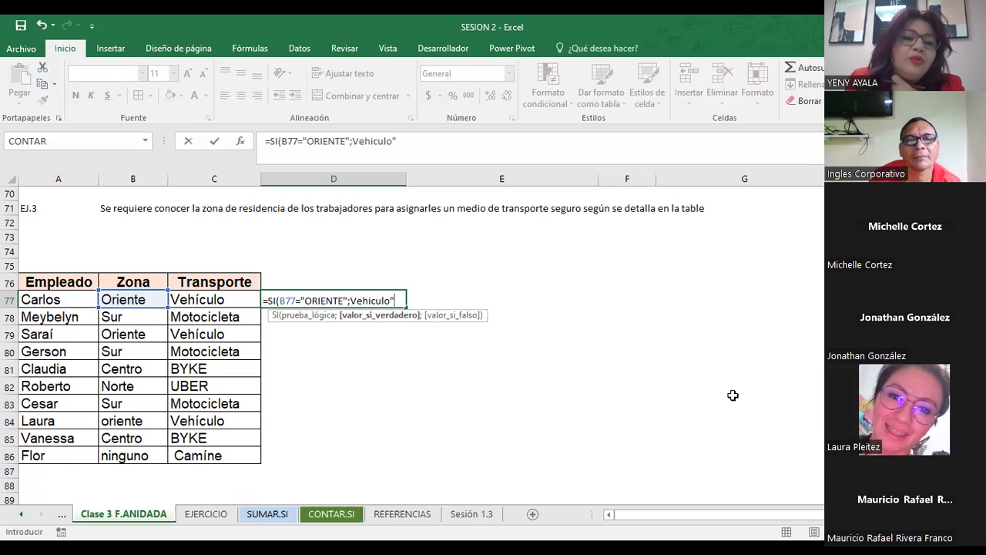
type(";")
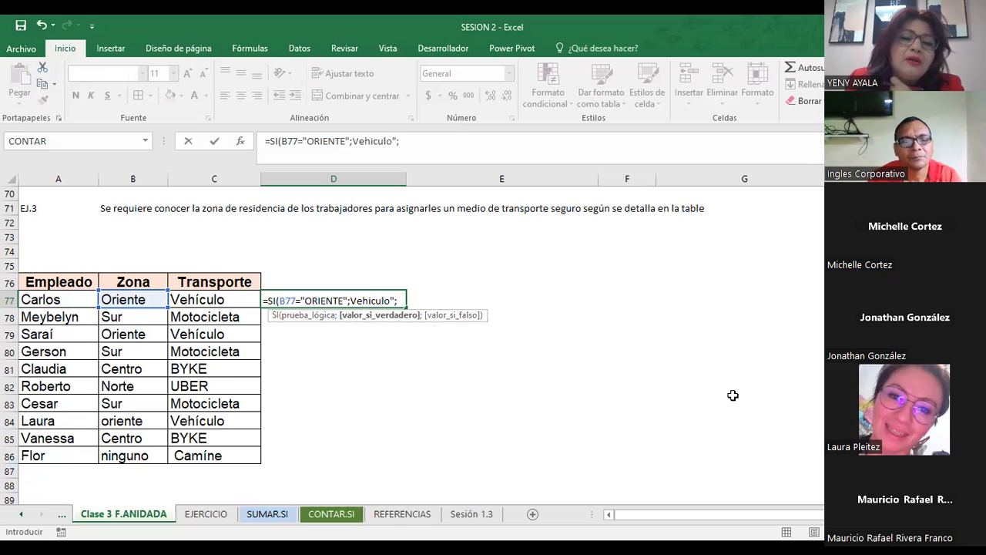
type("SI")
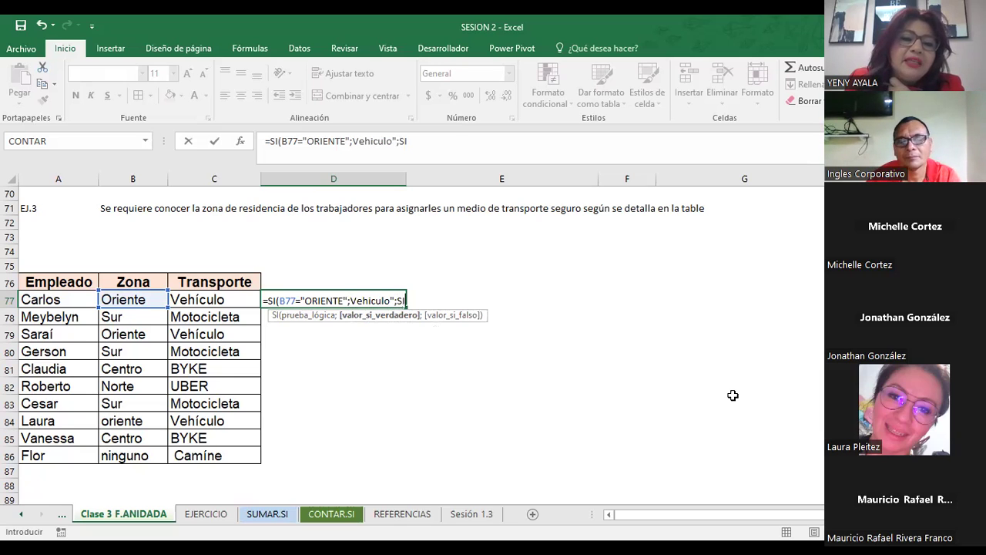
type("(")
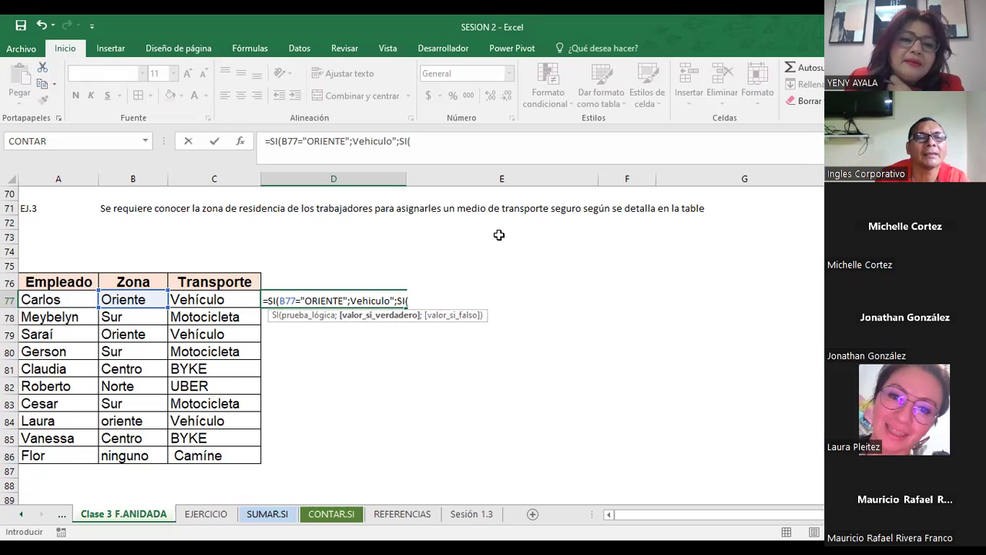
- Add the nested test B77="SUR" returning "Motocicleta" and begin a third SI(
left_click(134, 299)
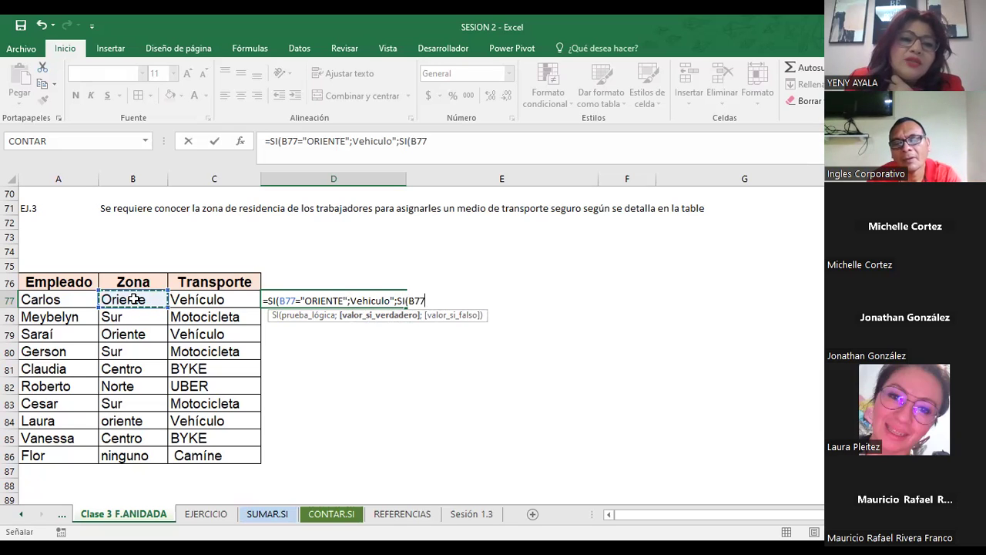
type("=\"SUR\"")
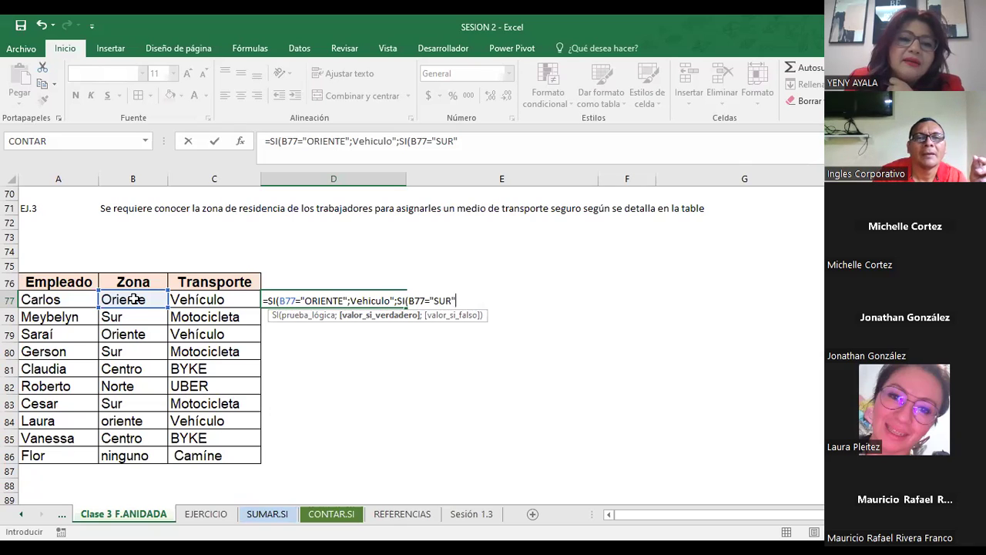
type(";")
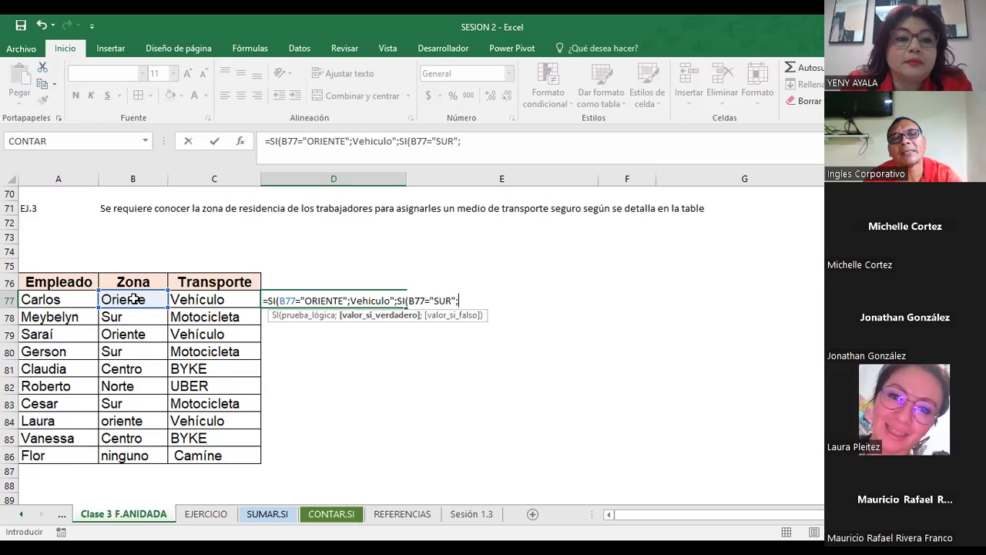
type("\"M")
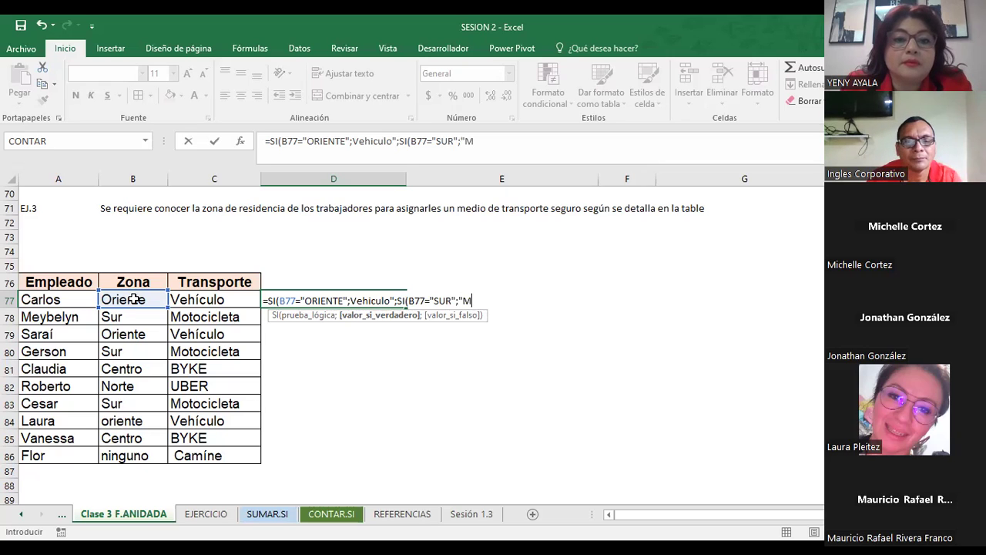
type("otocicleta")
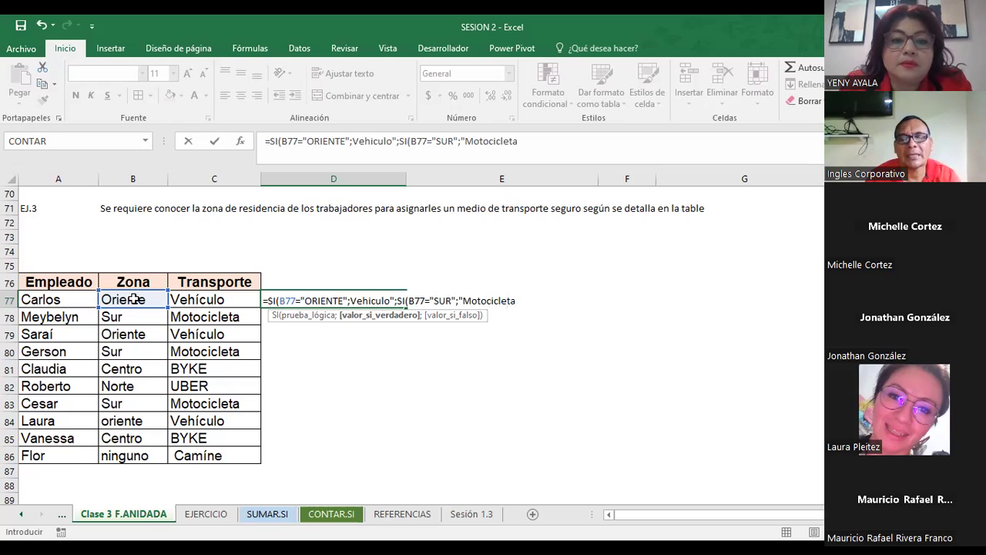
type("\";")
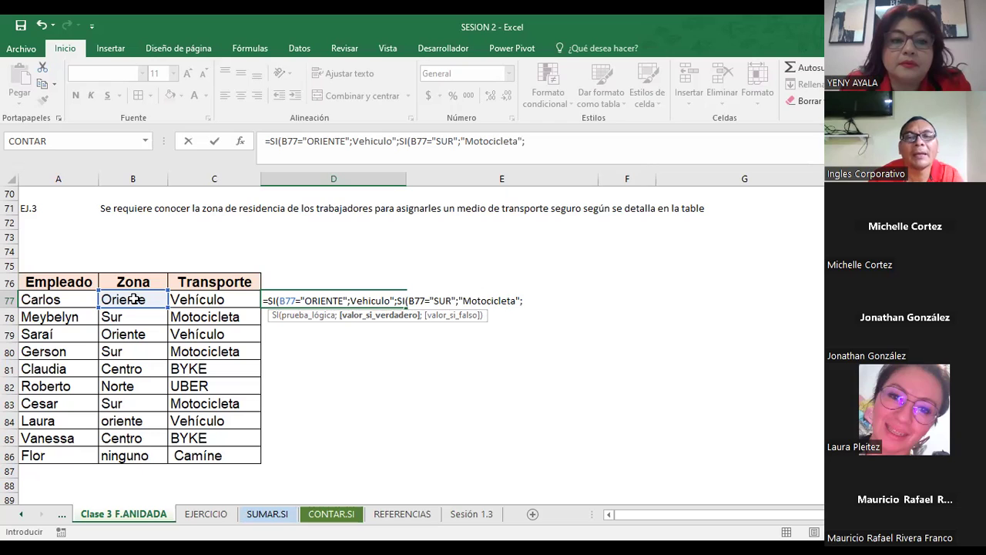
type("SI")
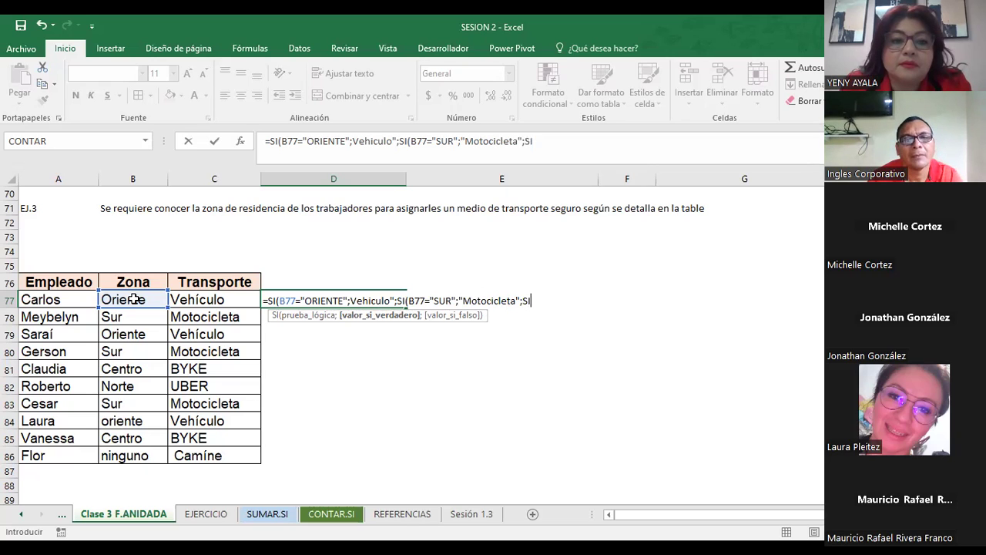
key("BackSpace")
key("BackSpace")
type("SI")
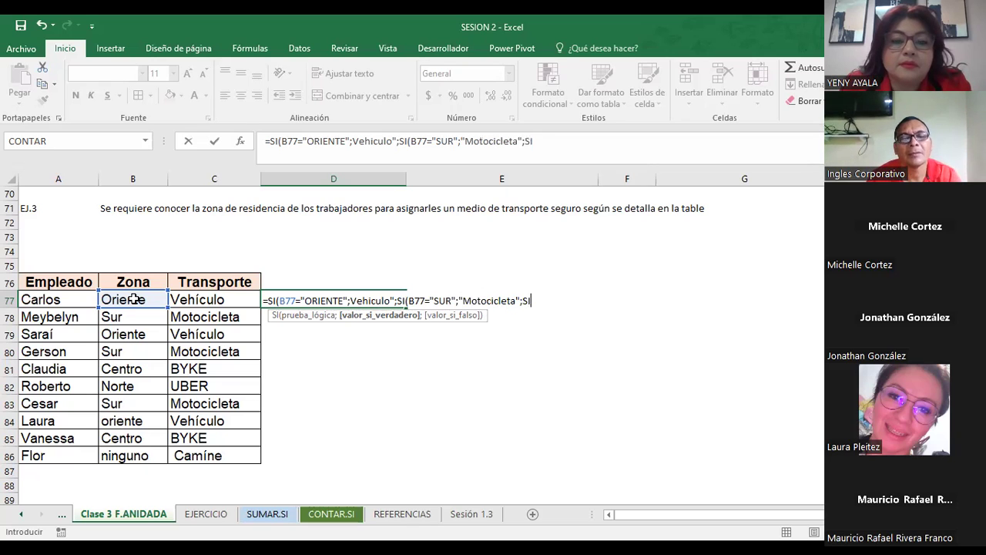
type("(")
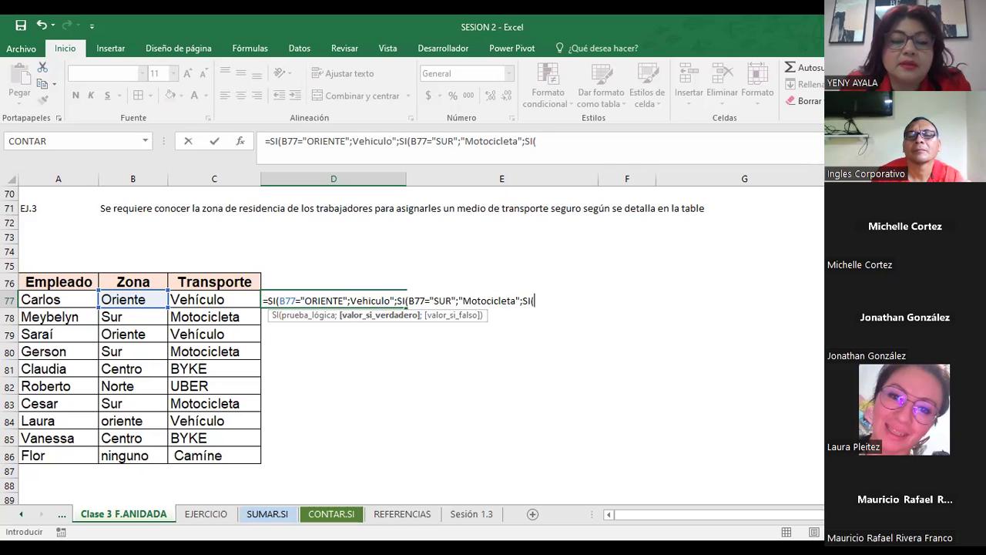
- Add a B77="Centro" test returning "BYKE" and open another nested SI(
left_click(125, 300)
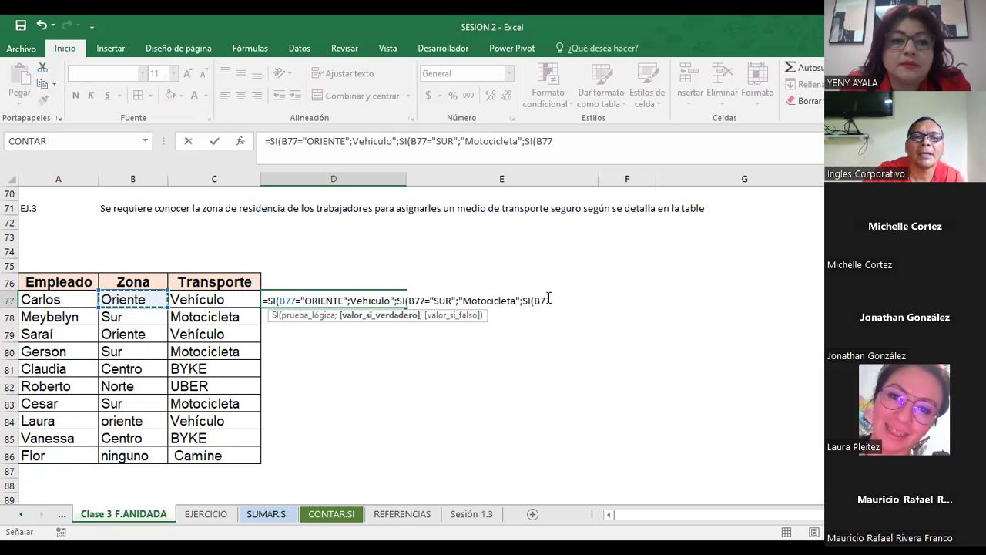
type("=")
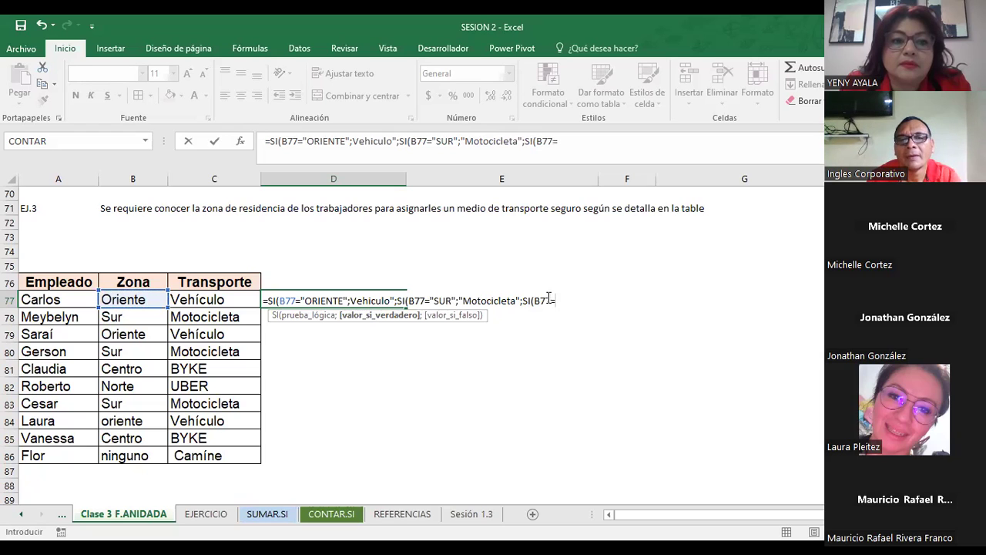
type("\"")
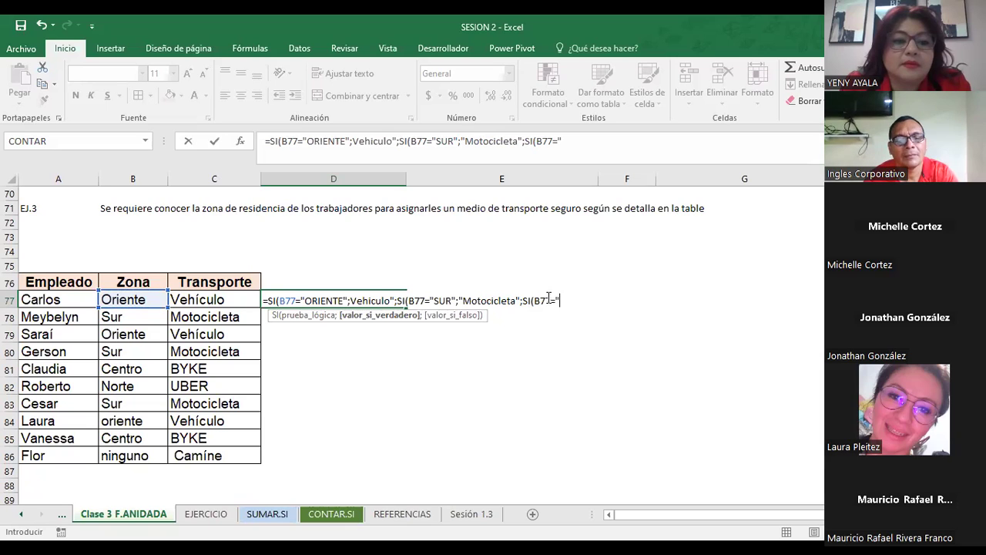
type("Centro\";")
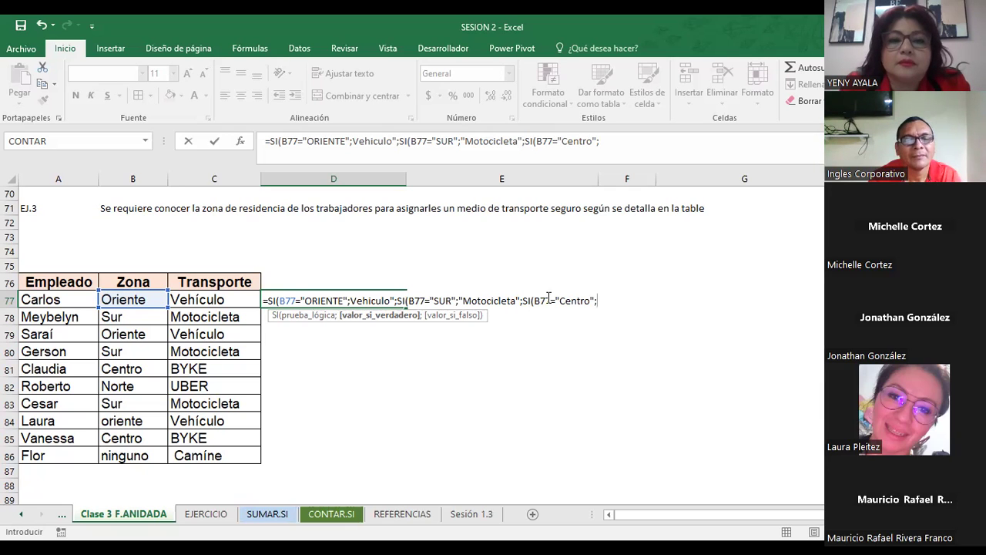
type("B")
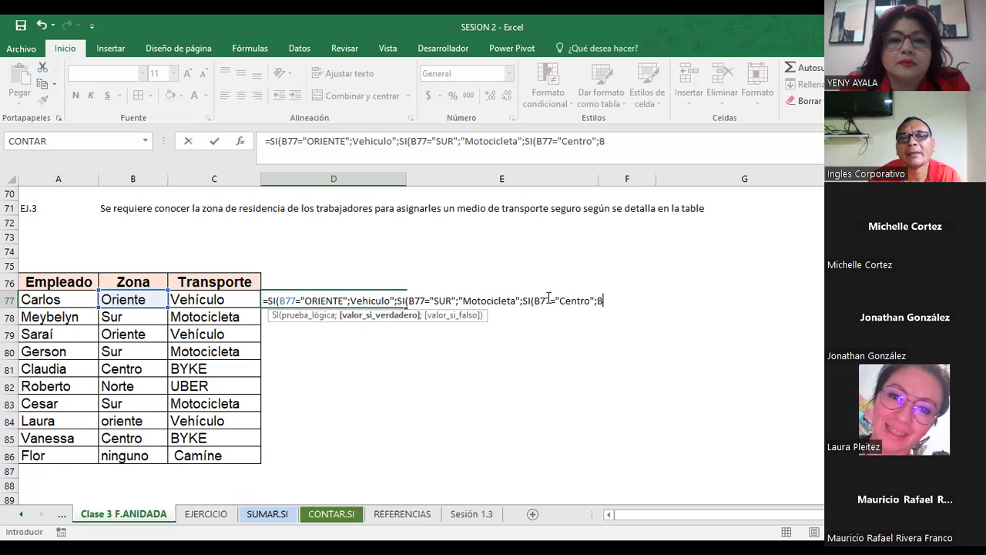
type("YKE")
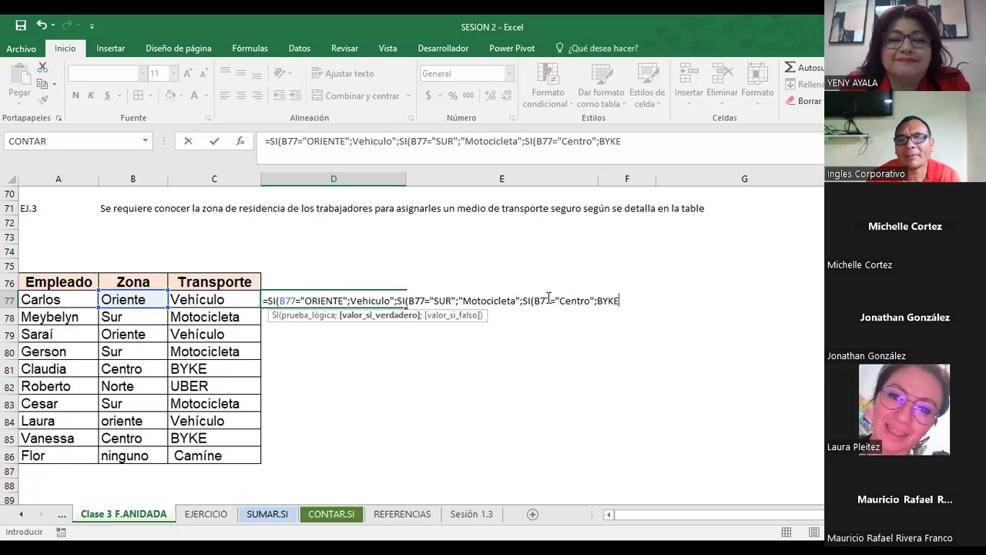
key("BackSpace")
key("BackSpace")
key("BackSpace")
key("BackSpace")
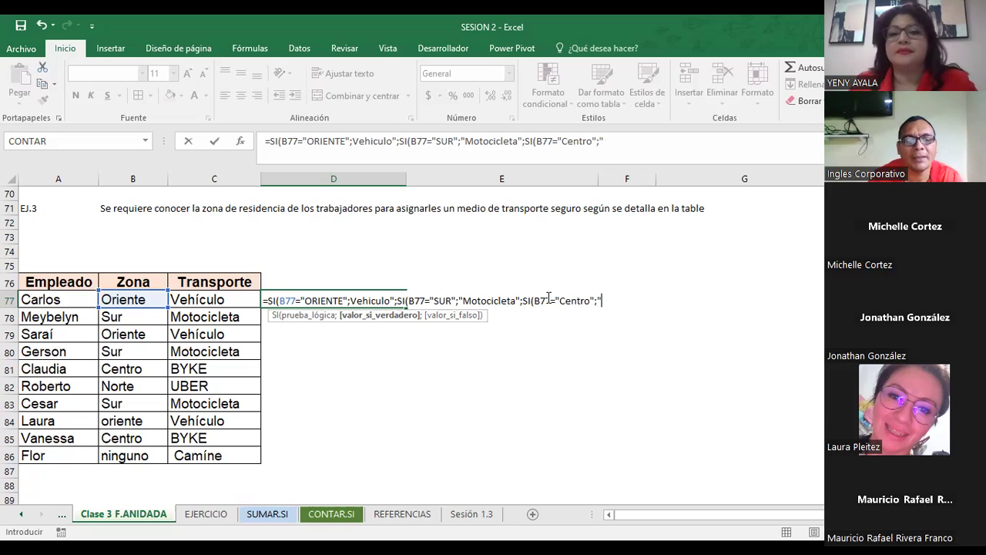
type("\"BYKE")
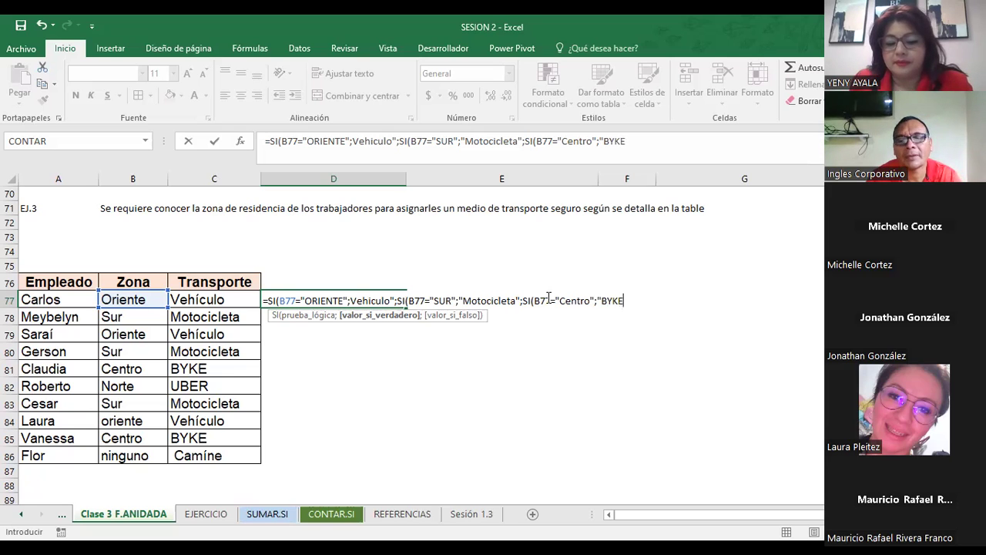
type("\"")
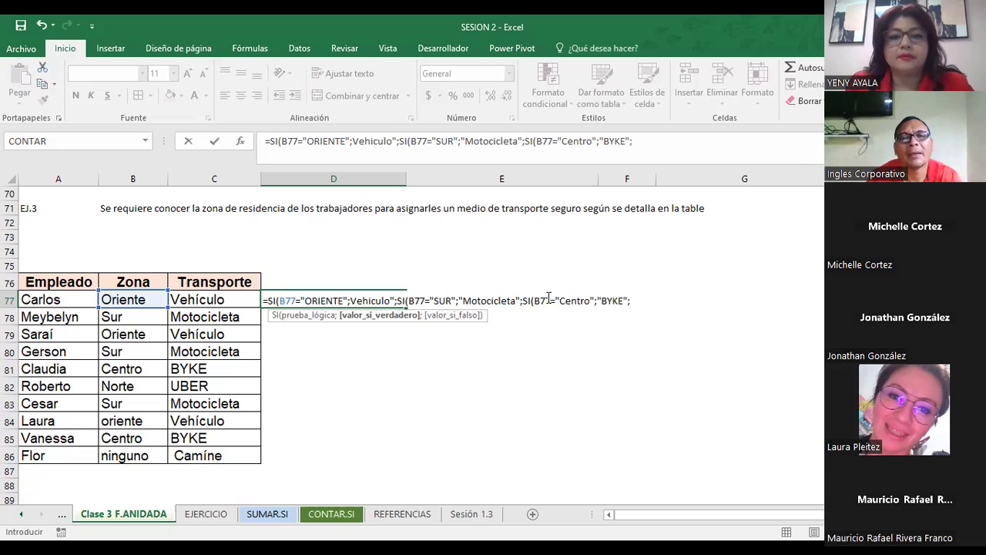
type("SI")
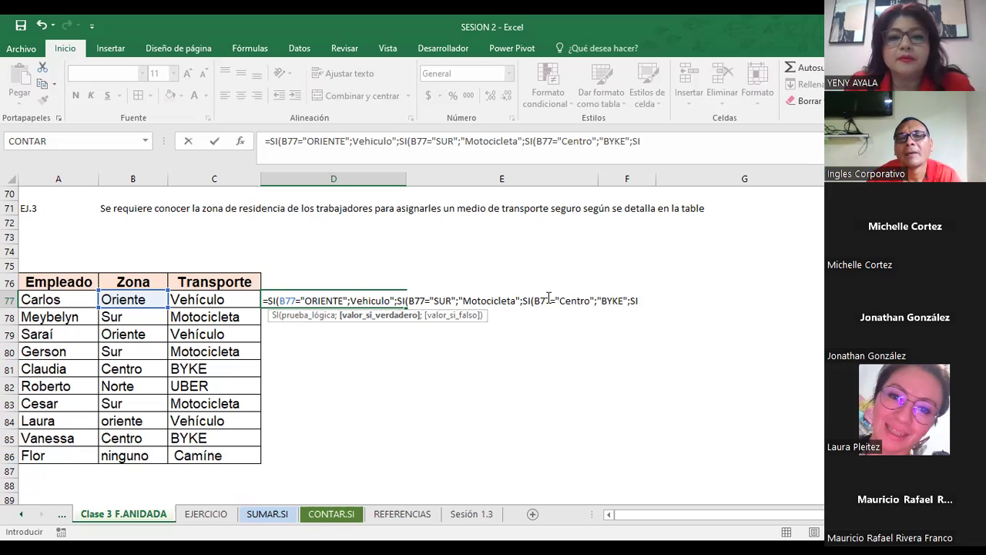
type("(")
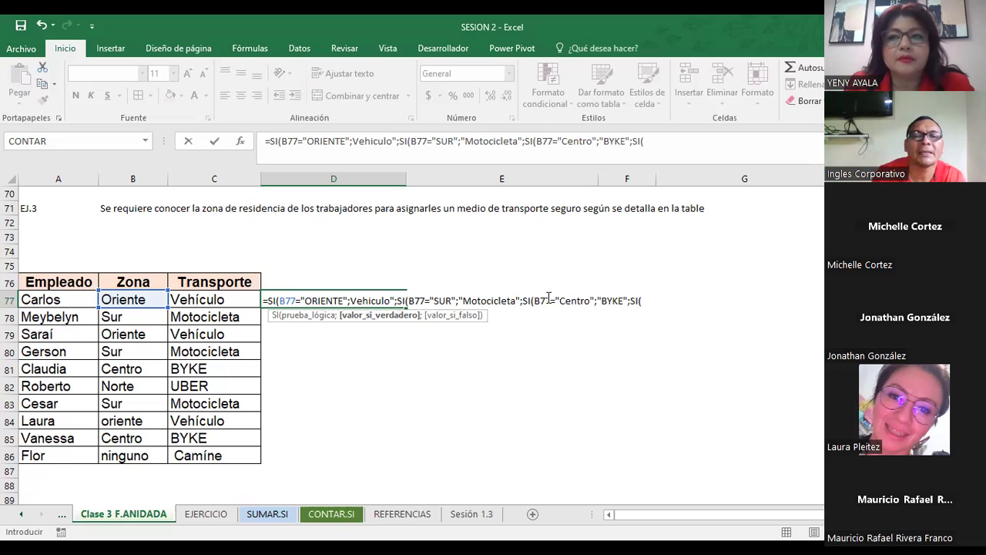
- Add the fourth nested test B77="NORTE" returning "UBER"
left_click(128, 302)
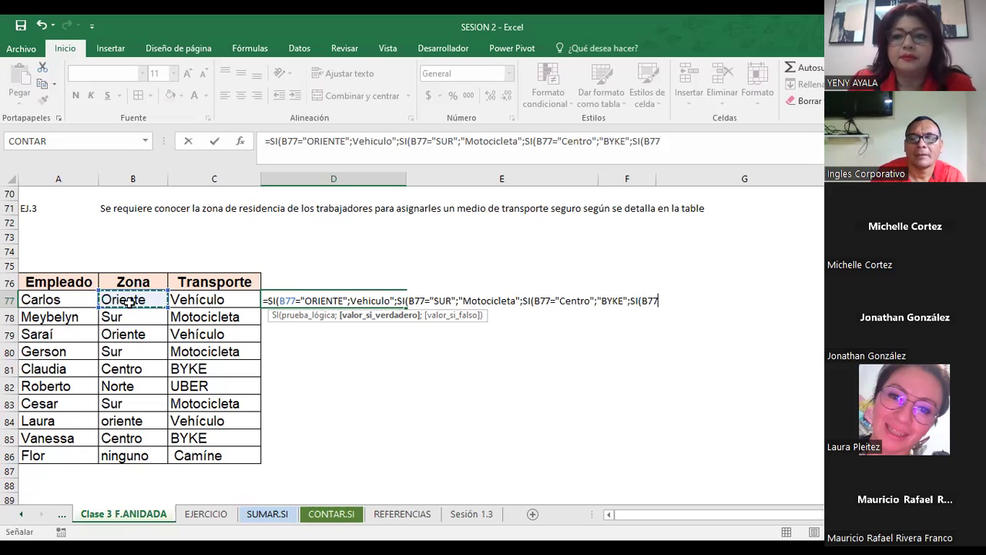
type("=")
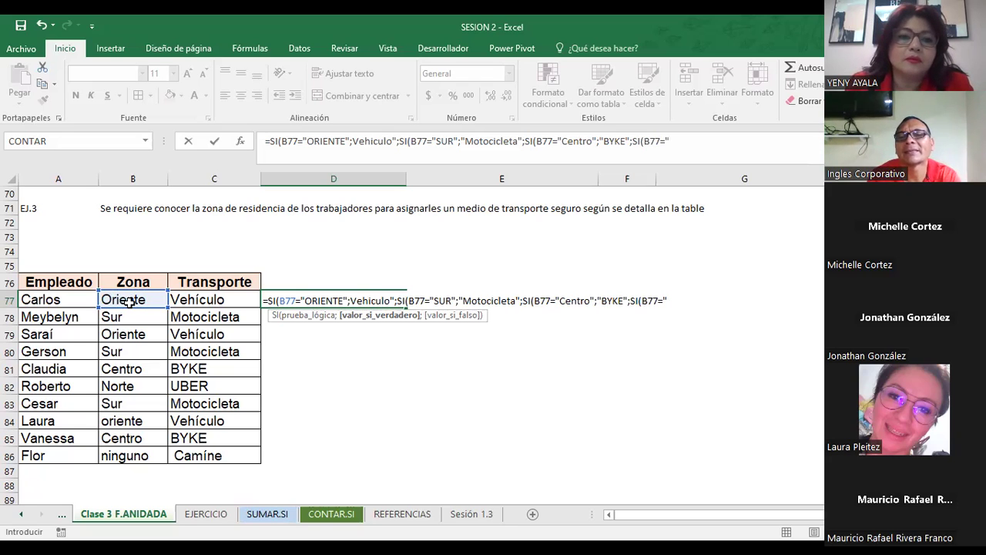
type("NORTE\"")
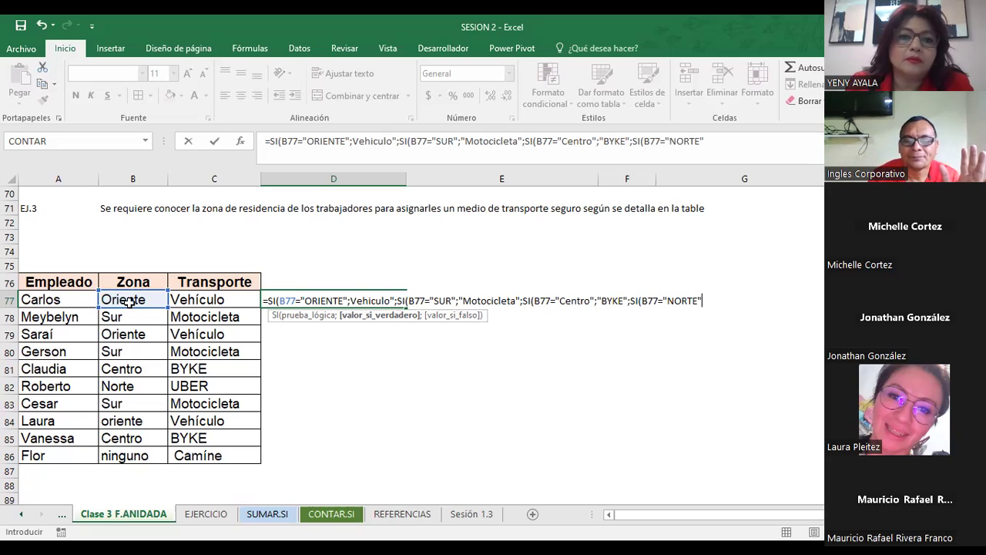
type(";")
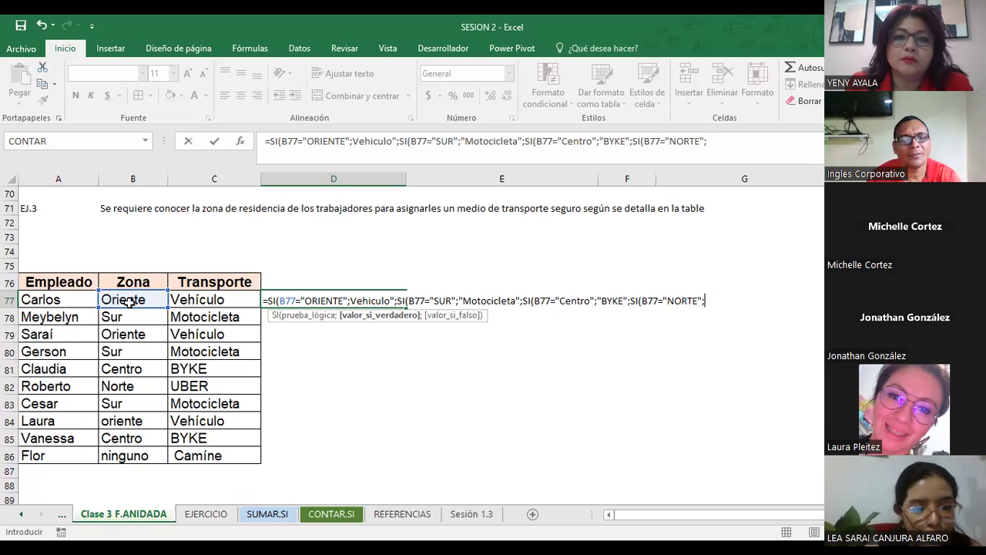
type("\"UBER")
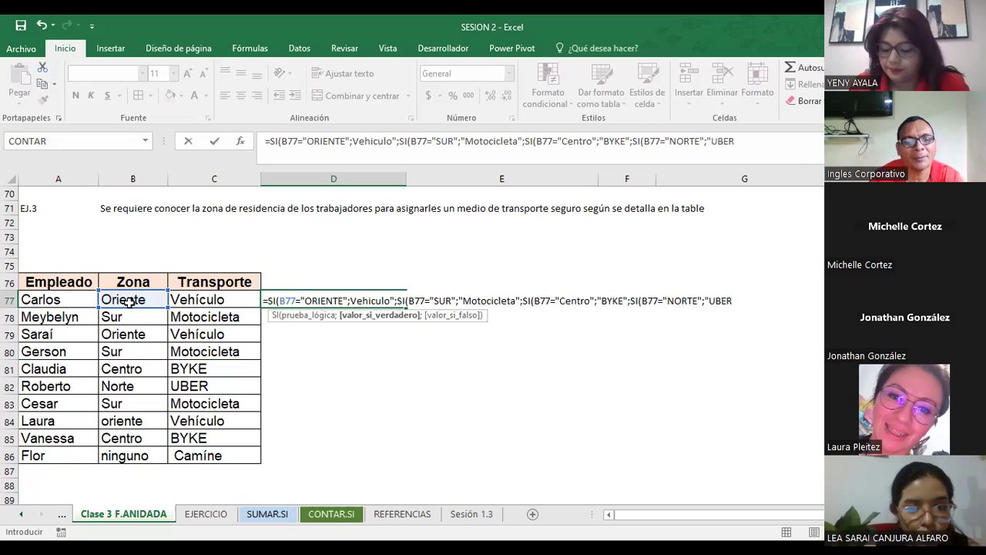
type("\"")
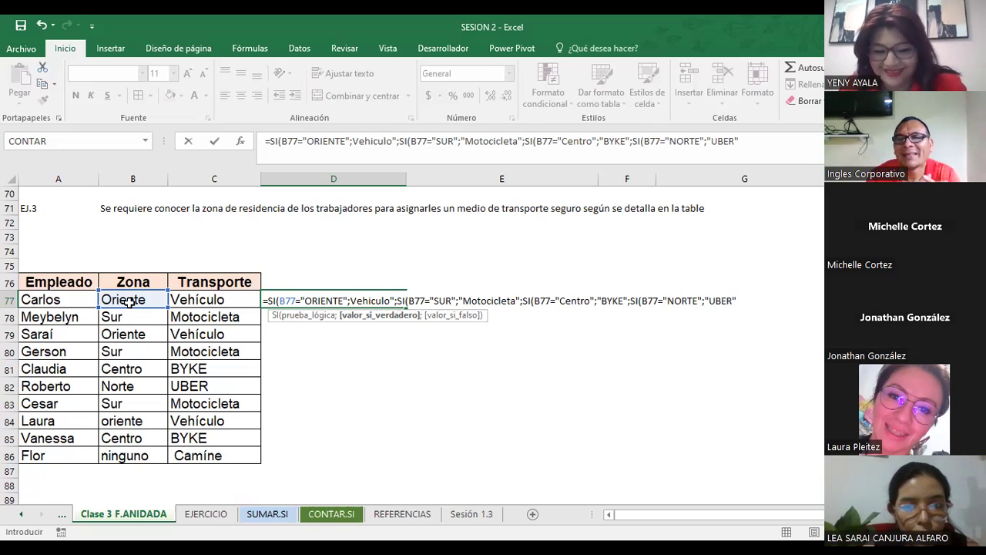
type(";")
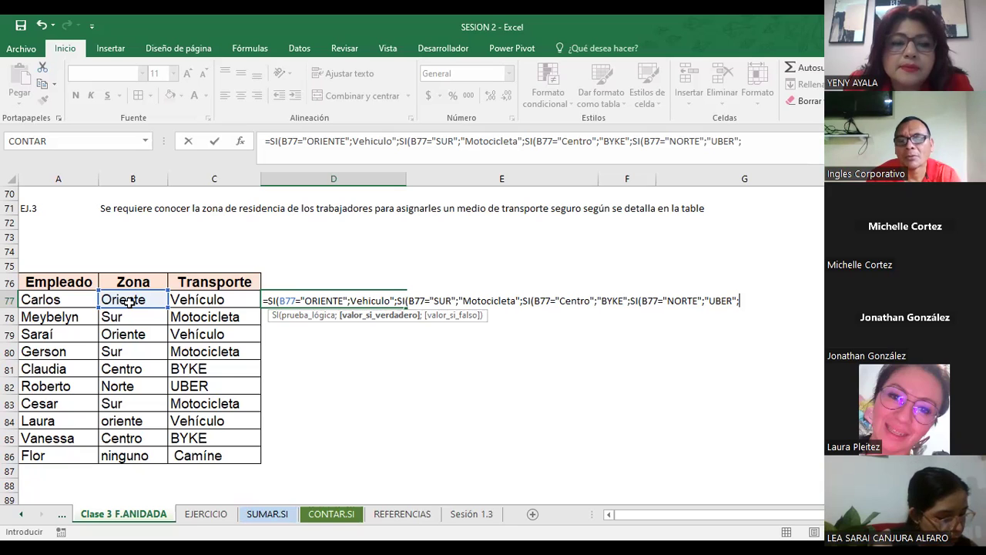
- Close the formula with a 0 default and closing parentheses, enter it, and dismiss the error
type("0")
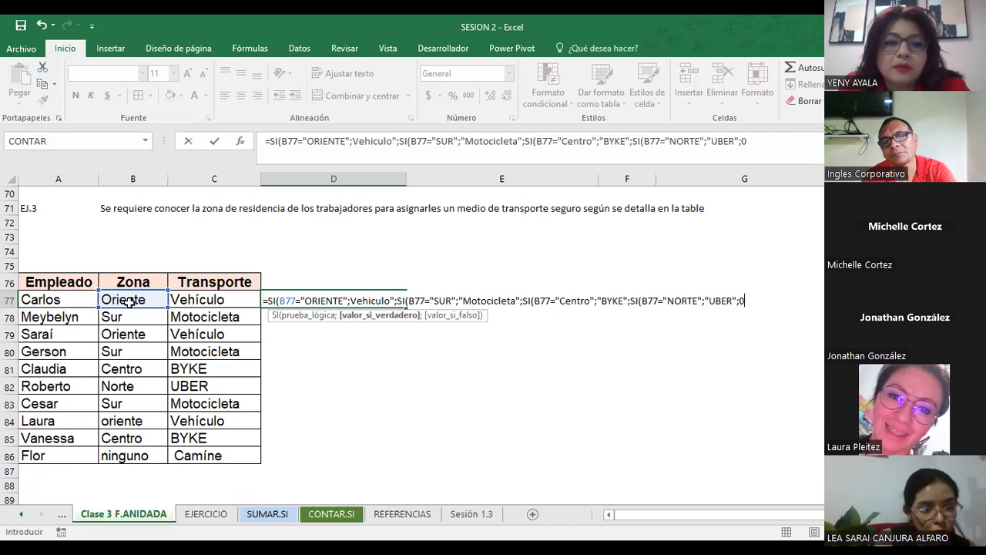
type("))")
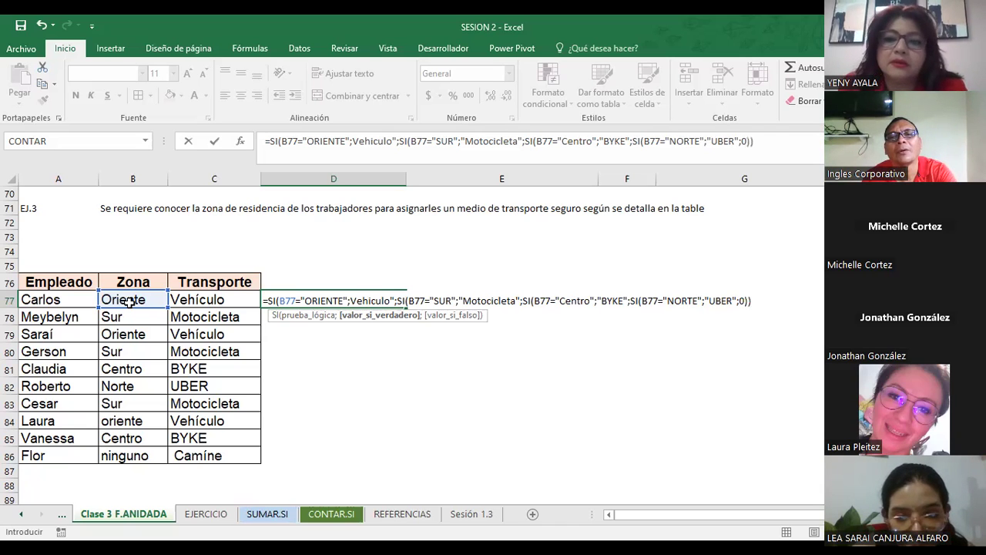
type("))")
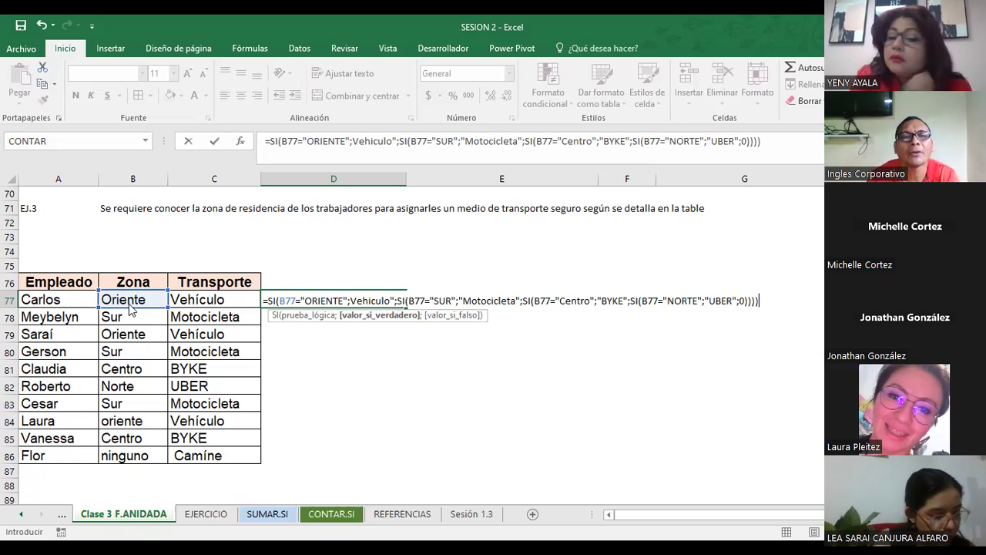
key("Return")
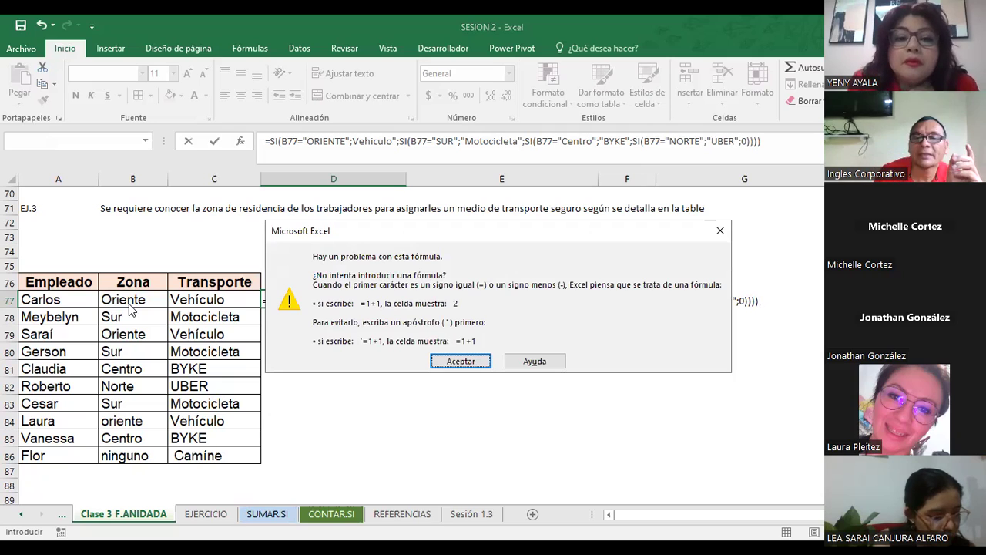
left_click(462, 364)
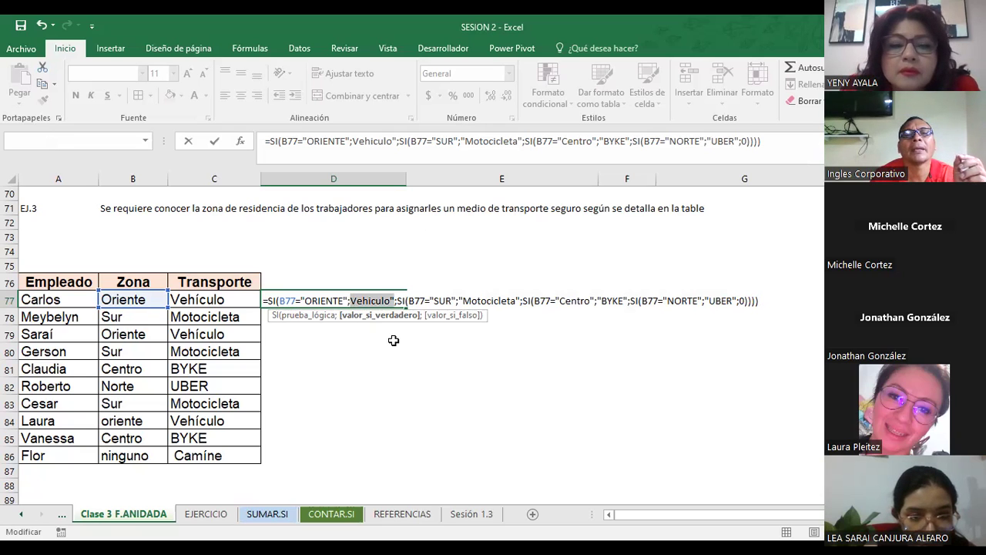
key("Right")
- Add the missing quote before Vehiculo, enter the formula, and colour D77:D85 red
type("\"")
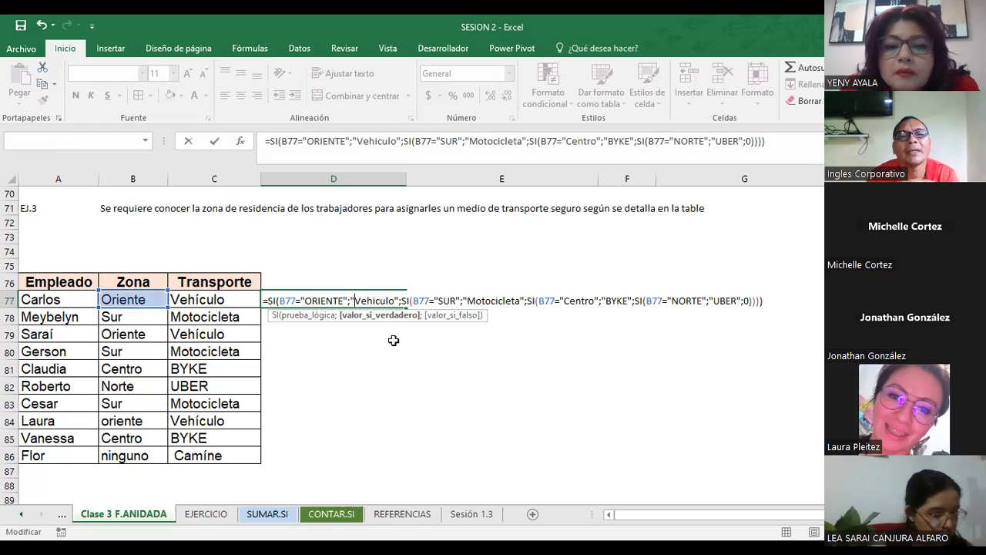
key("Return")
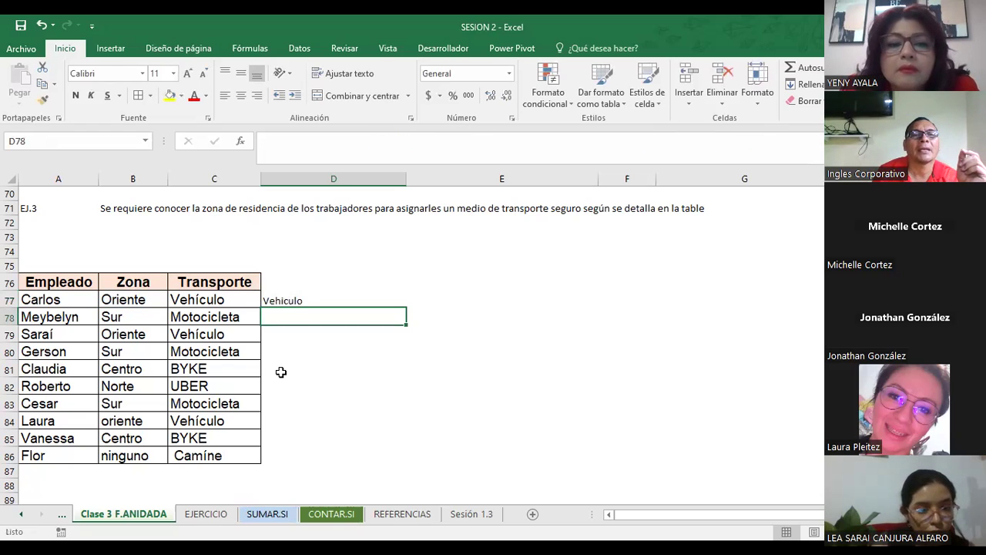
left_click_drag(285, 300, 275, 455)
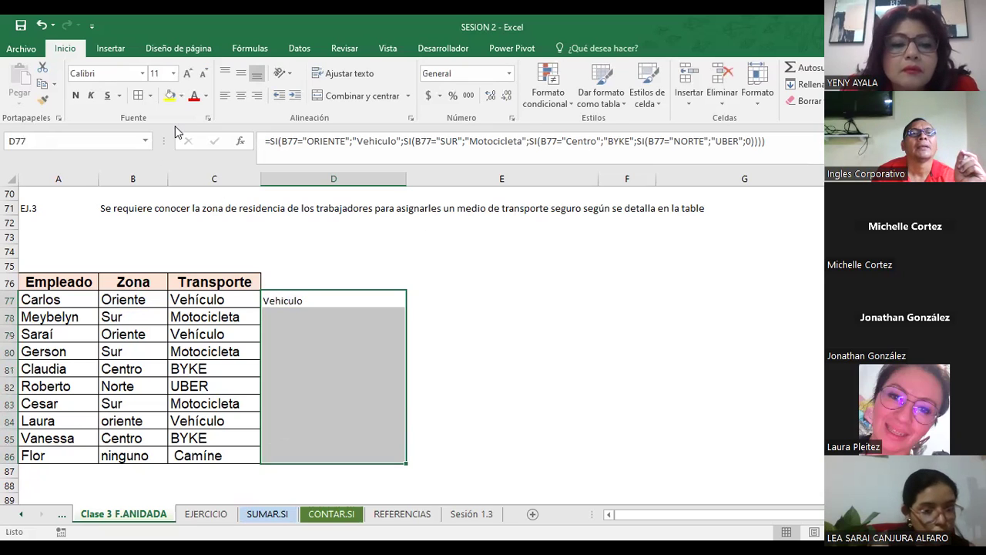
left_click(194, 96)
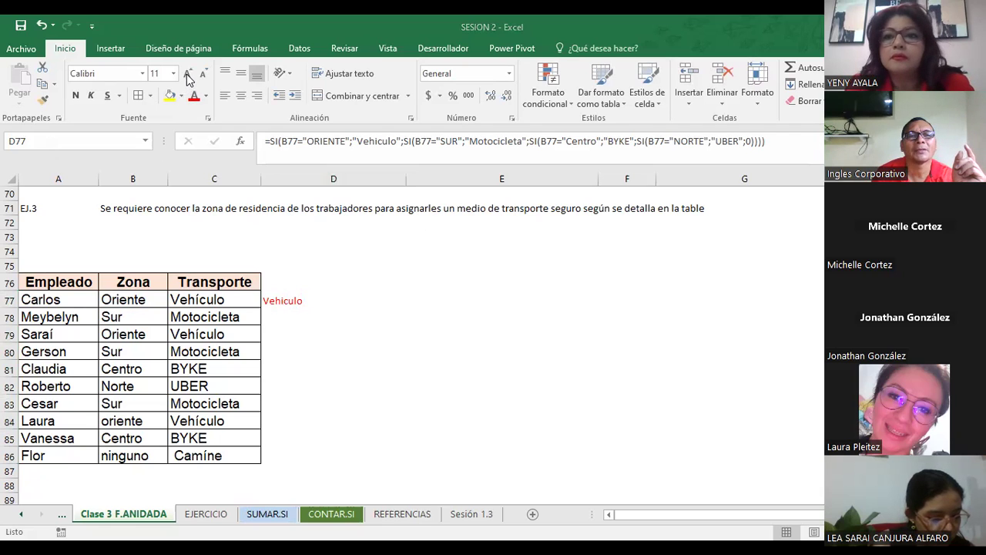
- Increase the transport results' font size to 18
double_click(188, 76)
left_click(188, 76)
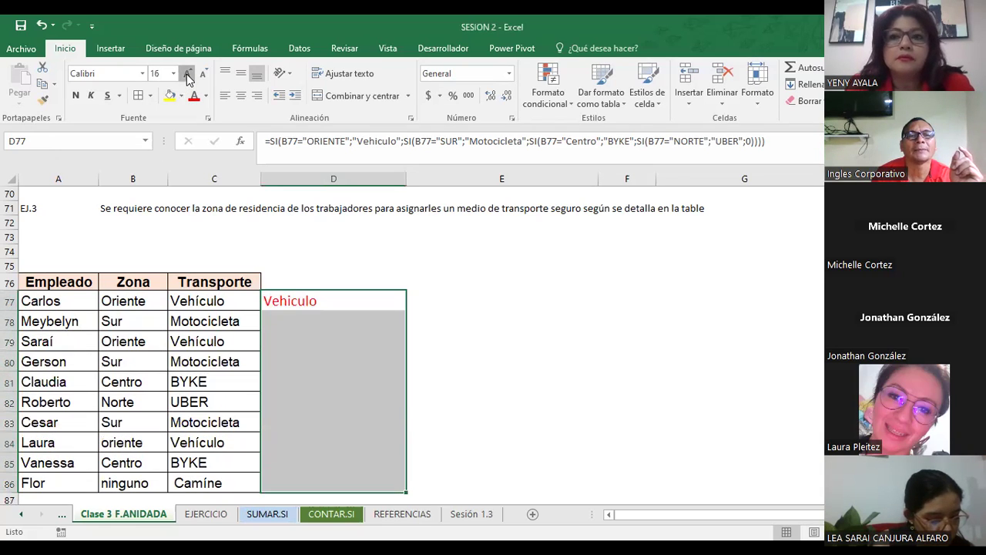
left_click(188, 75)
key("Right")
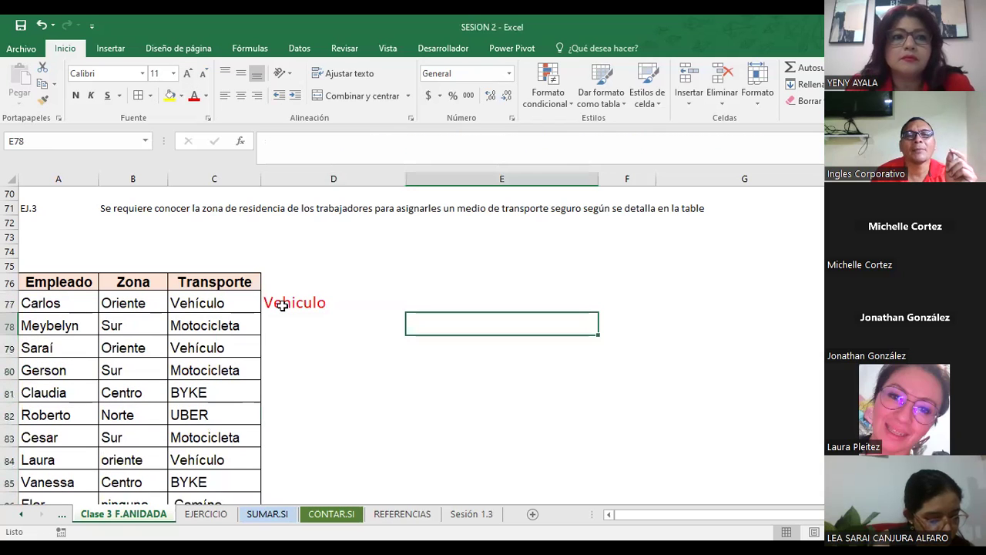
- Fill D77's formula down through D86
left_click(285, 304)
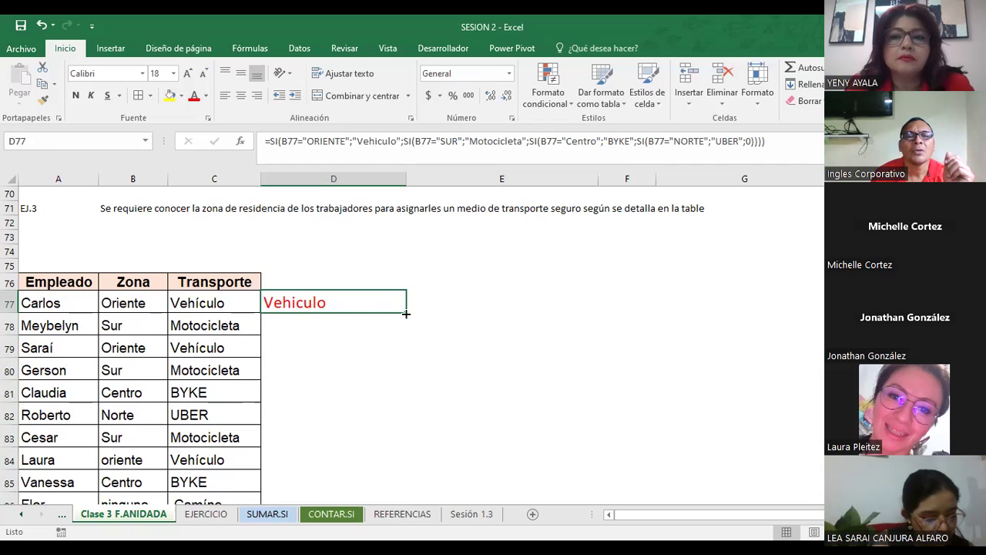
left_click_drag(406, 313, 406, 354)
left_click_drag(406, 407, 391, 475)
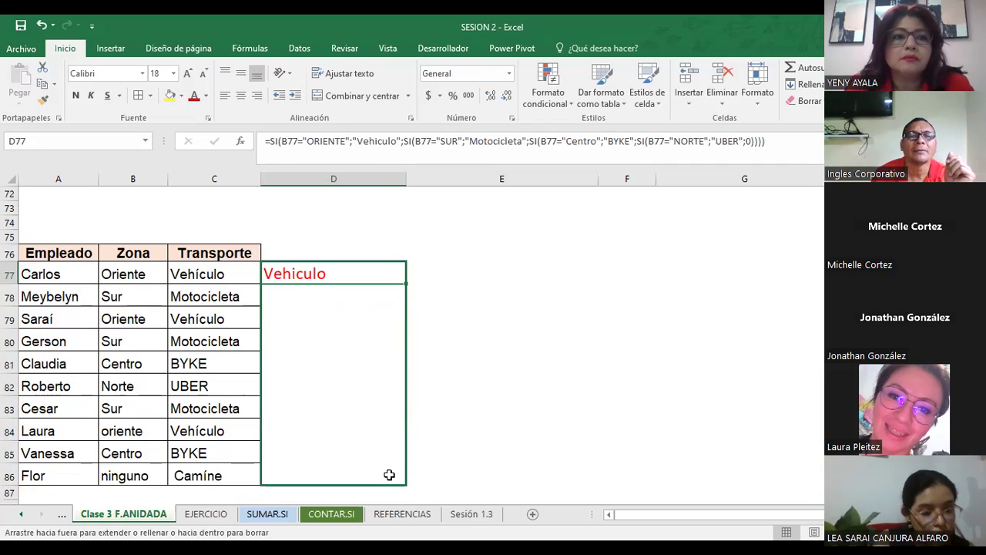
left_click_drag(391, 475, 392, 475)
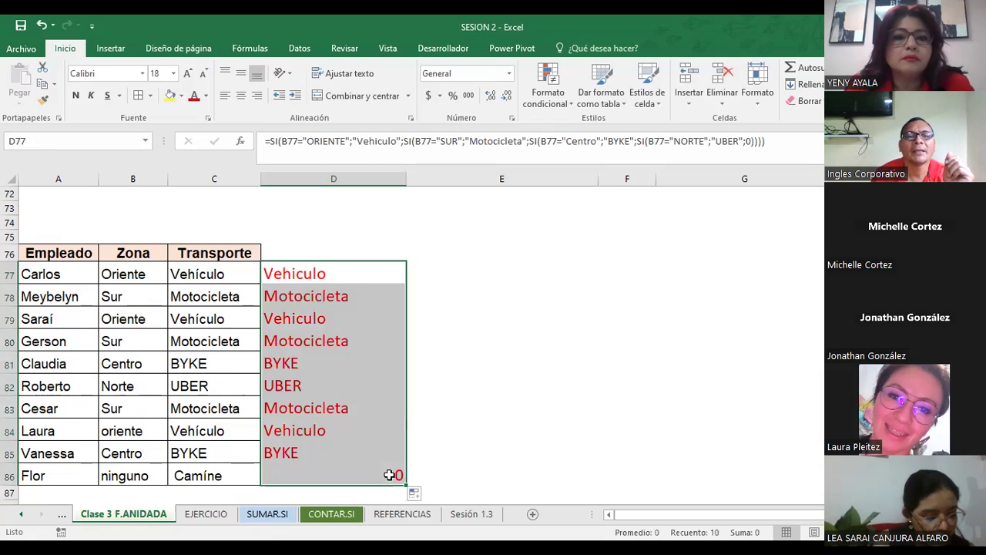
left_click(452, 388)
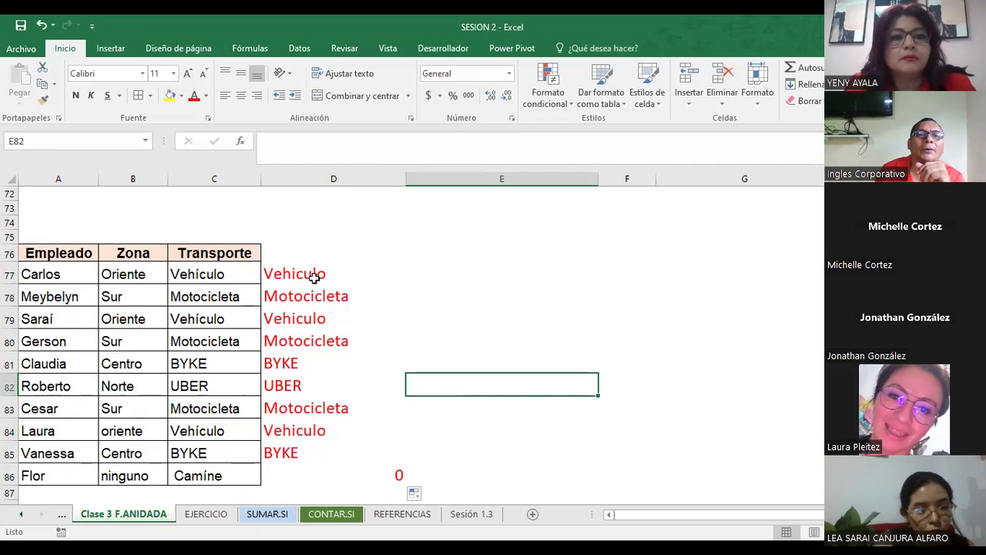
left_click(287, 277)
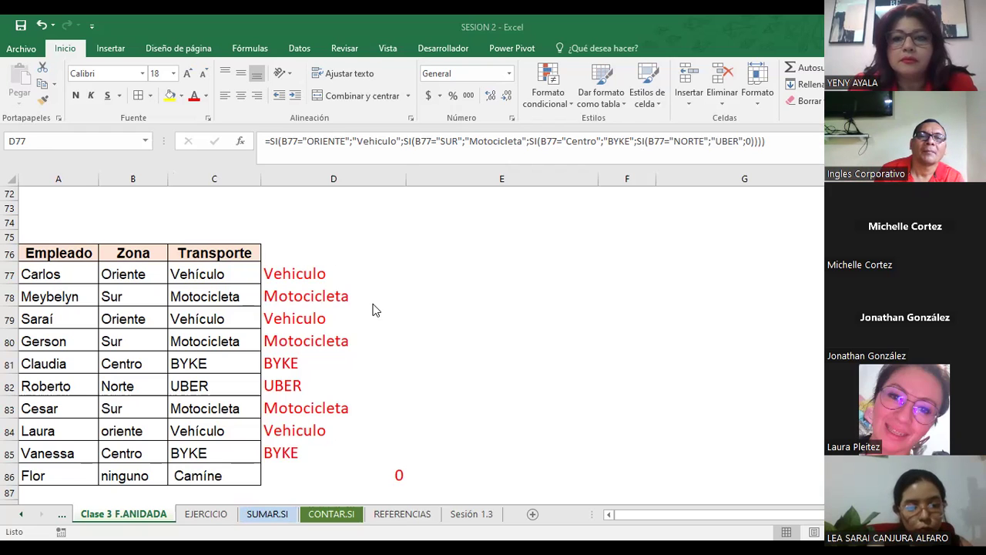
- Scroll down to the age-stage exercise in rows 88–108 and select B94
scroll(375, 312, "down", 5)
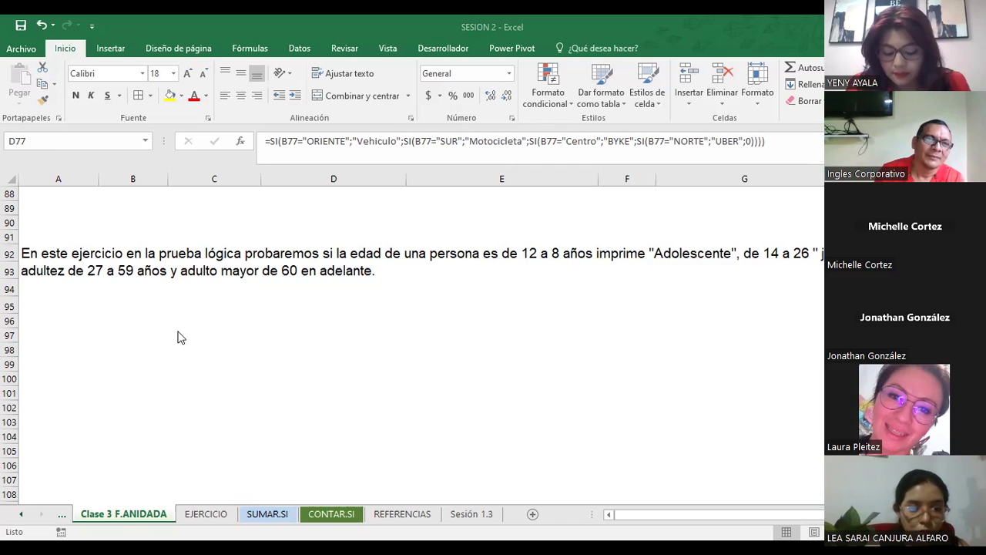
left_click(176, 303)
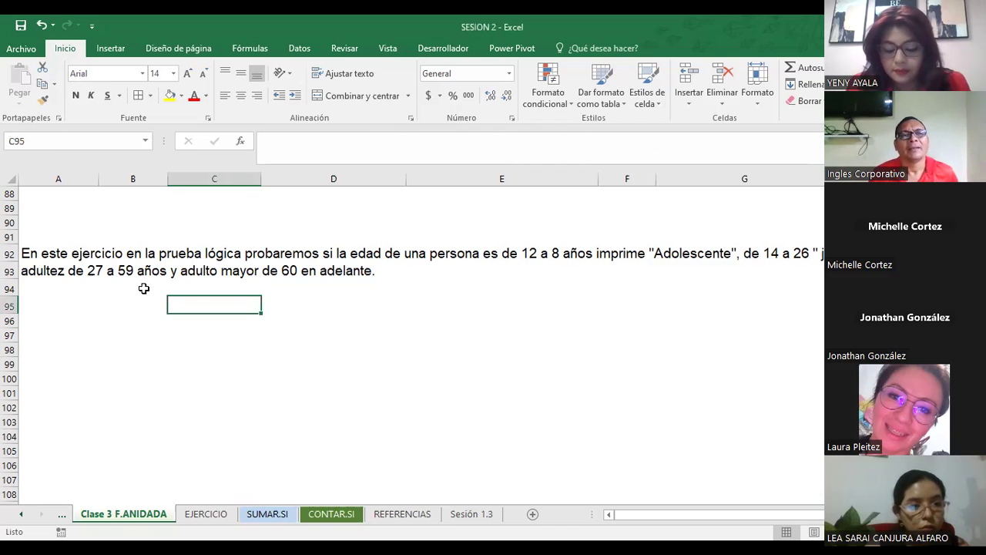
left_click(146, 295)
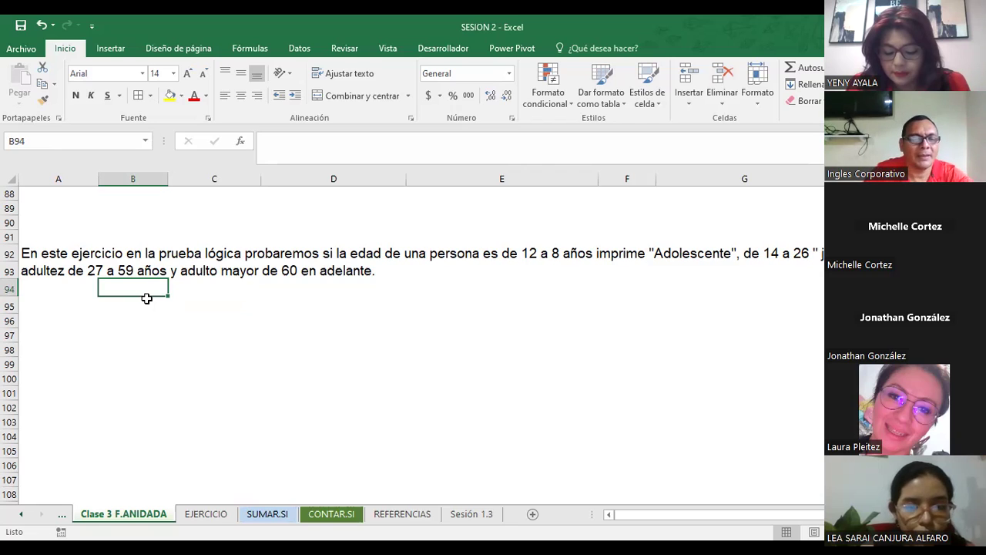
- Enter EDADES in B95, moved from B94, and ETAPA in C95
type("EDADES")
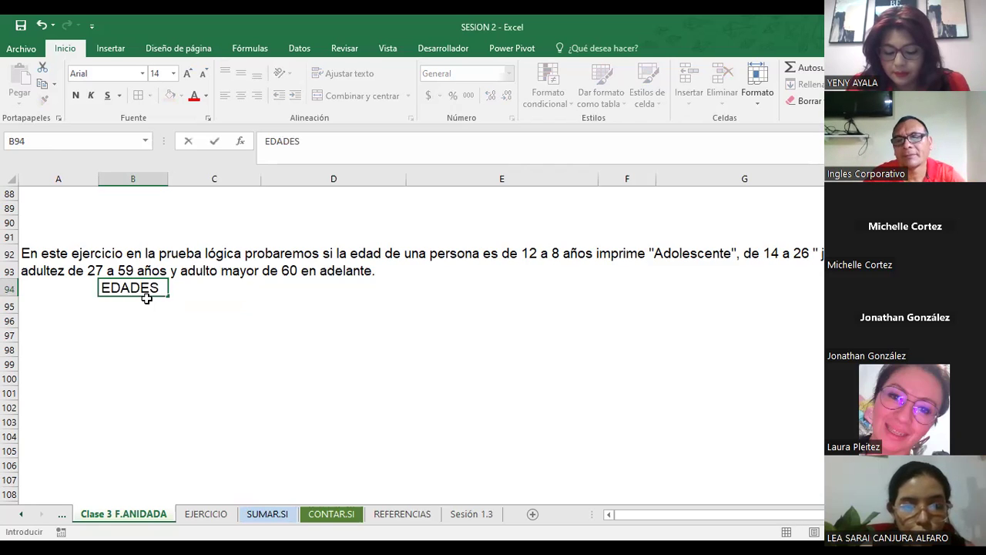
key("Tab")
left_click(146, 298)
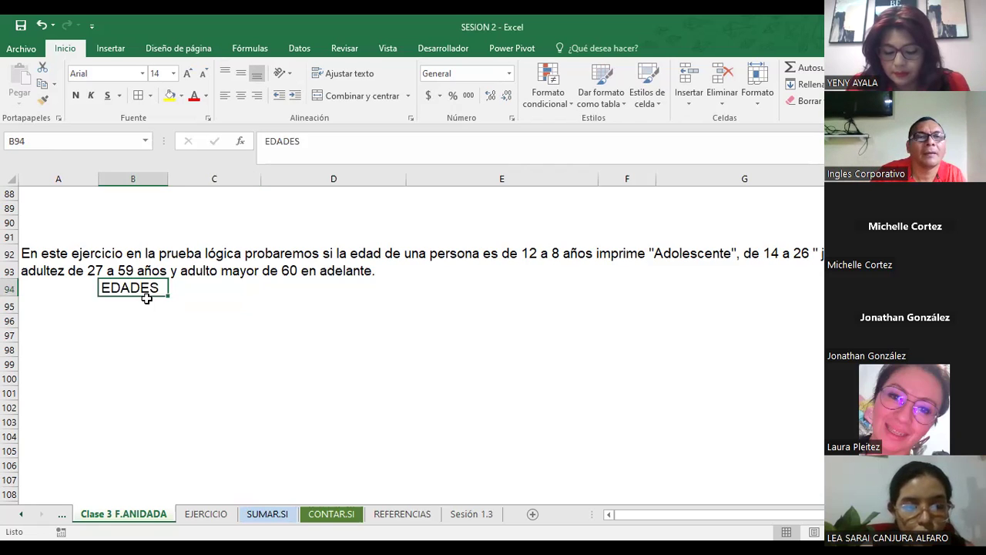
key("Delete")
left_click(146, 299)
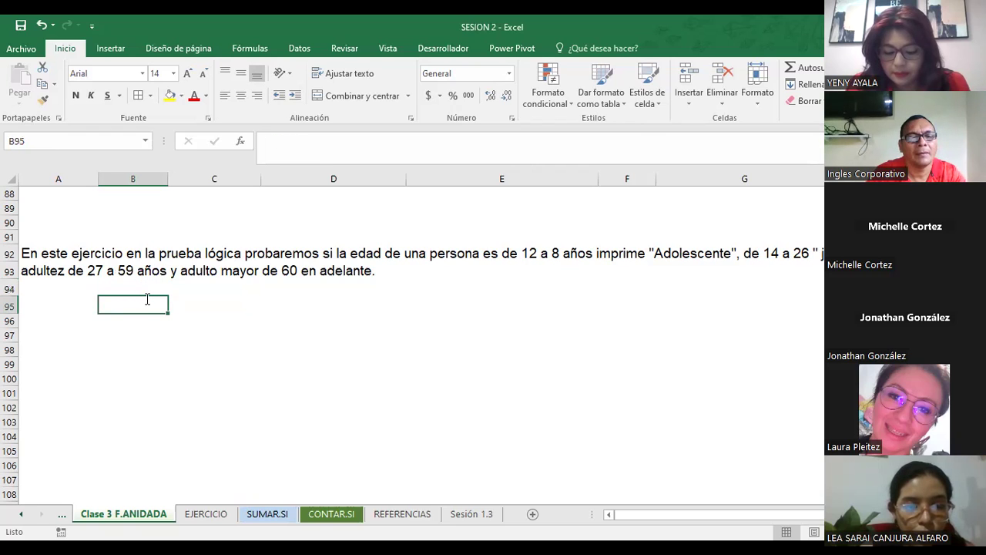
type("EDADES")
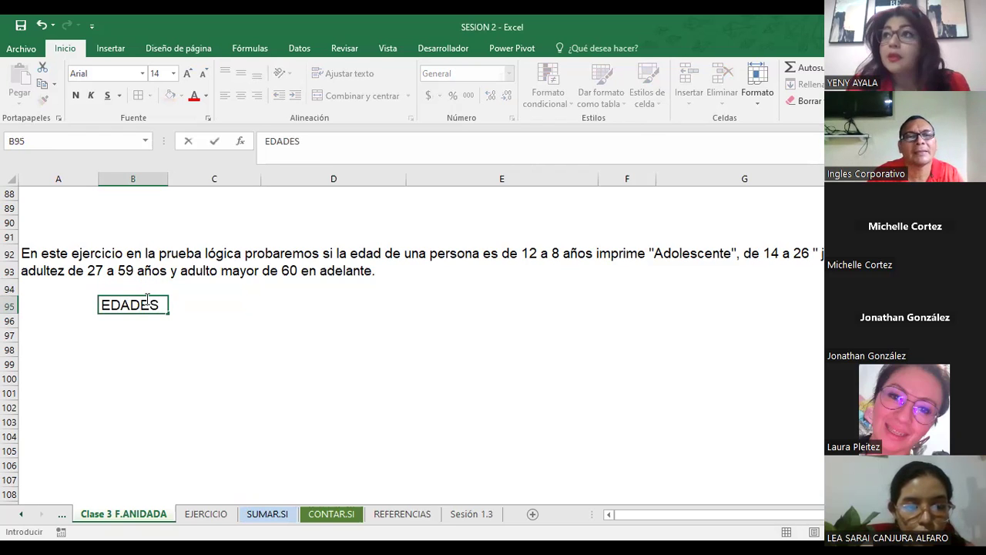
key("Tab")
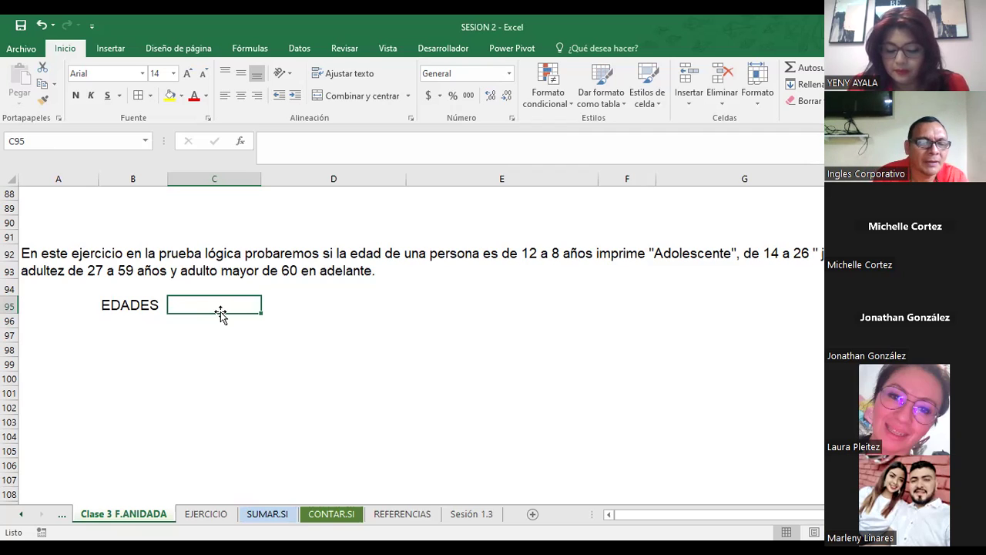
type("ETAPA")
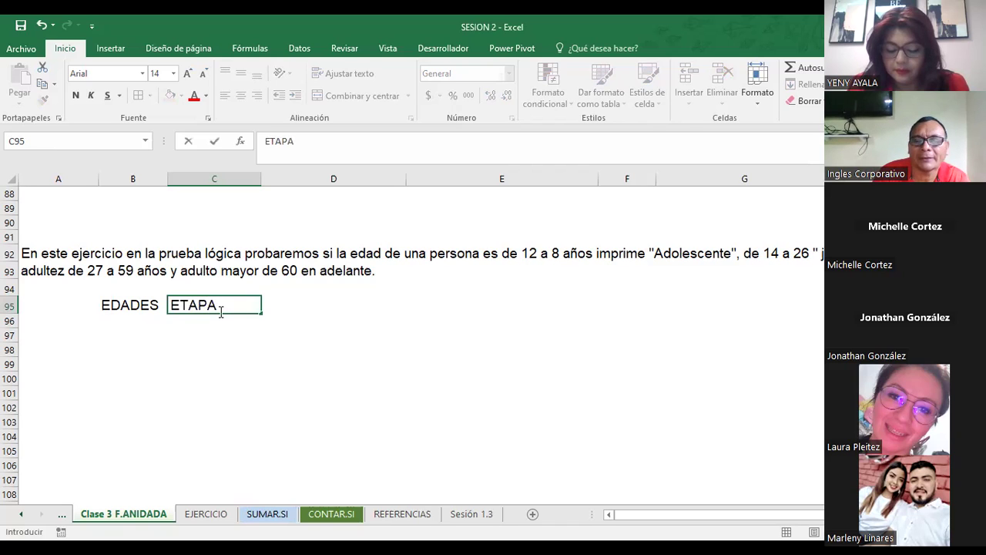
key("Return")
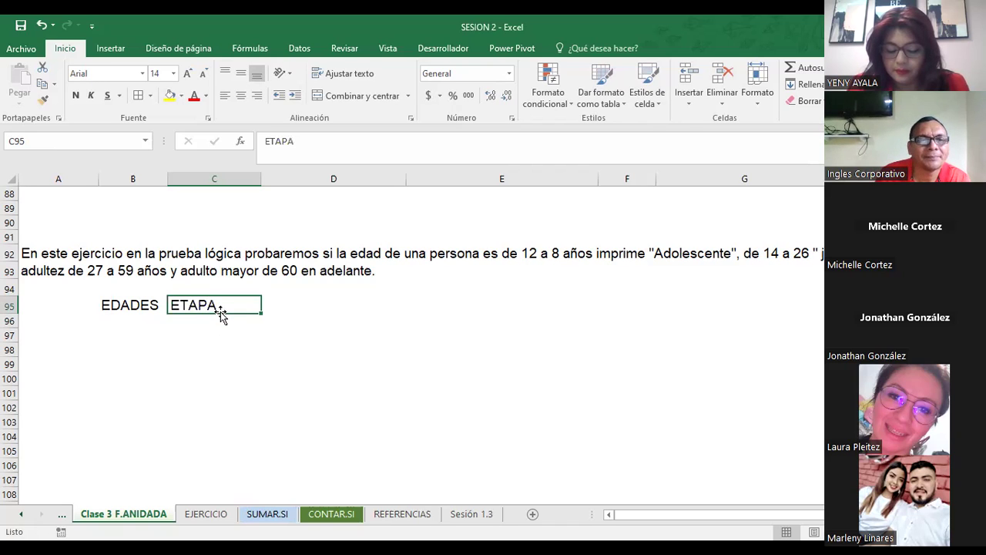
- Apply the Arial font to the age-stage table B95:C99
mouse_move(129, 306)
left_mouse_down()
mouse_move(226, 341)
mouse_move(222, 362)
left_mouse_up()
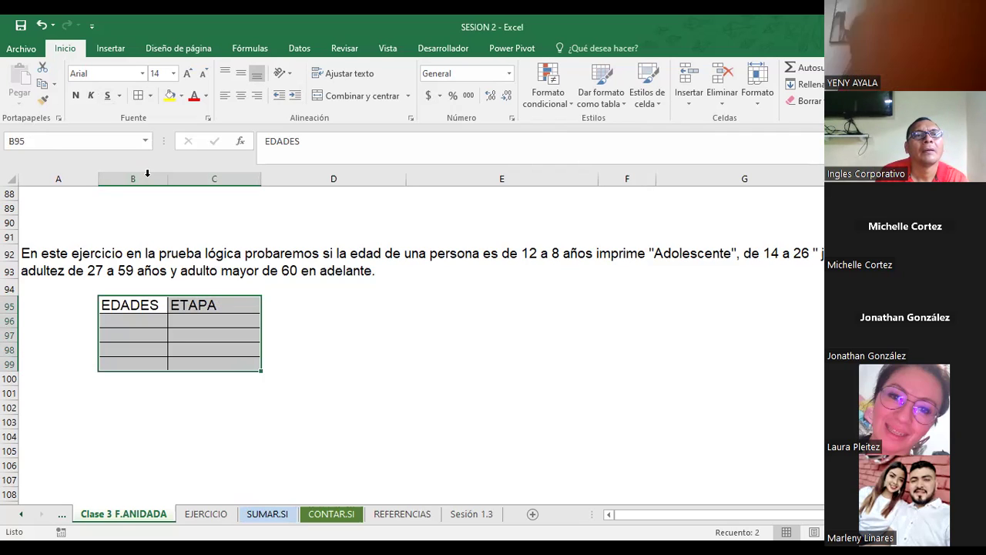
left_click(141, 74)
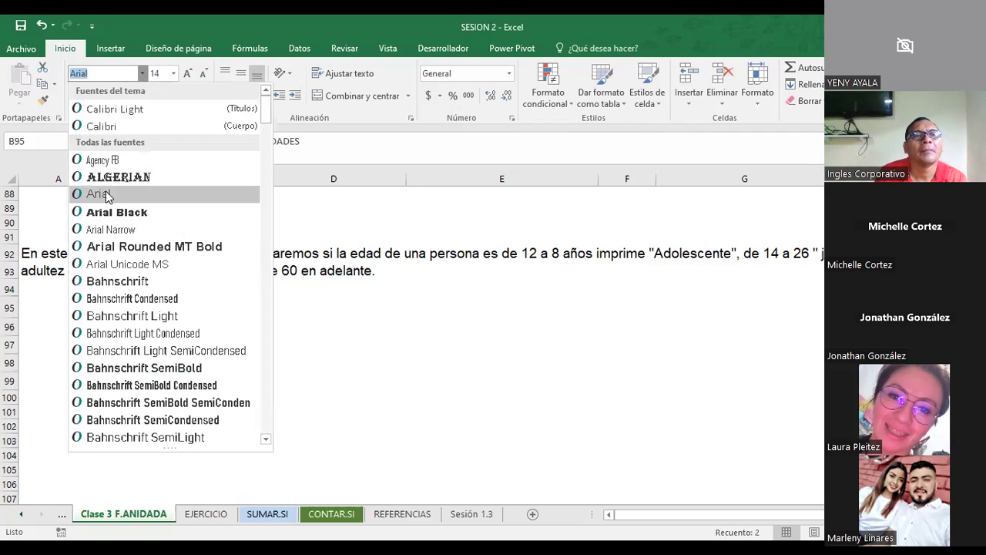
left_click(108, 194)
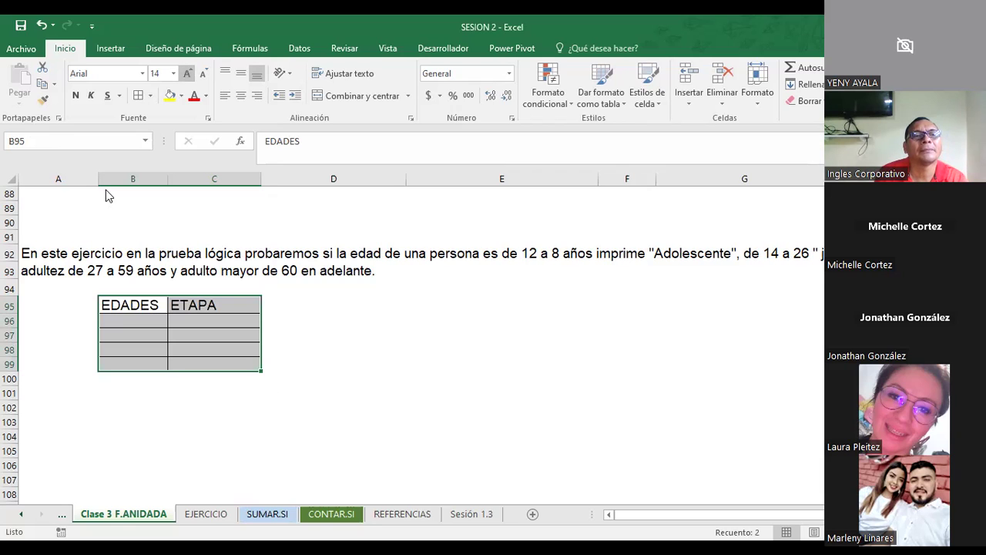
- Center the EDADES and ETAPA header cells, then select C96
left_click_drag(131, 318, 210, 307)
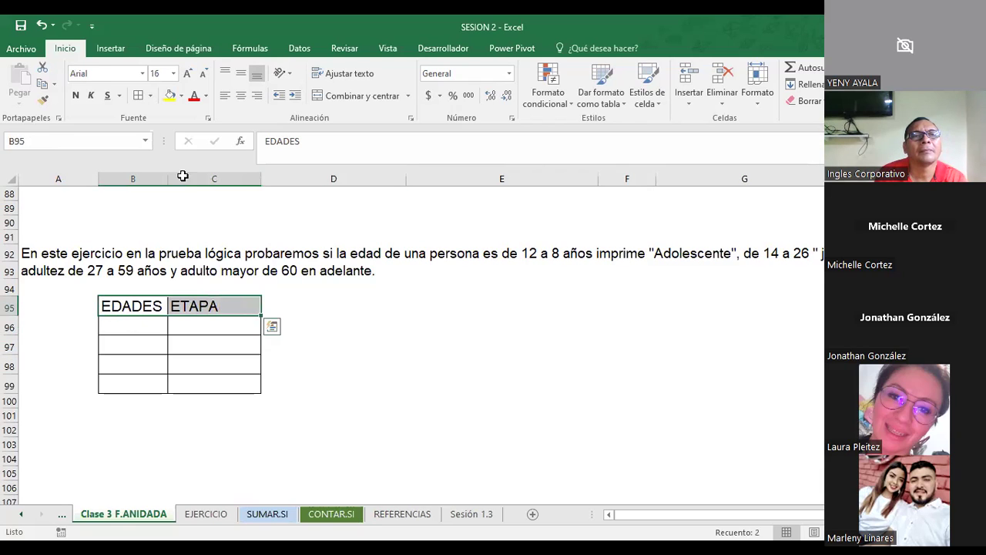
left_click(241, 95)
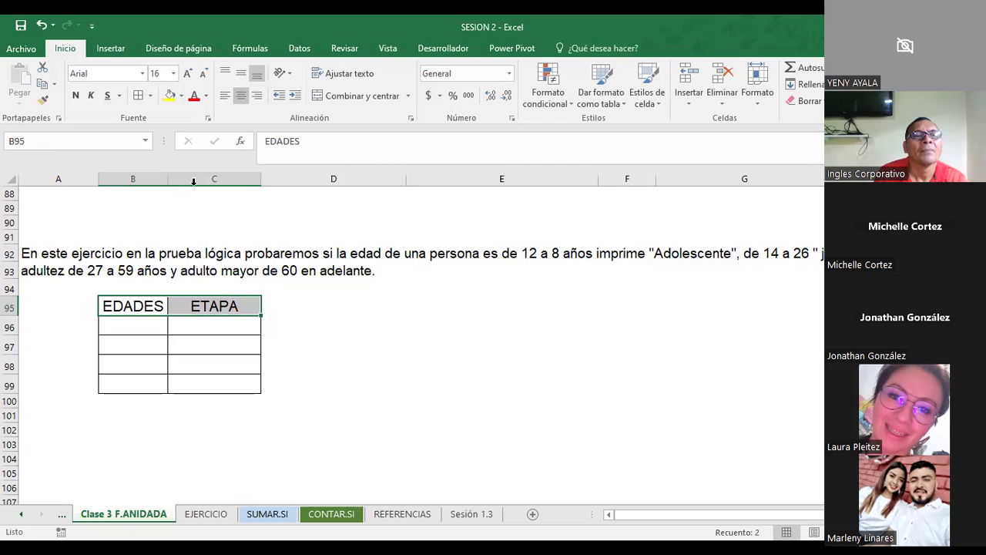
left_click(135, 326)
left_click(215, 324)
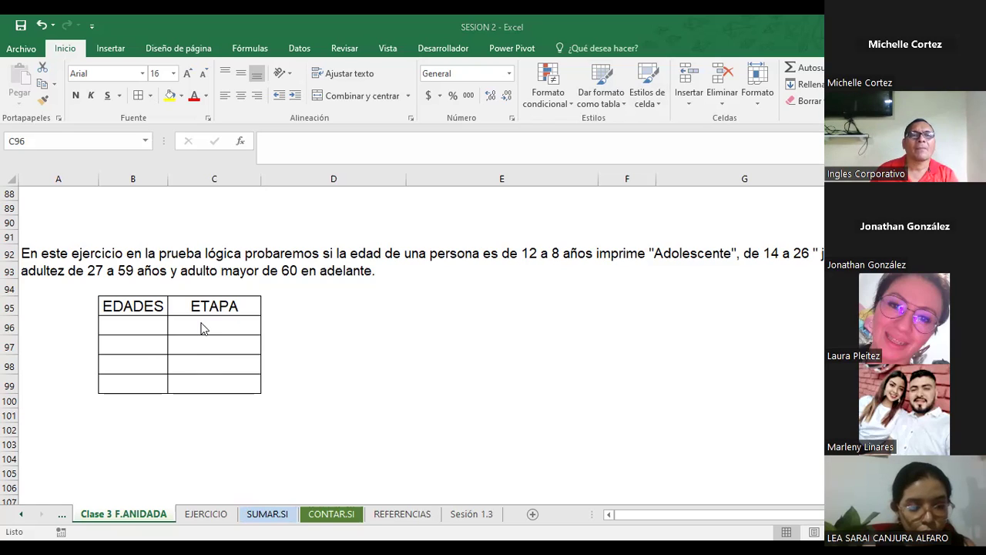
left_click(202, 327)
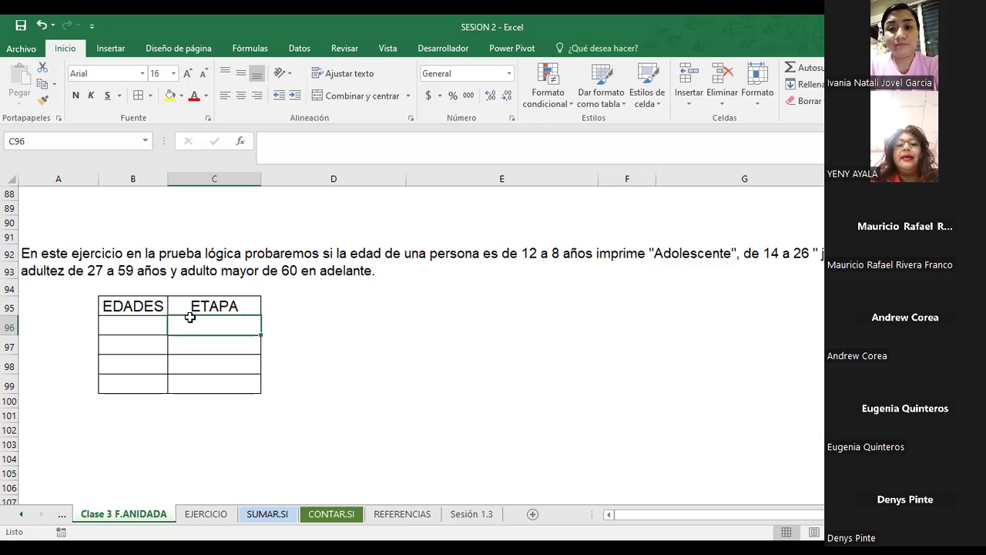
- In C96 type =SI(B96>=12;"Adolescente"; and begin a nested SI( for the false branch
type("=")
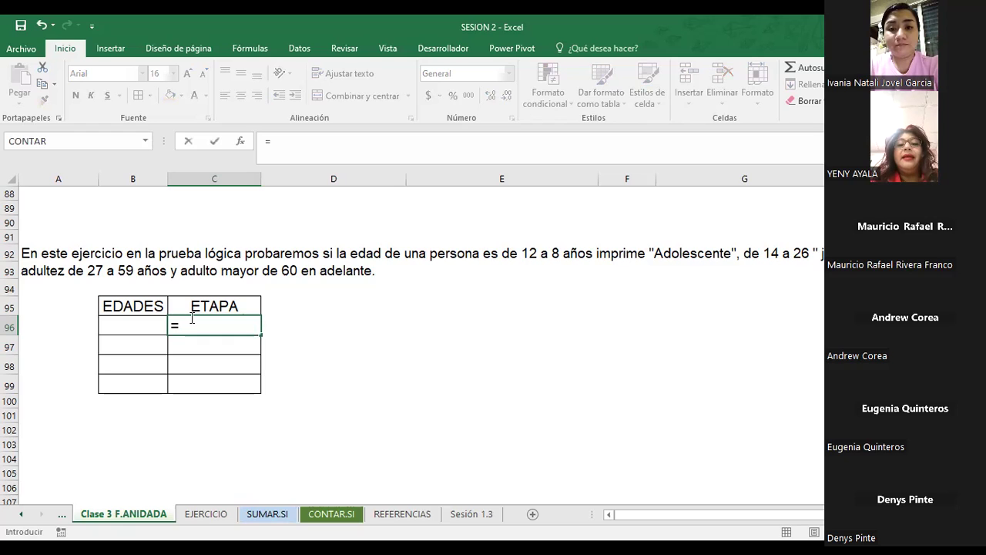
type("SI(")
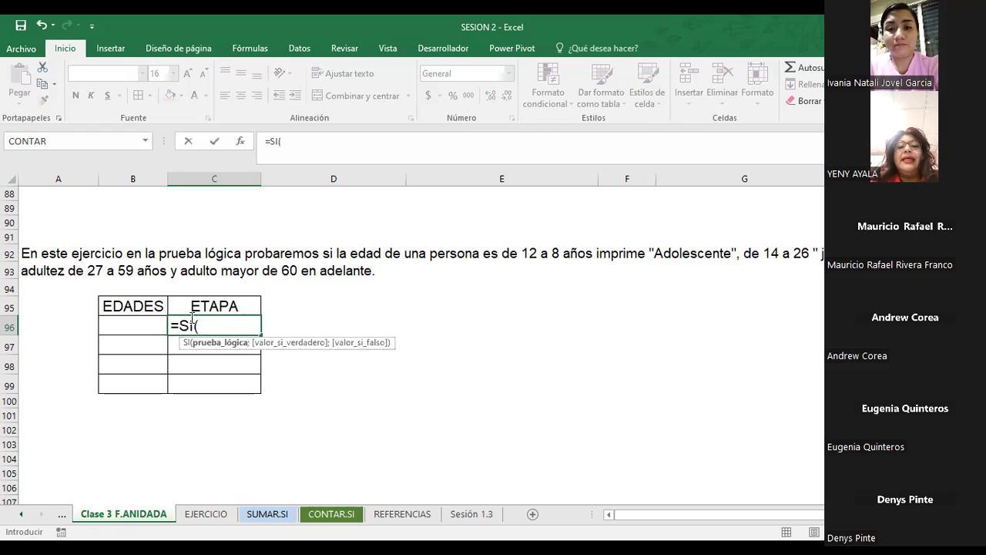
type("B")
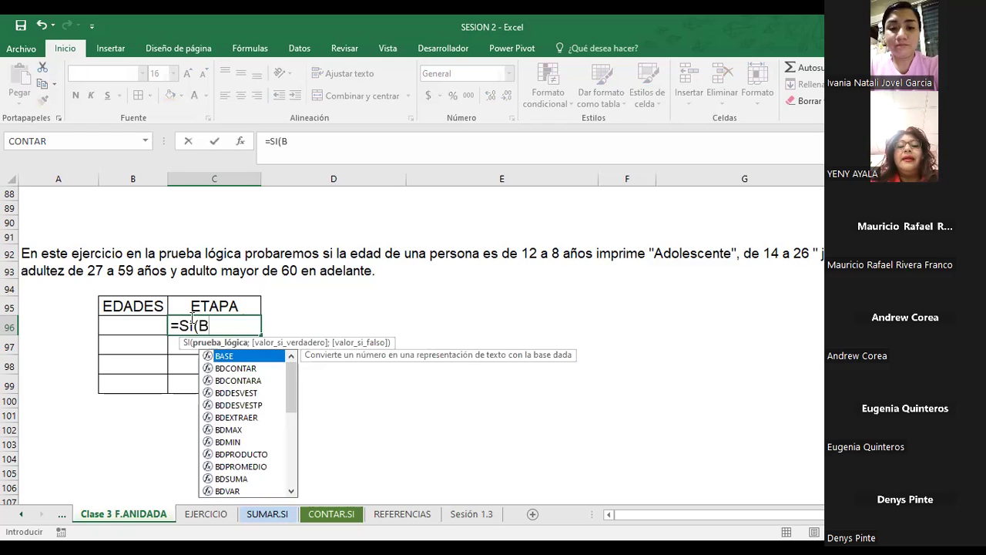
type("96")
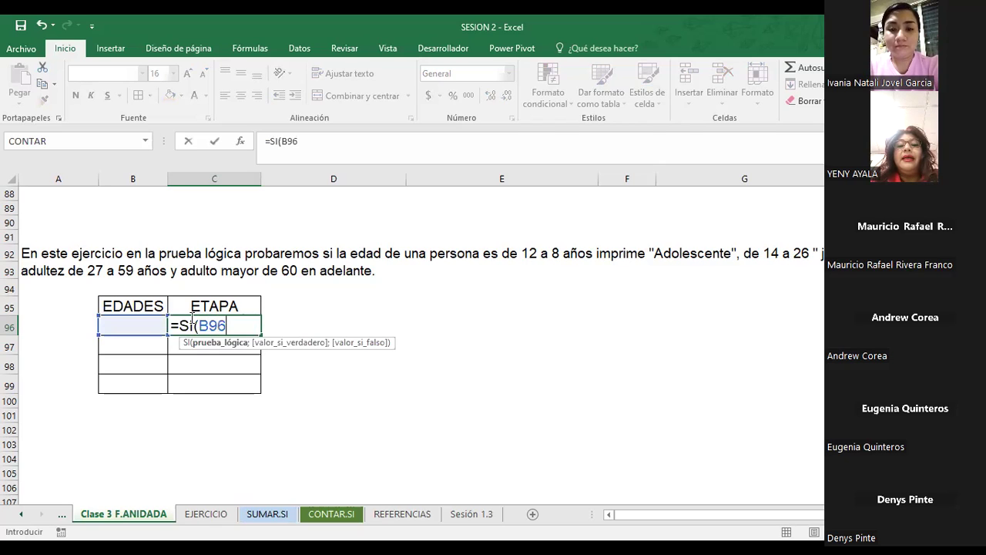
type("=")
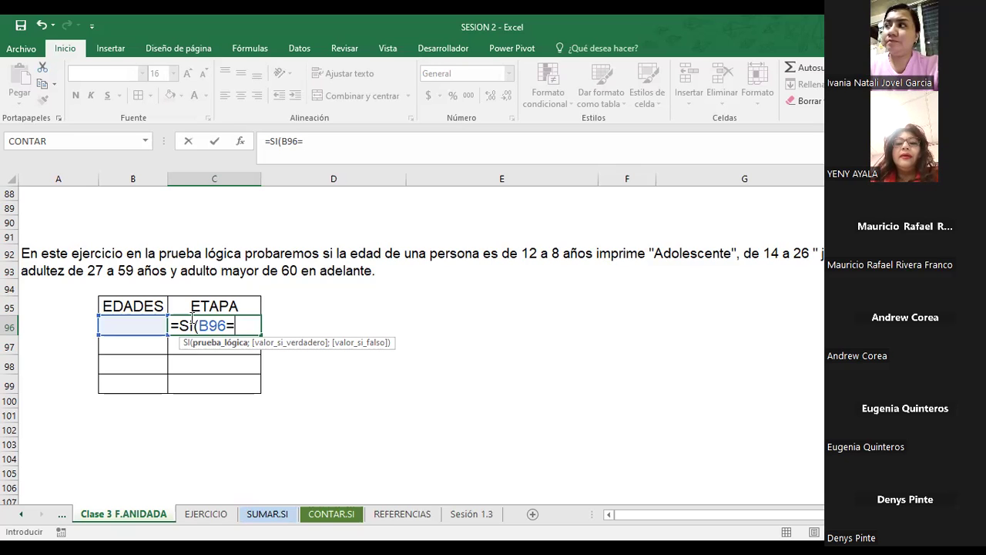
key("BackSpace")
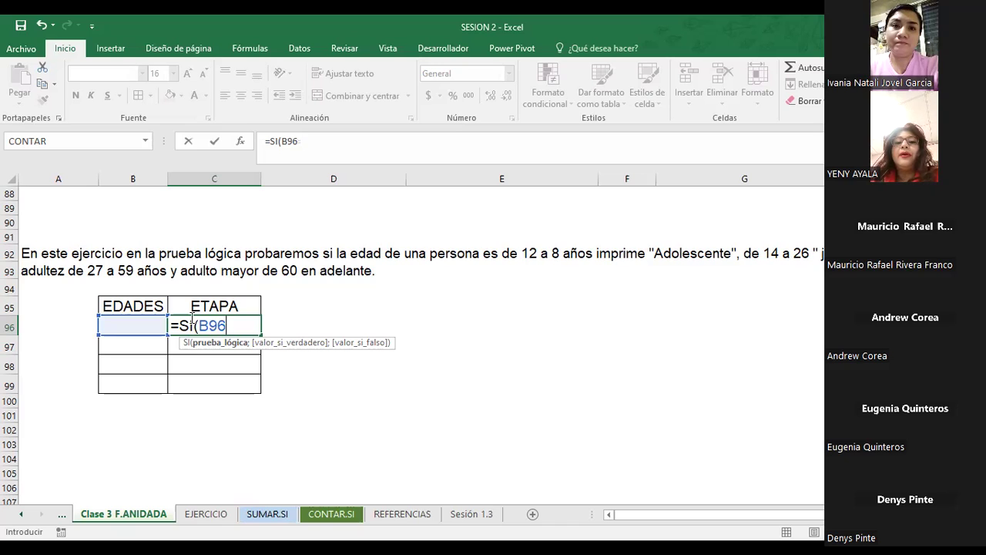
type(">")
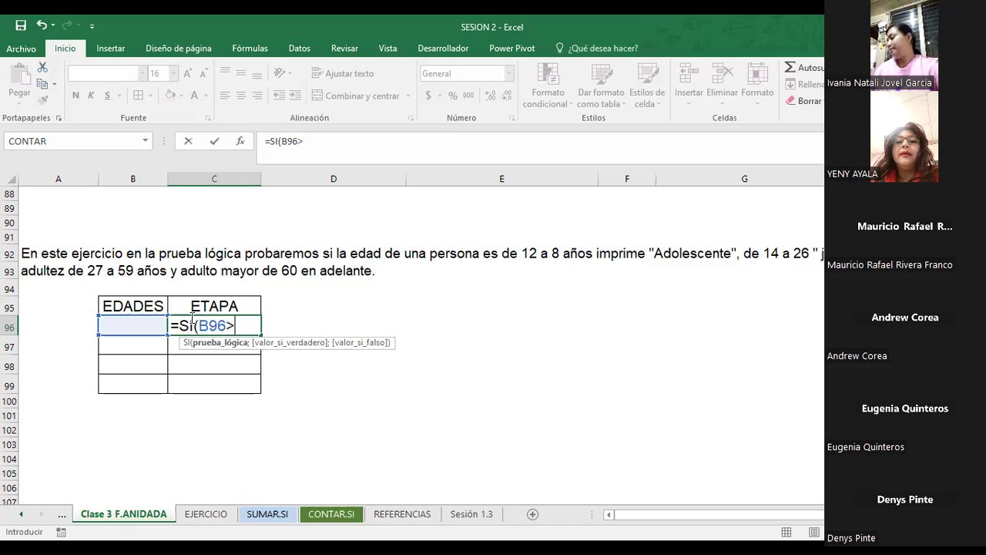
type("=")
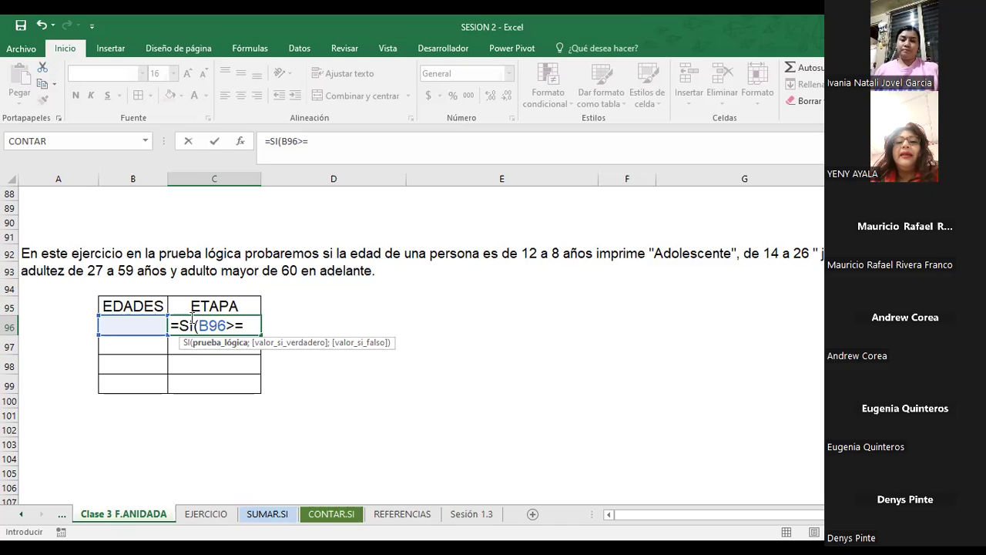
type("12")
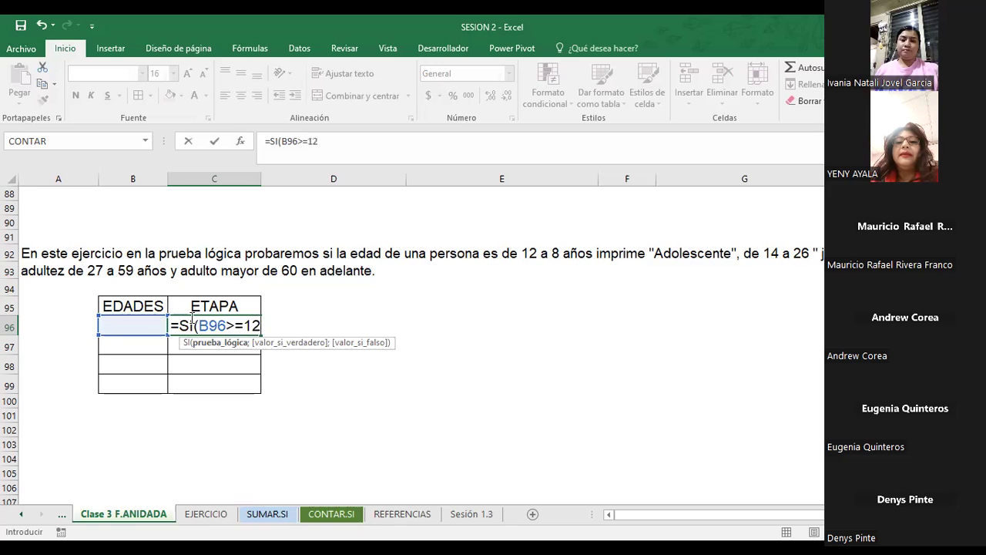
type(";")
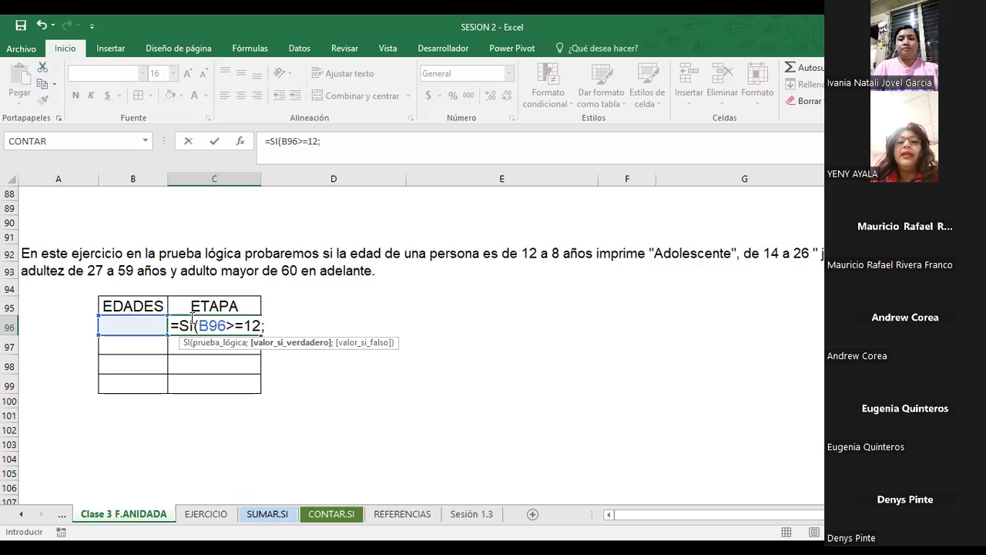
type("\"Adolescente\"")
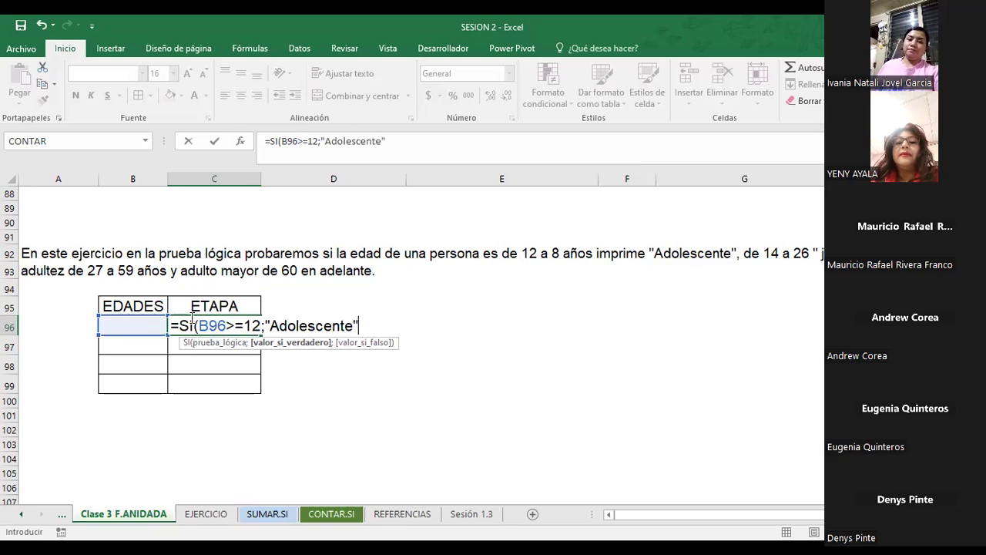
type(";")
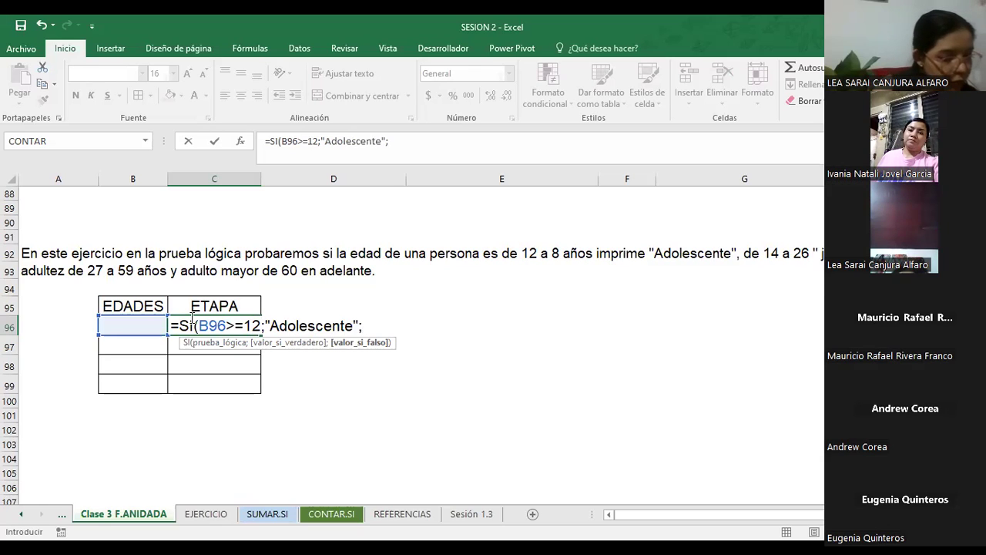
type("S")
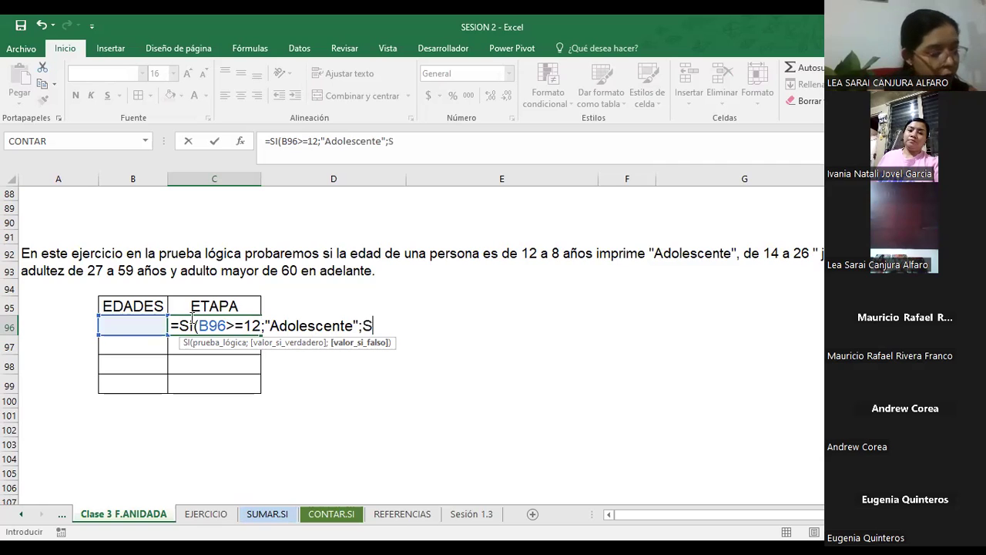
type("I")
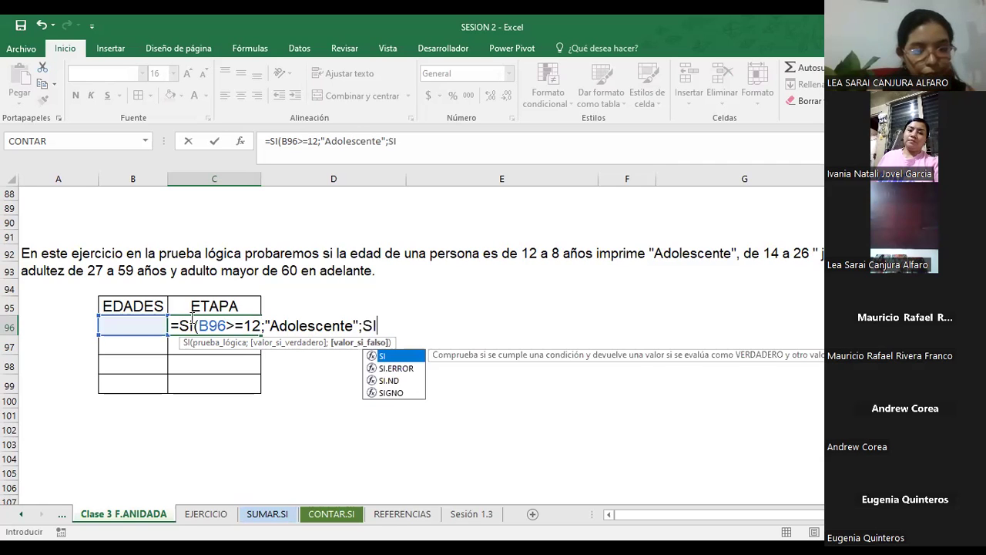
type("(")
- Add the nested test B96<=26 returning "Juventud" and begin a third SI
left_click(143, 328)
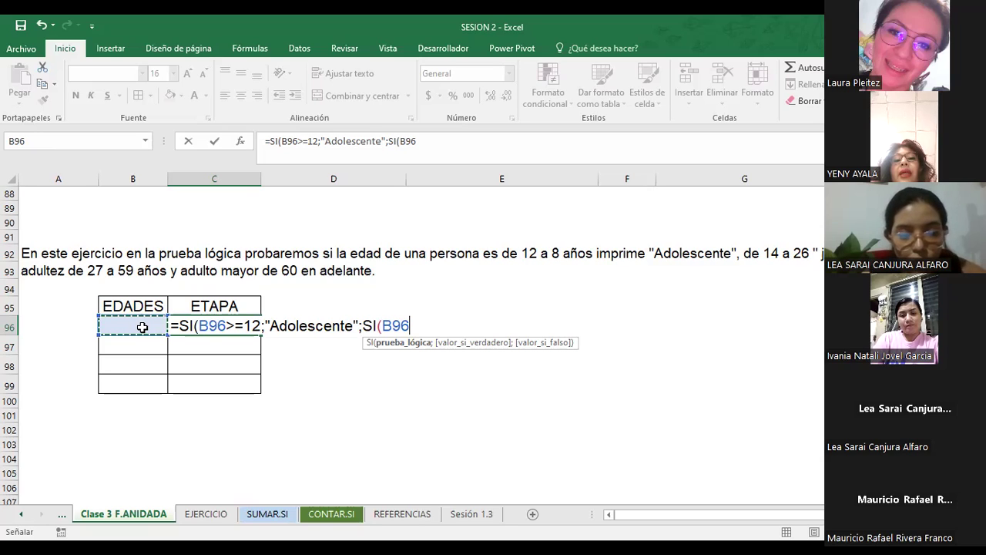
type("<")
type("=")
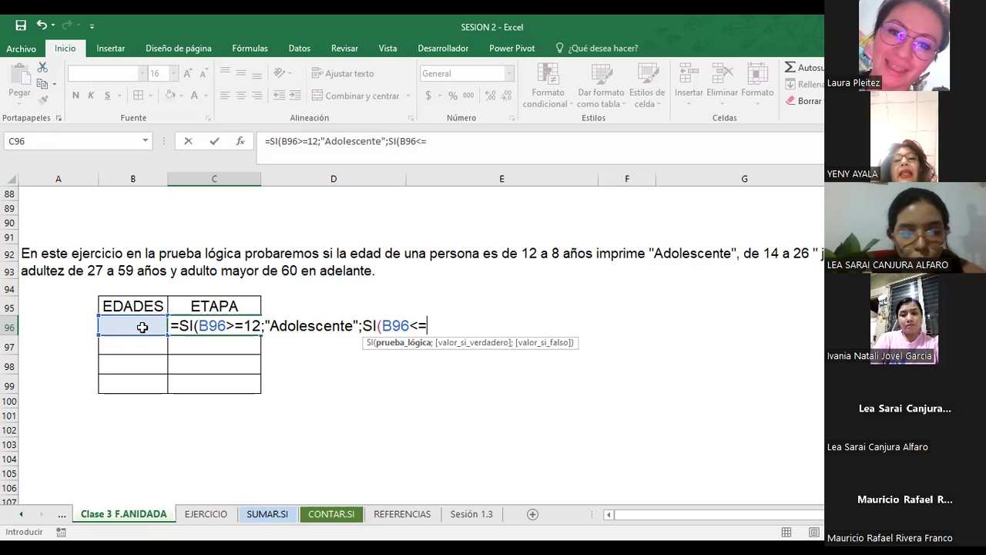
type("26")
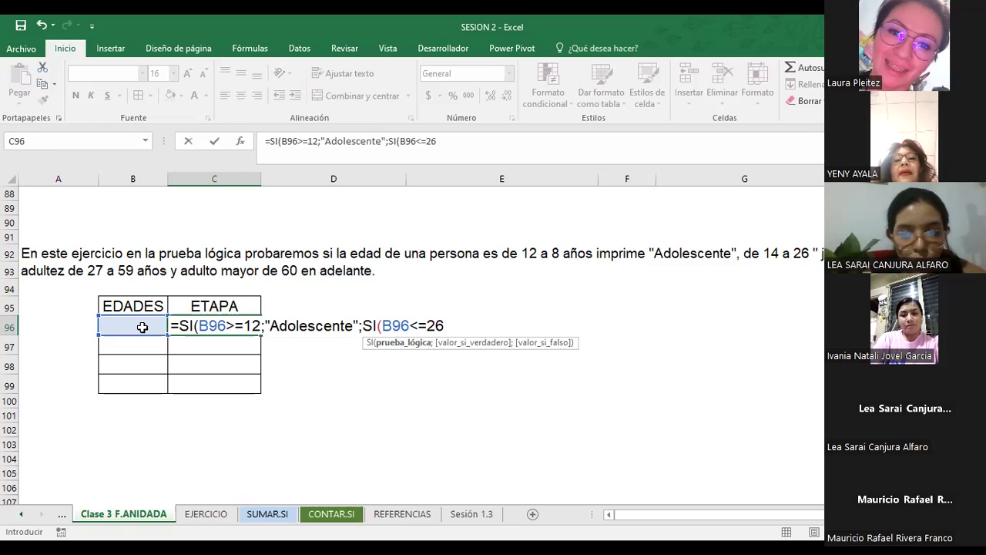
type(";")
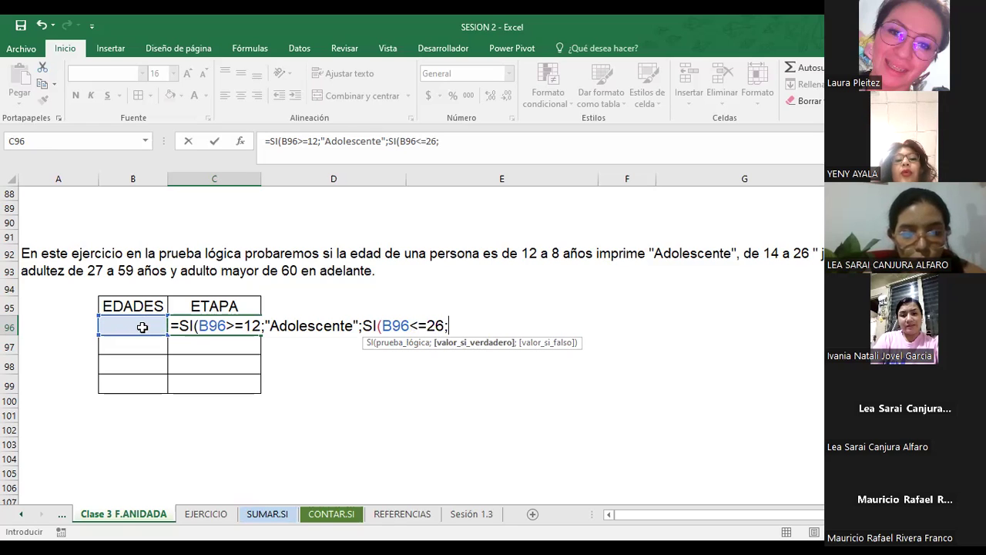
type("\"")
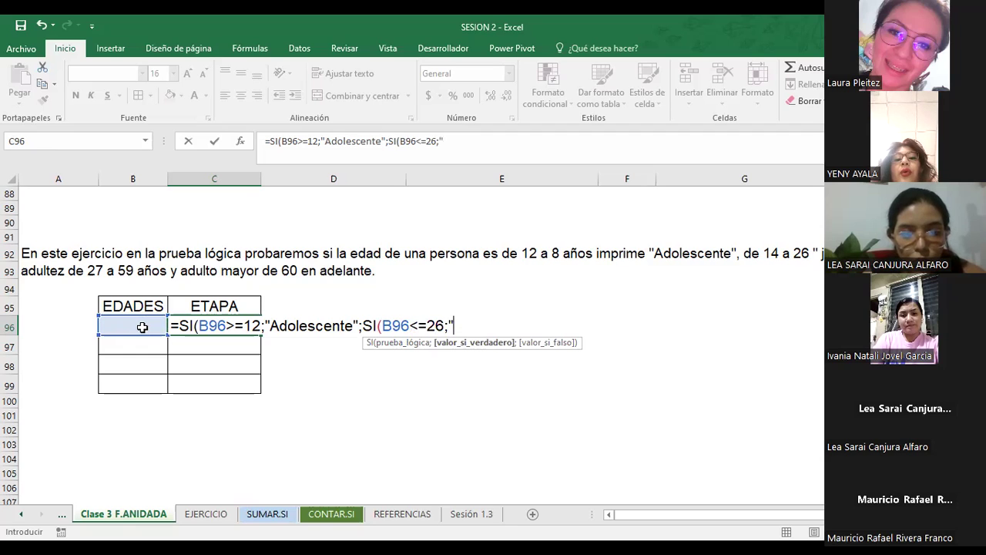
type("JU")
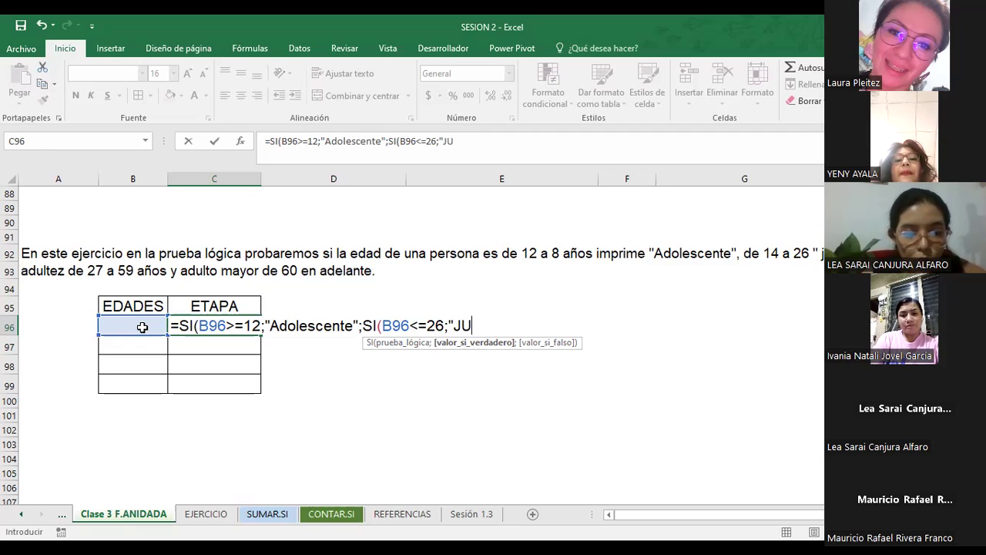
type("VE")
key("BackSpace")
key("BackSpace")
key("BackSpace")
type("uventud\"")
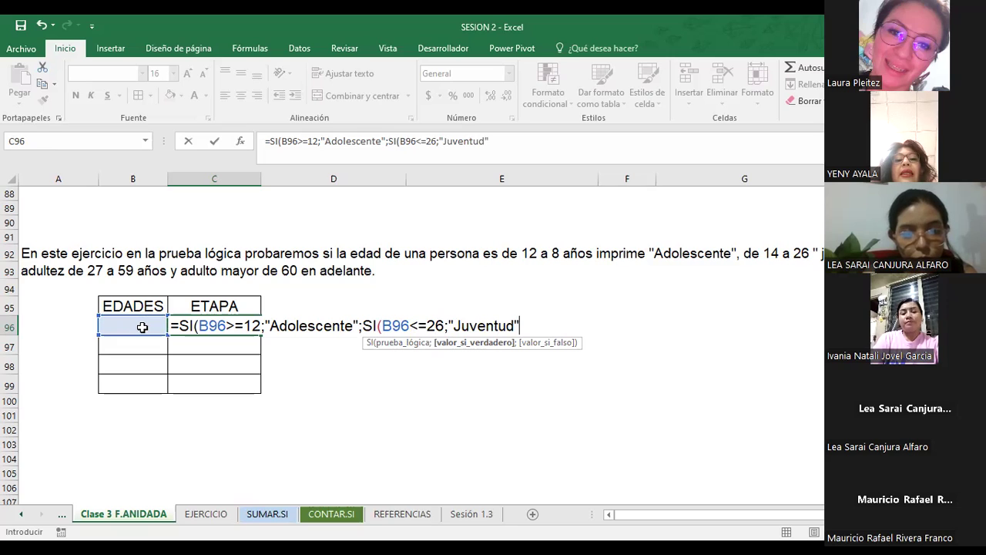
type(";")
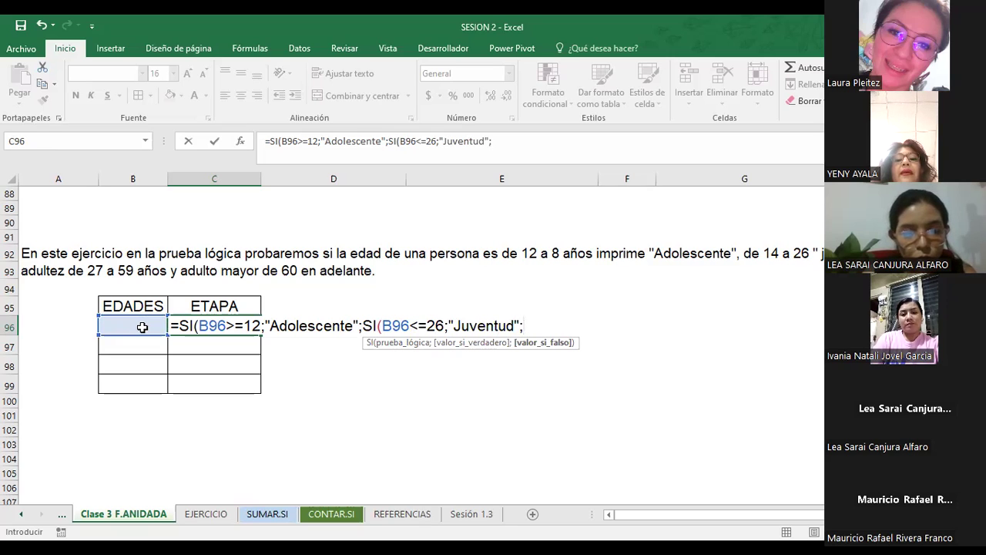
type("SI")
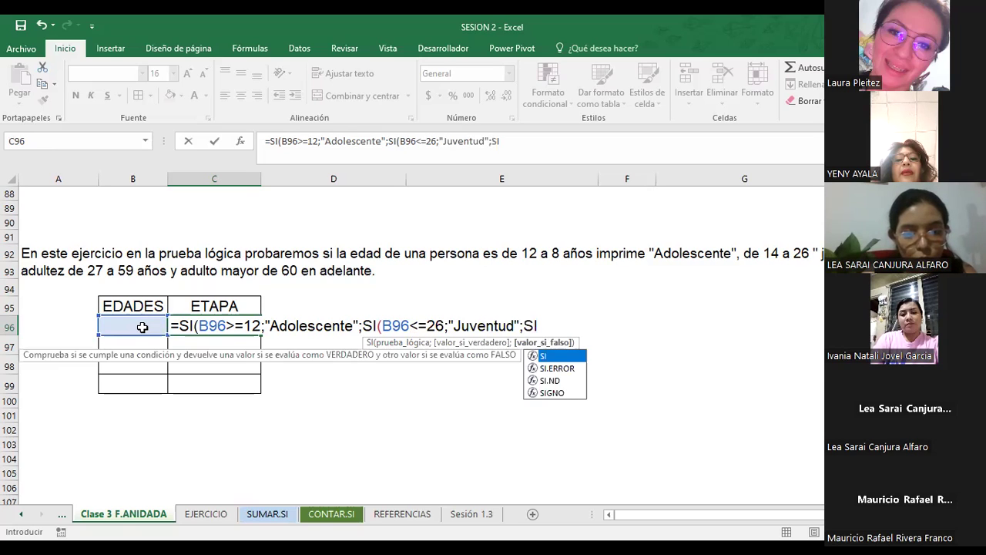
type("(")
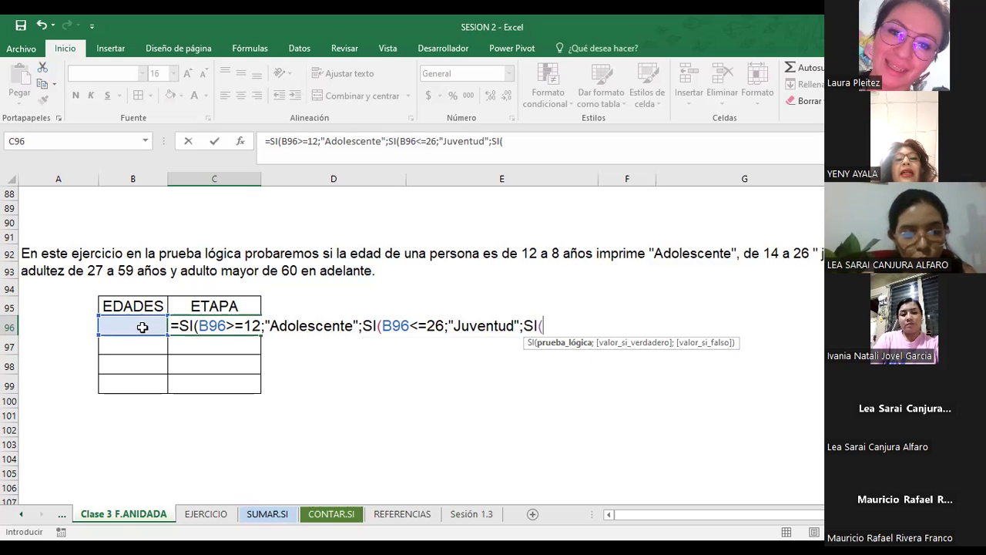
- Add the third condition B96<=59 returning "Adultez" to the C96 formula
left_click(143, 327)
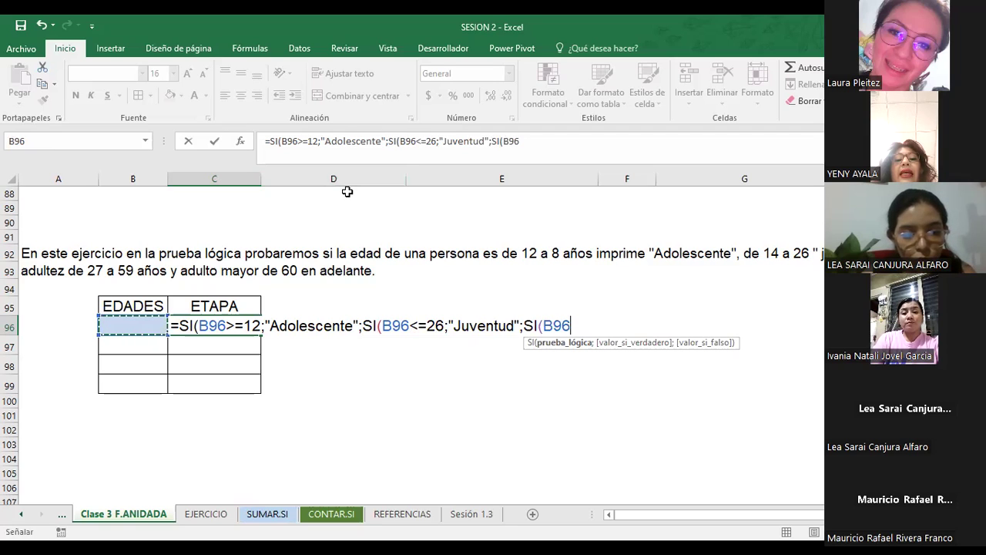
type("<=")
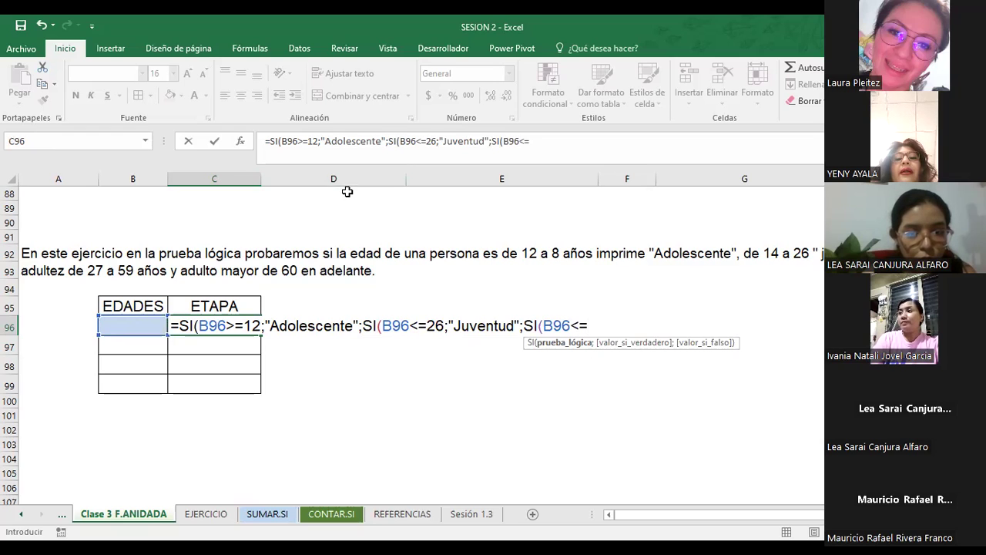
type("59")
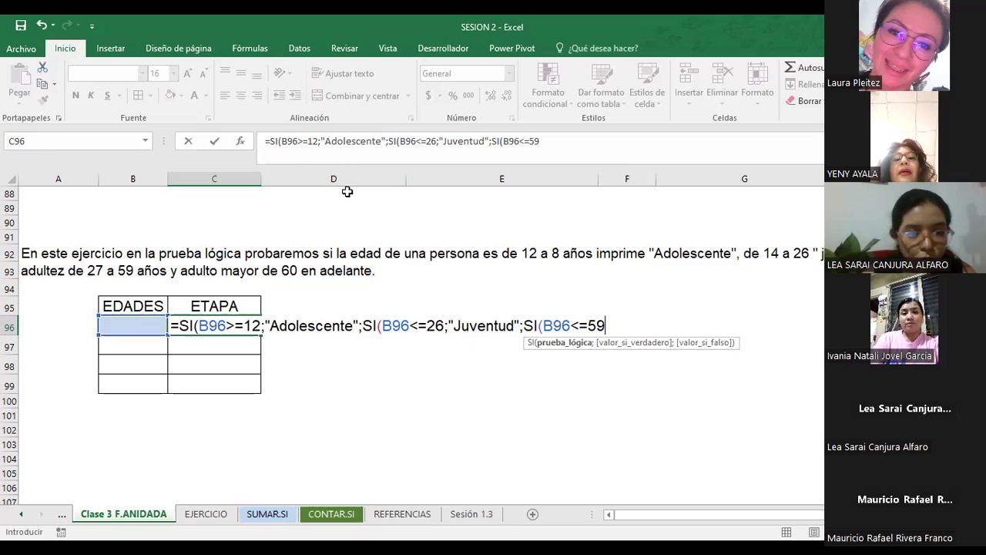
type(";\"")
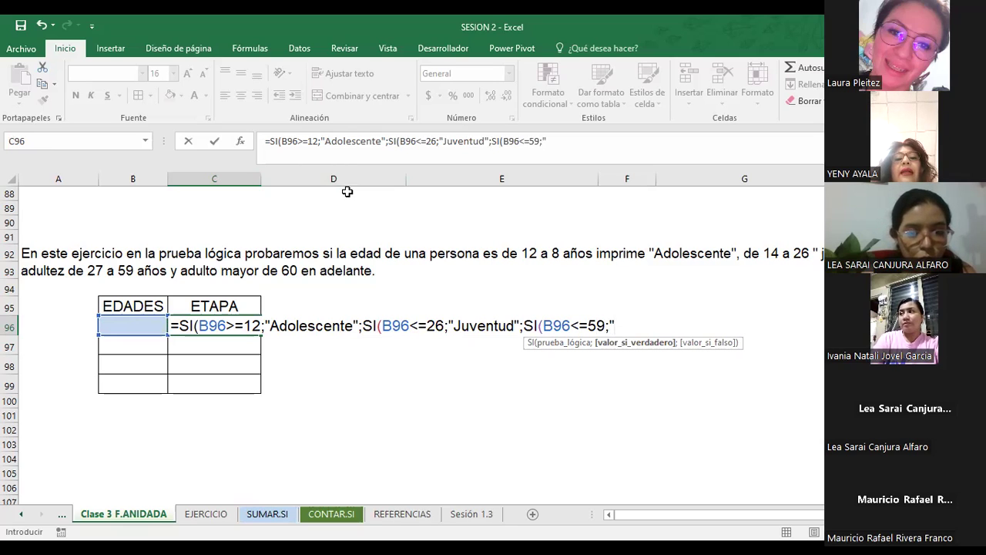
type("Adultez")
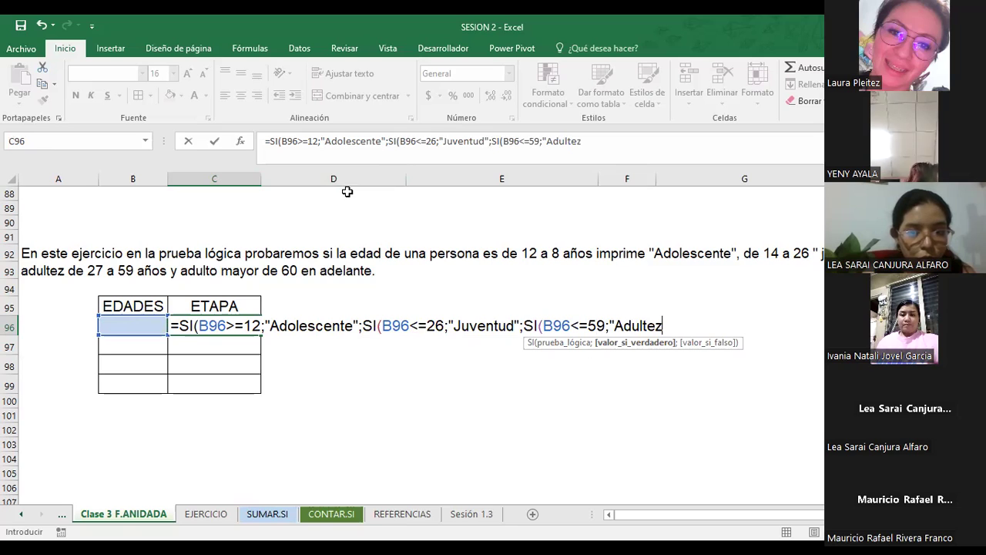
type("\"")
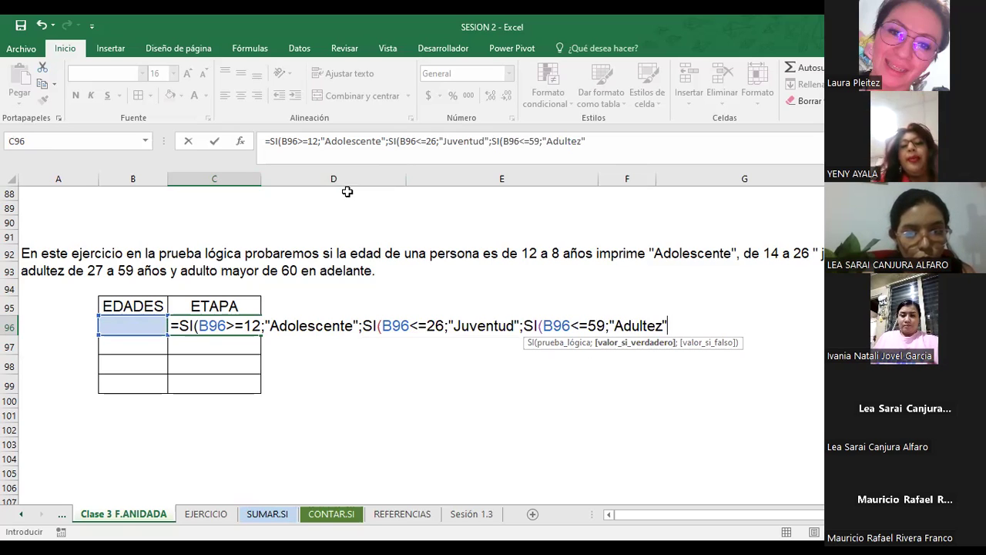
type(";")
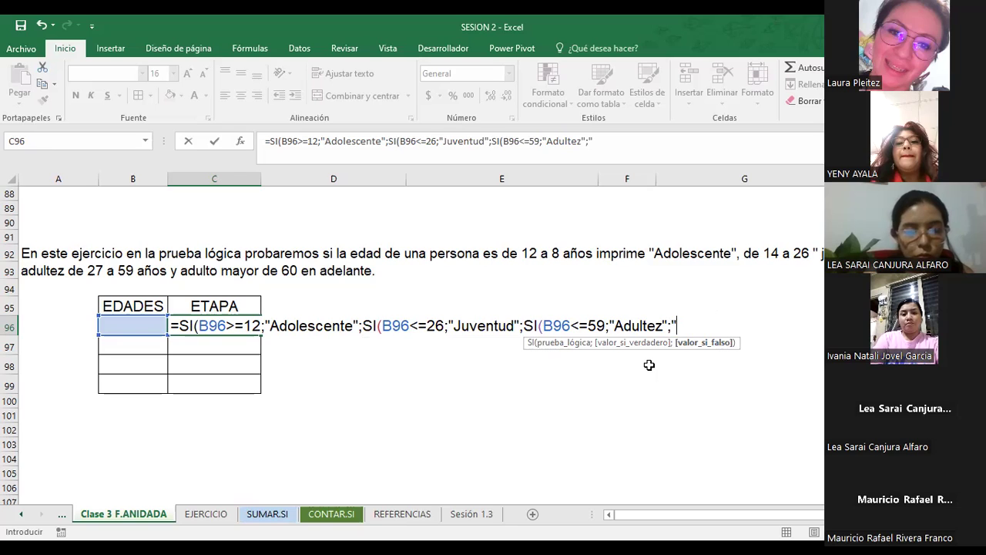
- Finish the formula with "Adulto Mayor" as the fallback and close it with )))
type("A")
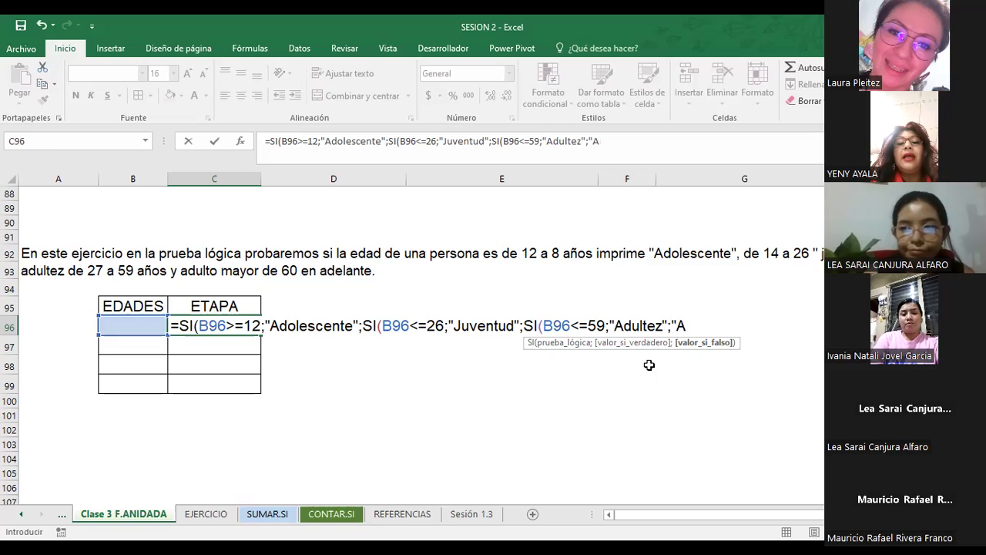
type("dulto Mayor\"")
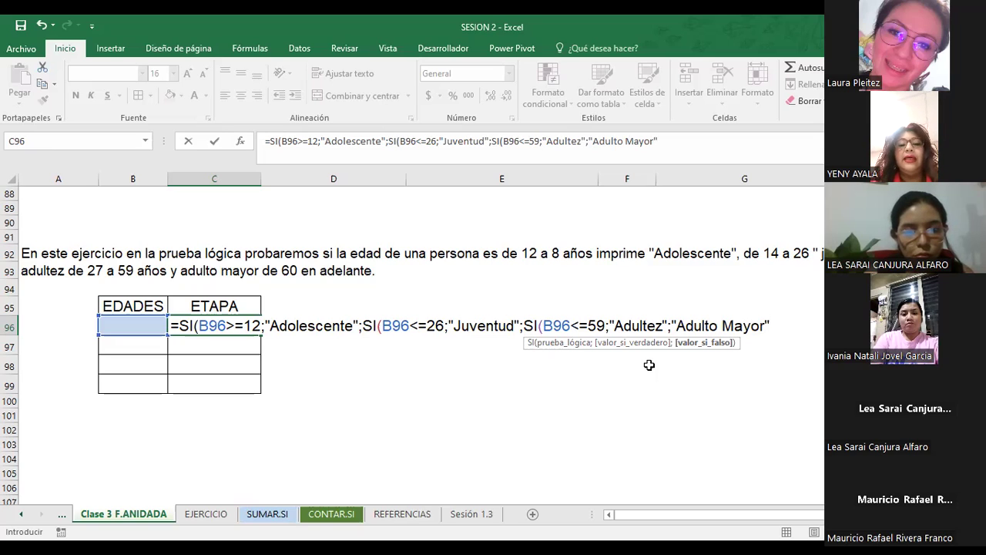
type(")")
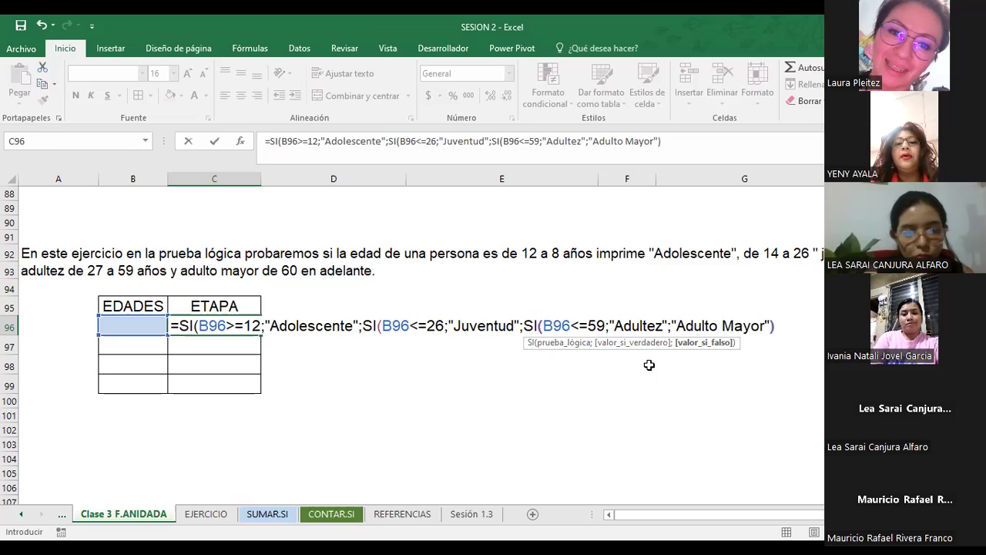
type(")")
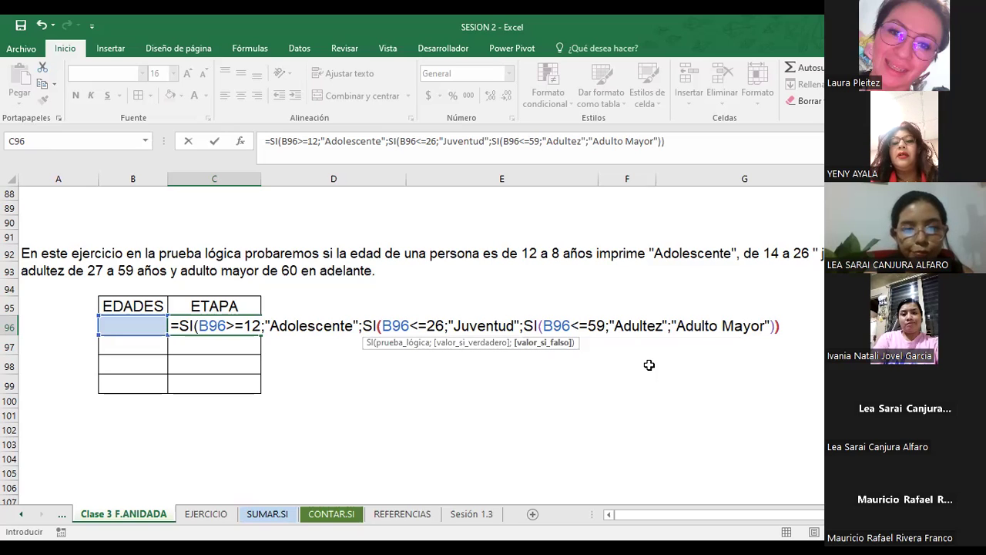
type(")")
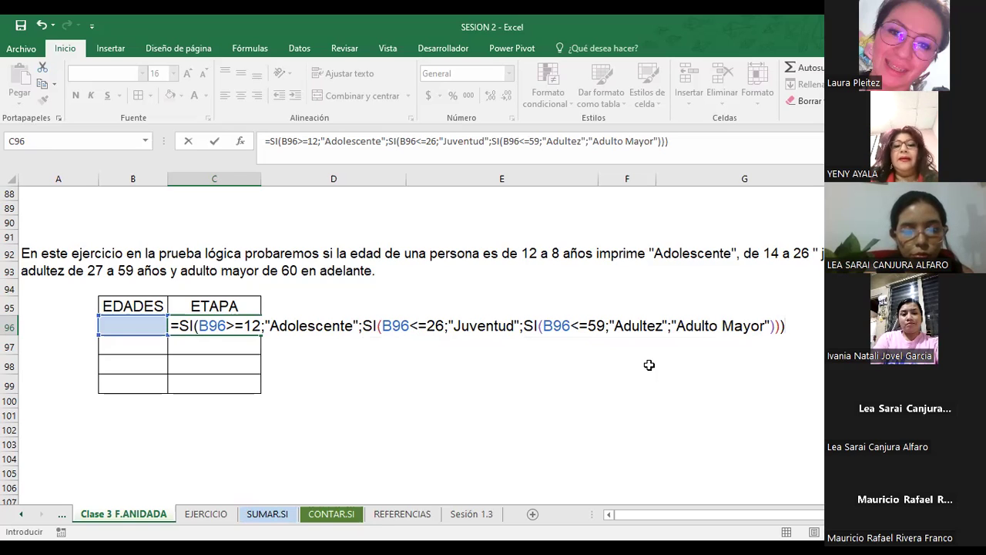
- Commit the C96 formula and test it with ages 18 and 26 in B96
key("Return")
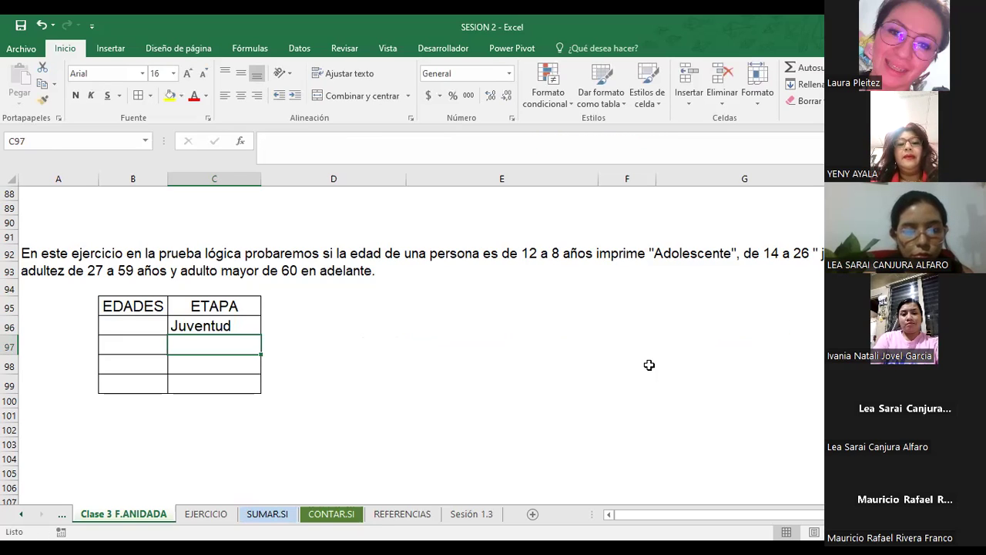
left_click(143, 331)
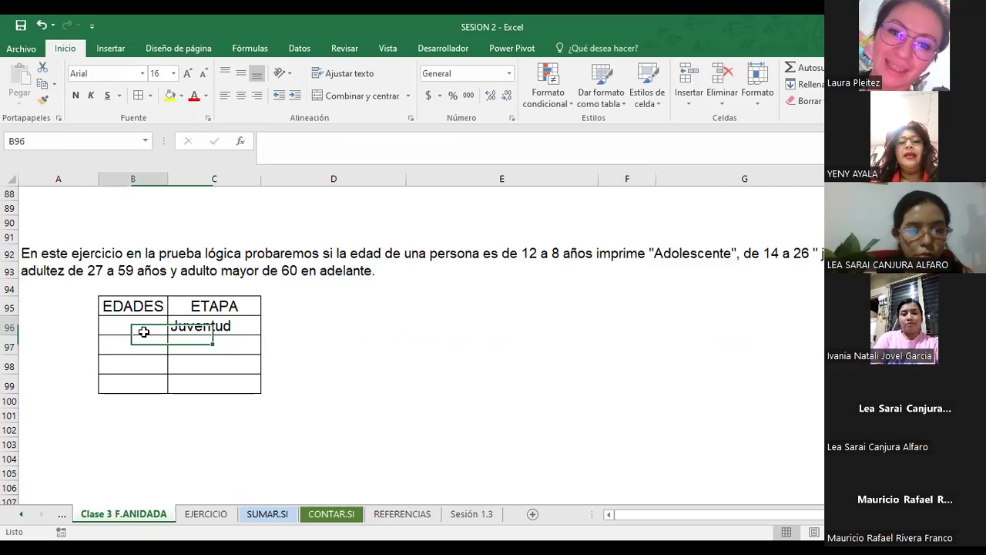
type("18")
key("Return")
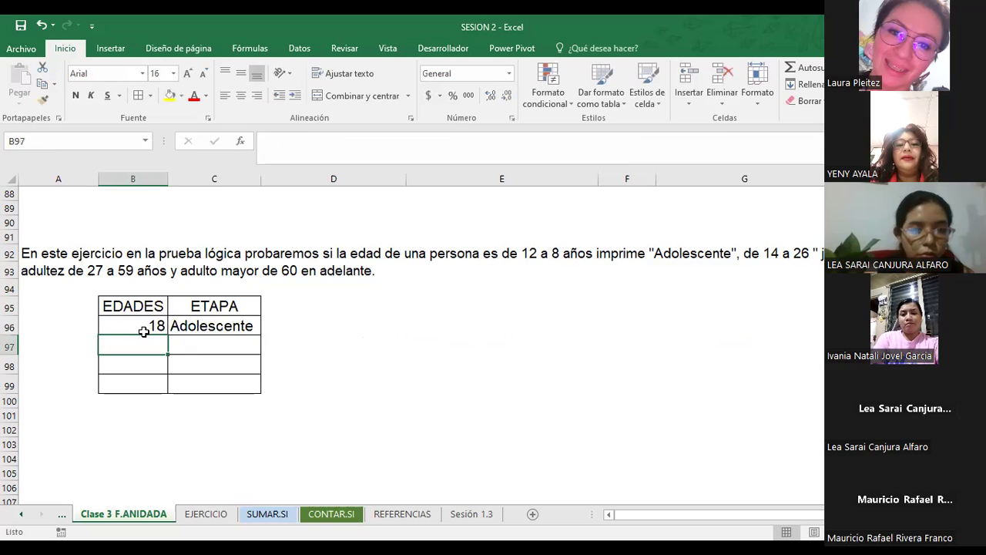
left_click(141, 326)
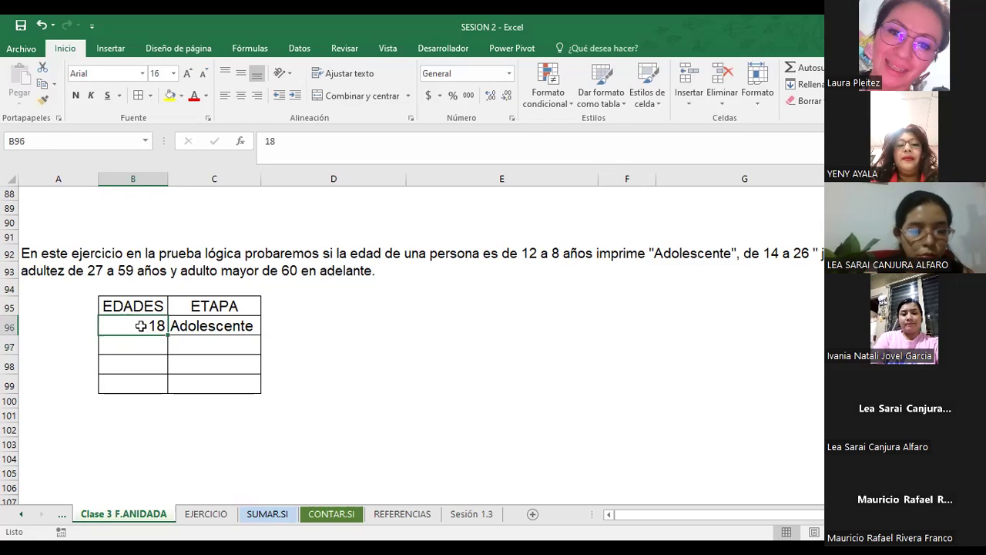
type("26")
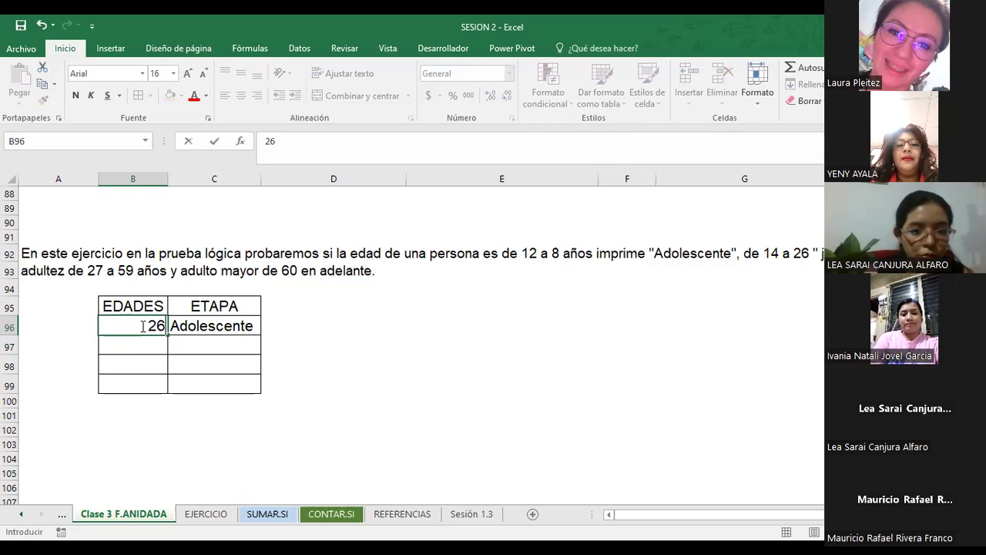
key("Return")
- Test age 60 in B96 and check C96, which still returns Adolescente
left_click(211, 328)
left_click(139, 327)
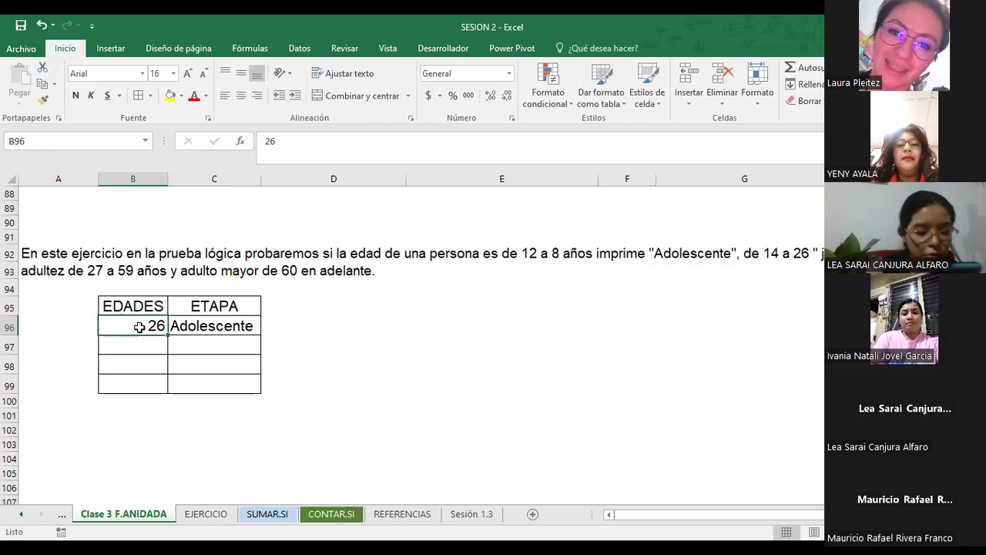
type("60")
key("Return")
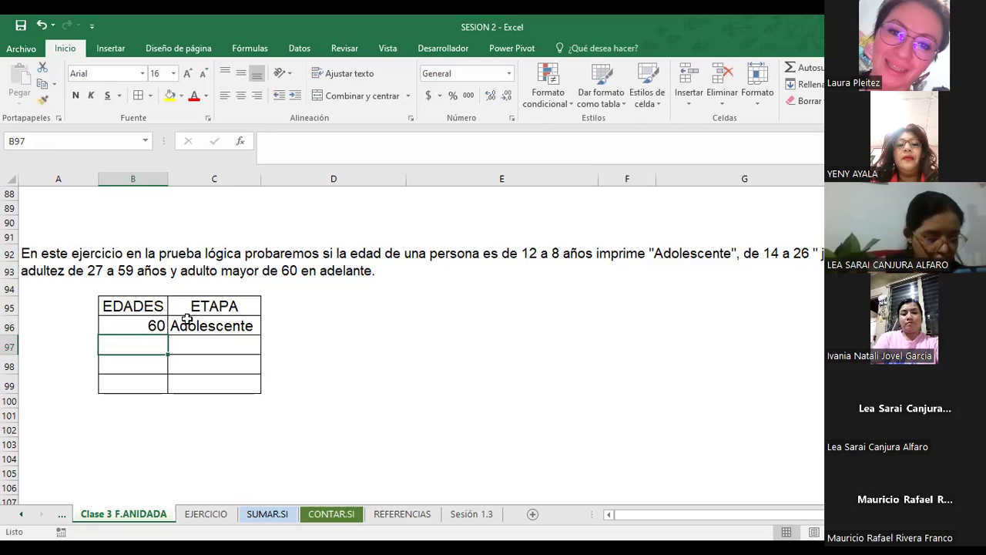
left_click(207, 325)
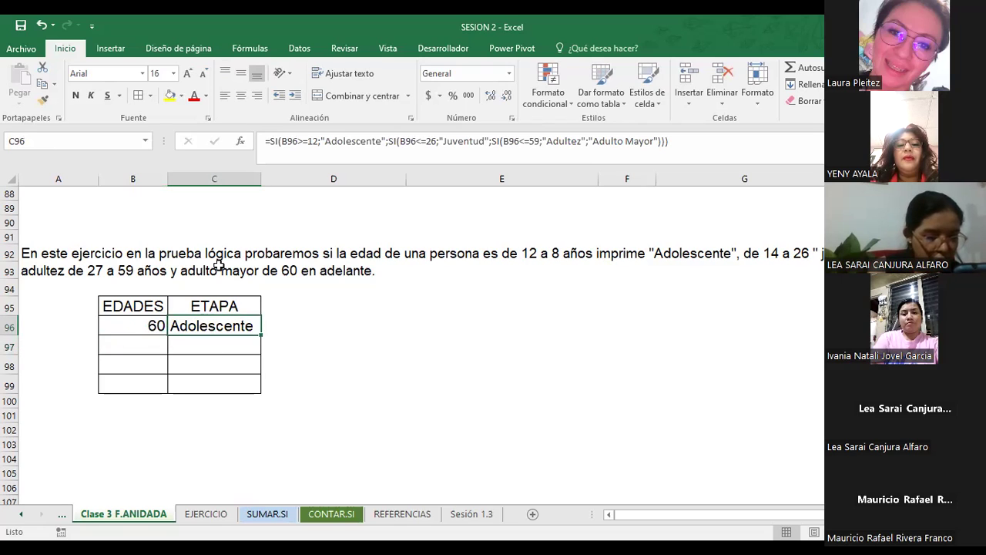